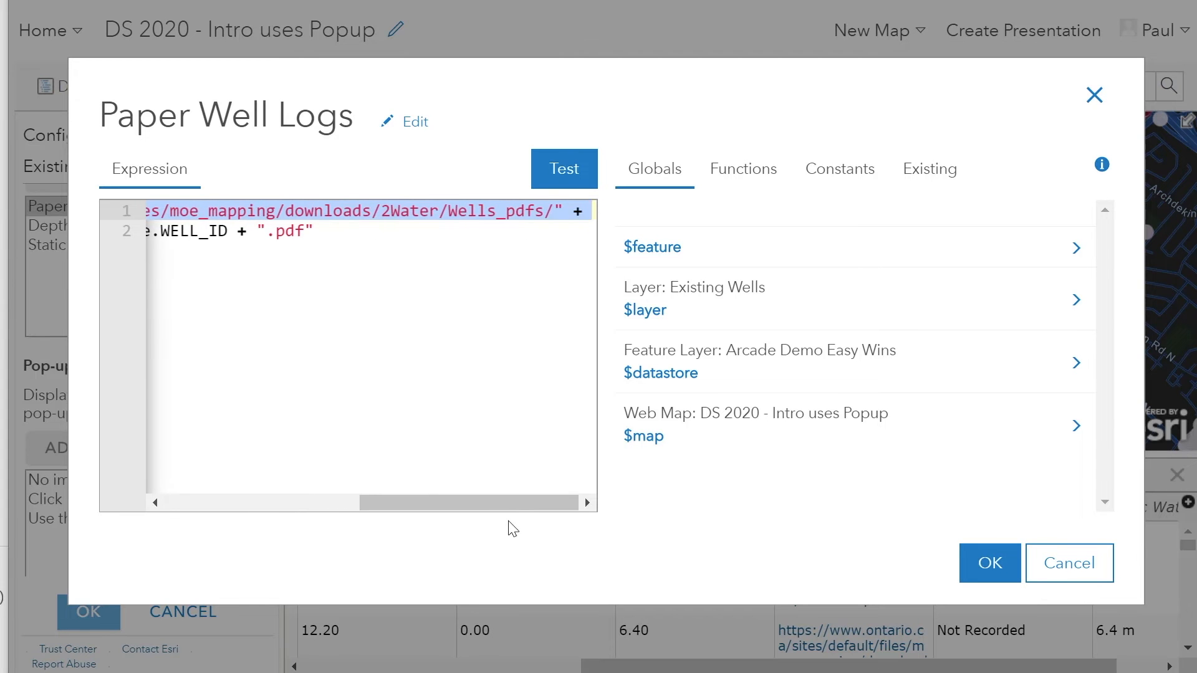
- Review the Paper Well Logs expression, test it, inspect the resulting PDF link, and leave the expression without saving
{"action": "left_click_drag", "start_coordinate": [465, 504], "coordinate": [249, 521]}
{"action": "left_click", "coordinate": [200, 258]}
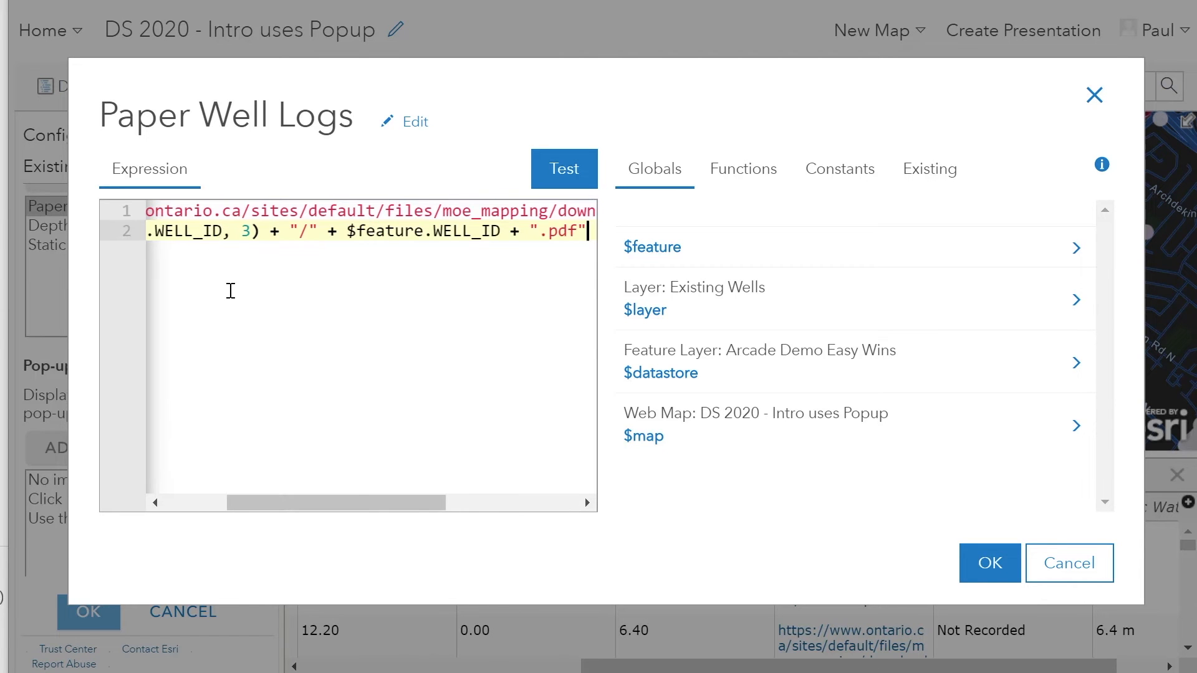
{"action": "left_click", "coordinate": [197, 499]}
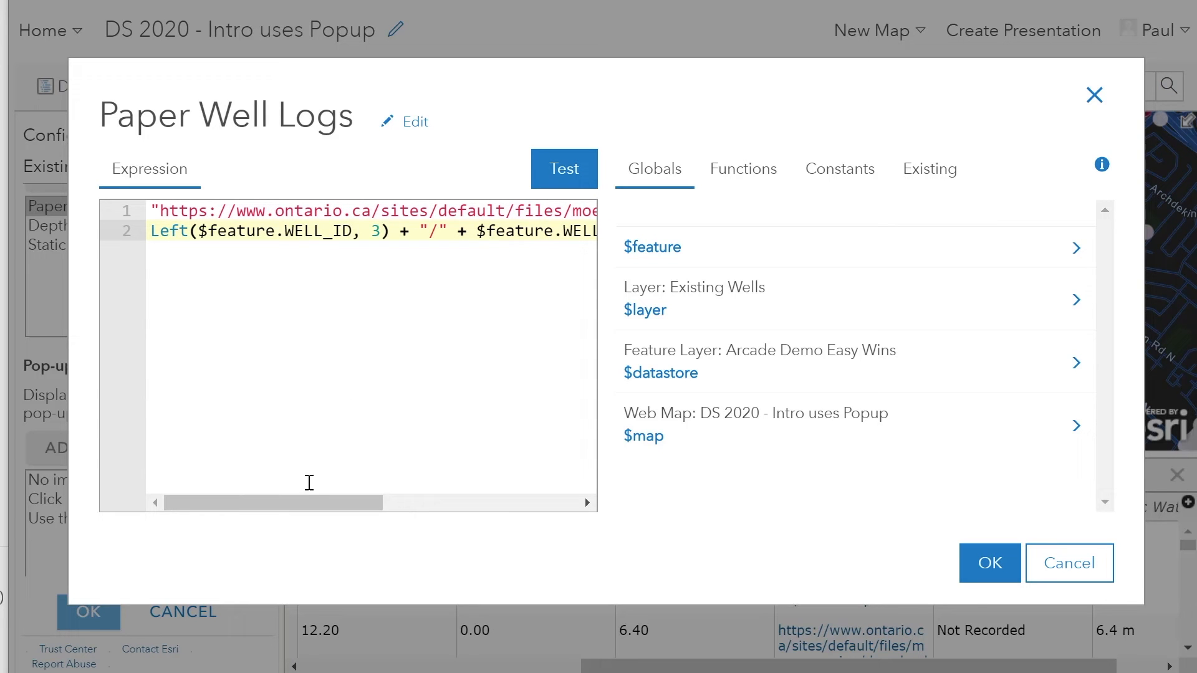
{"action": "left_click_drag", "start_coordinate": [320, 499], "coordinate": [408, 500]}
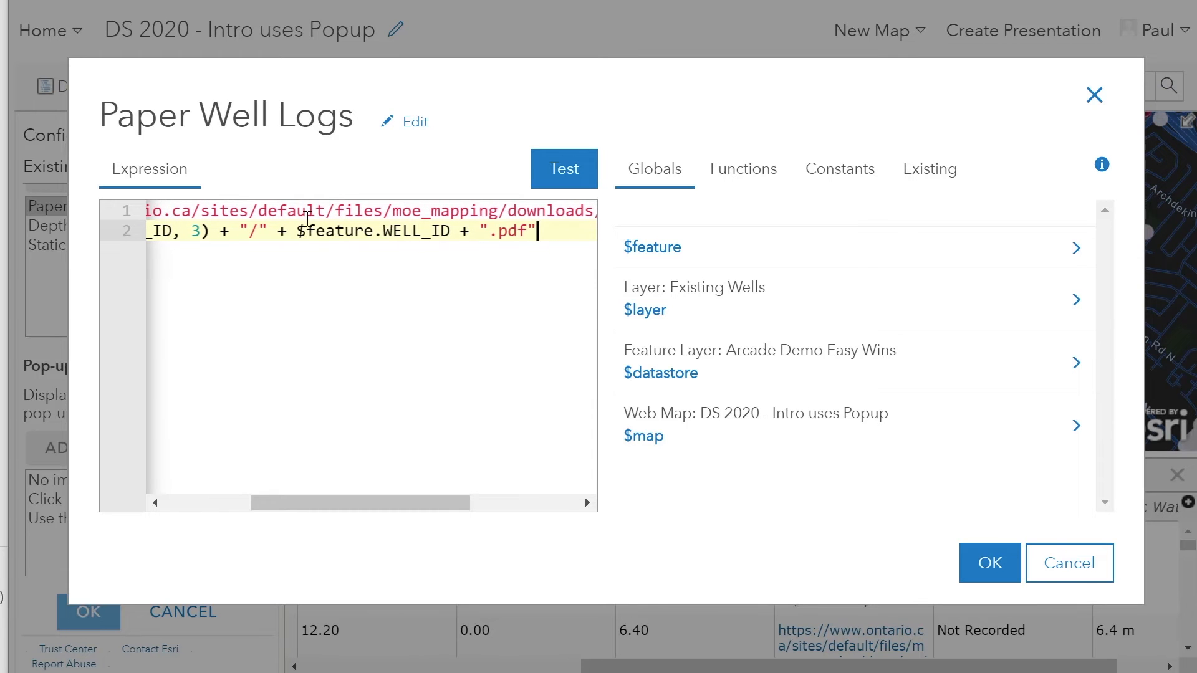
{"action": "left_click", "coordinate": [558, 177]}
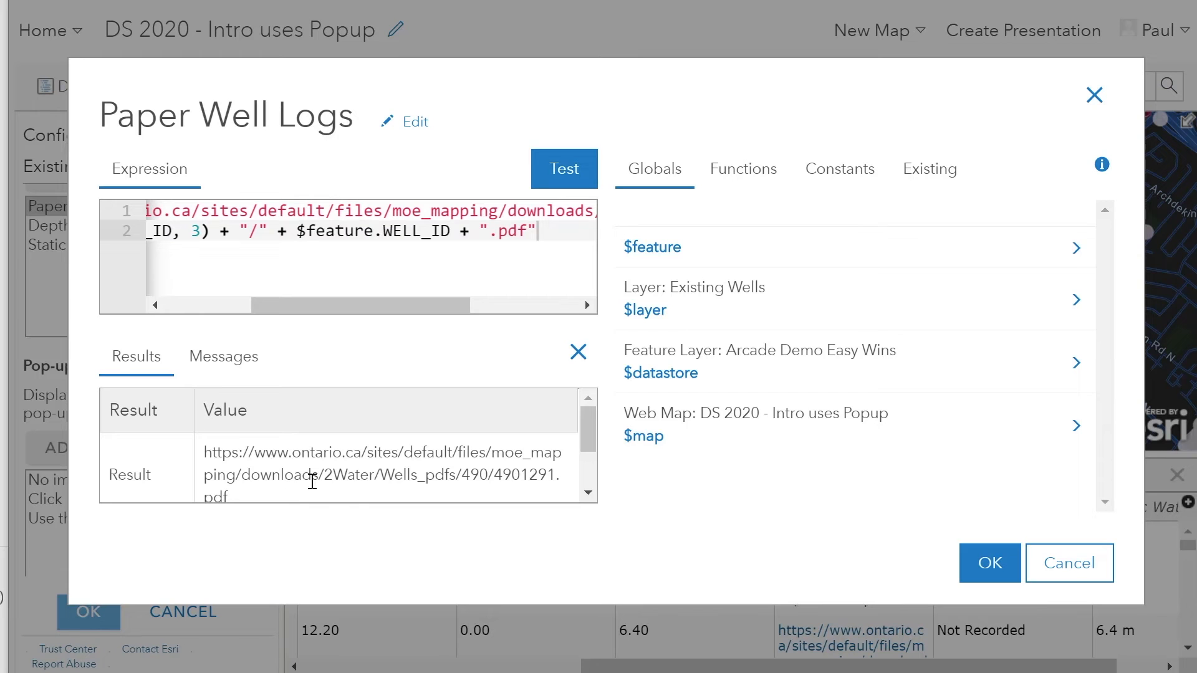
{"action": "double_click", "coordinate": [472, 477]}
{"action": "left_click_drag", "start_coordinate": [494, 476], "coordinate": [349, 497]}
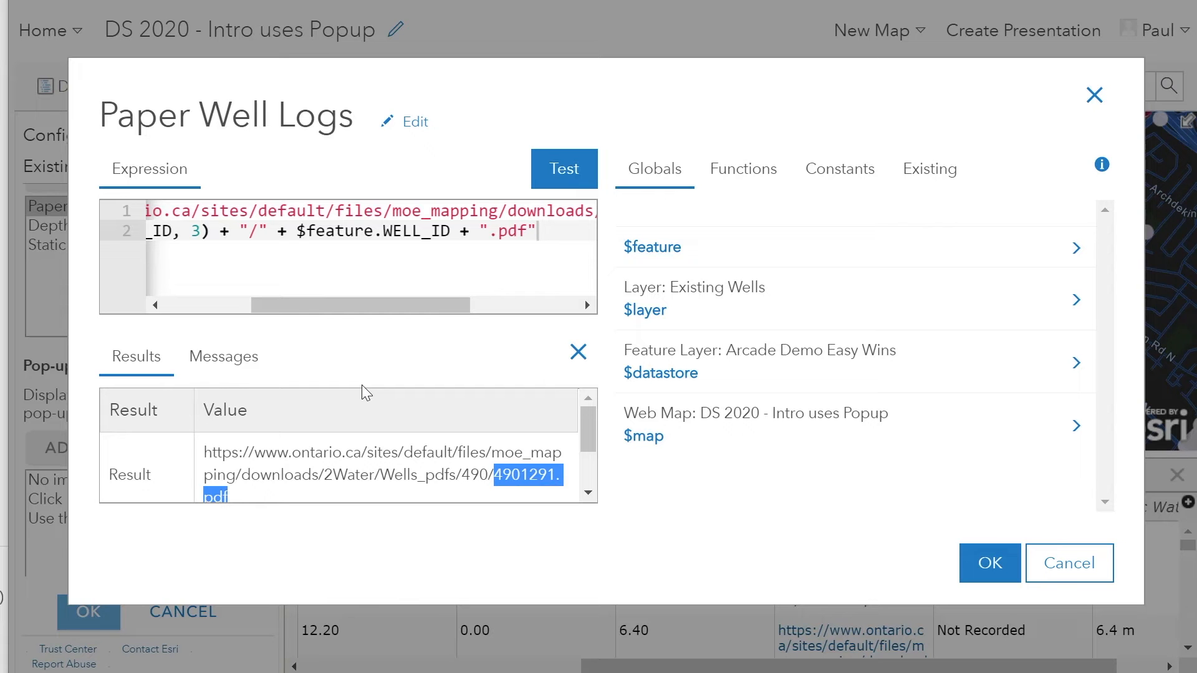
{"action": "left_click", "coordinate": [1097, 563]}
- Open the custom attribute display for Existing Wells and examine its field placeholders, expression placeholders and More Information link
{"action": "scroll", "coordinate": [232, 450], "scroll_direction": "up", "scroll_amount": 5}
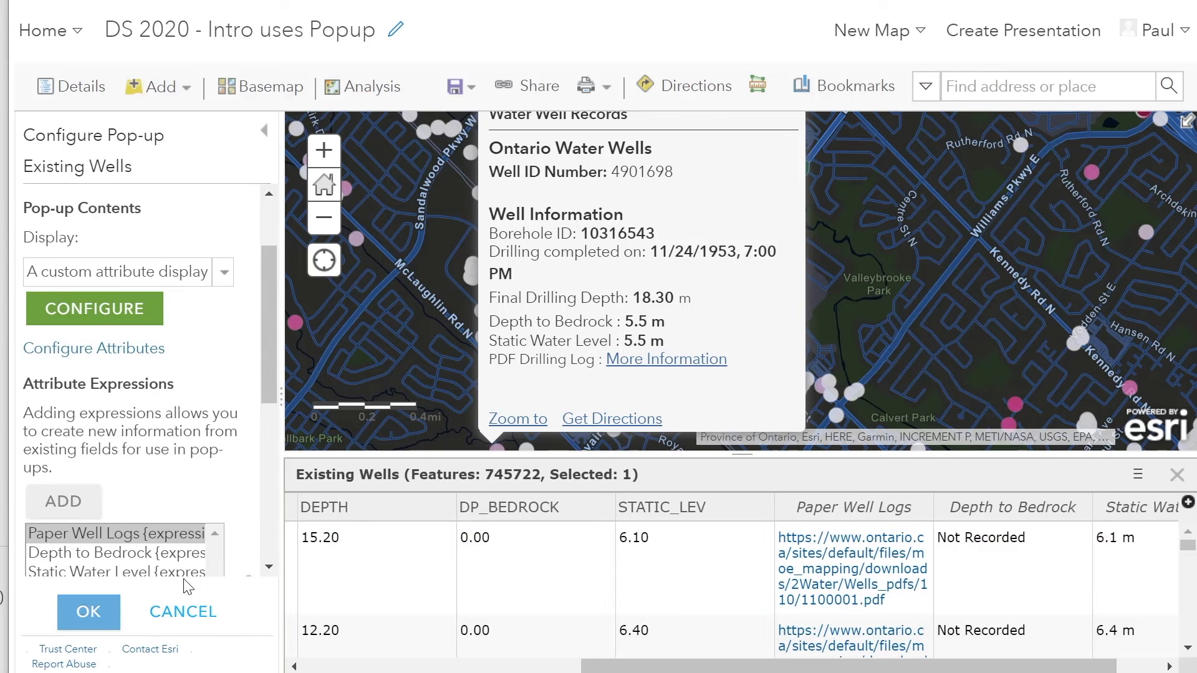
{"action": "left_click", "coordinate": [102, 318]}
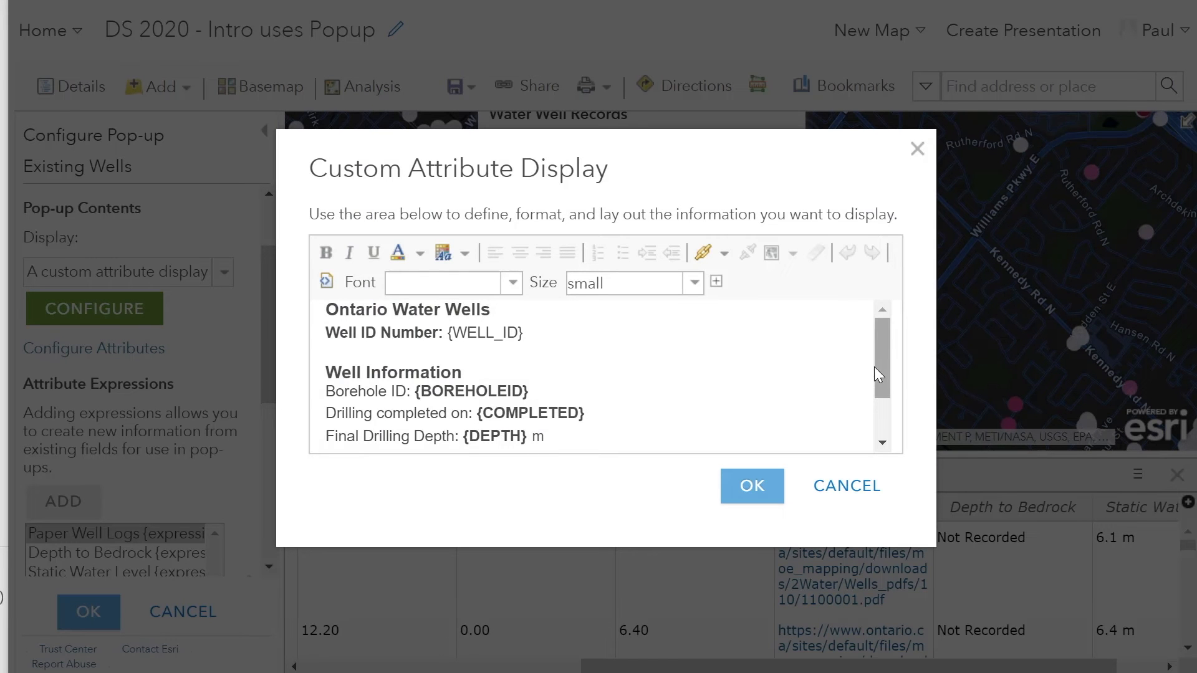
{"action": "left_click_drag", "start_coordinate": [447, 333], "coordinate": [551, 332]}
{"action": "left_click", "coordinate": [472, 391]}
{"action": "left_click", "coordinate": [499, 436]}
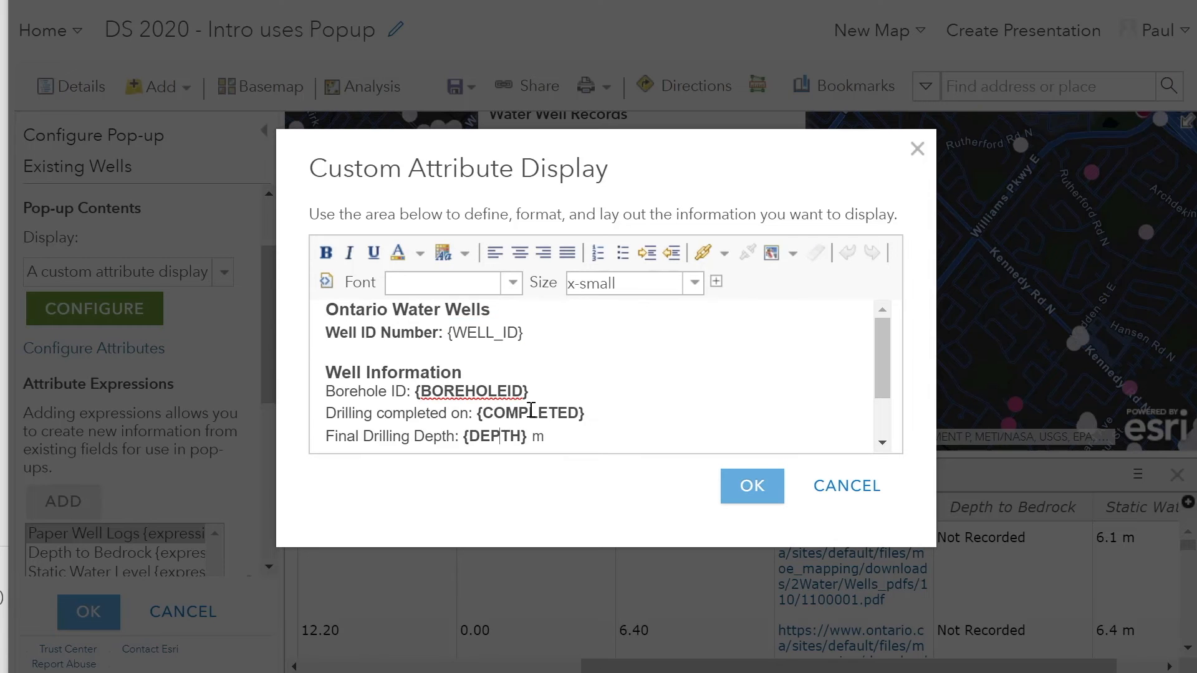
{"action": "scroll", "coordinate": [617, 372], "scroll_direction": "down", "scroll_amount": 2}
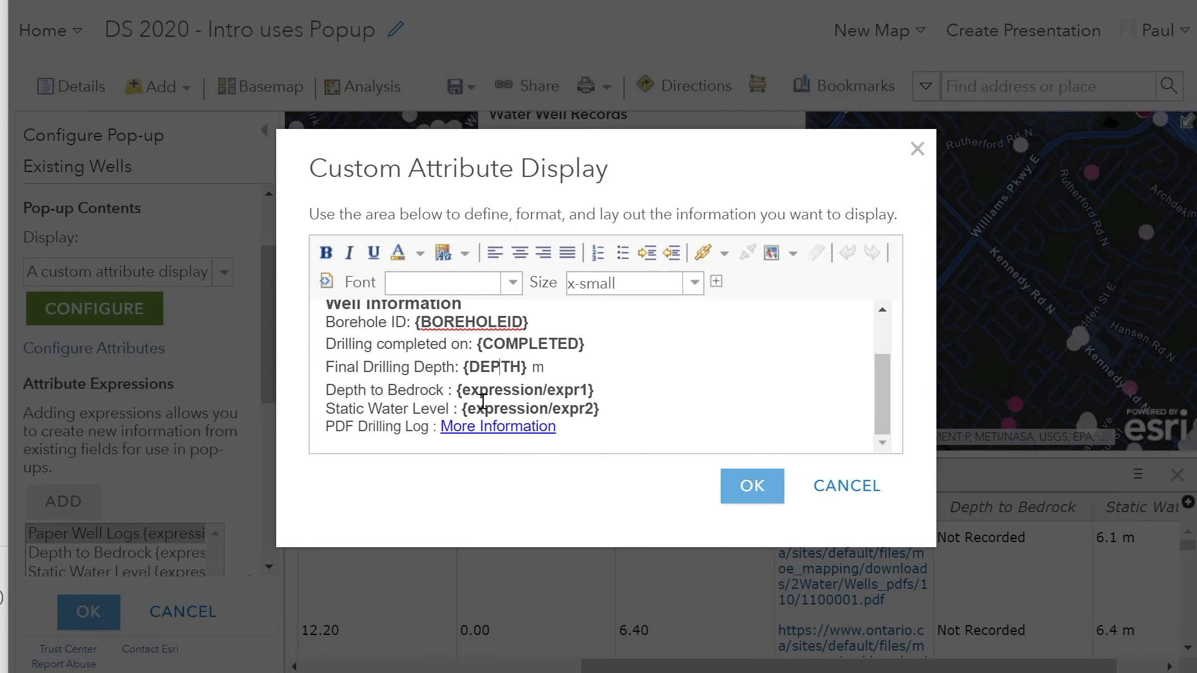
{"action": "left_click_drag", "start_coordinate": [456, 390], "coordinate": [599, 391]}
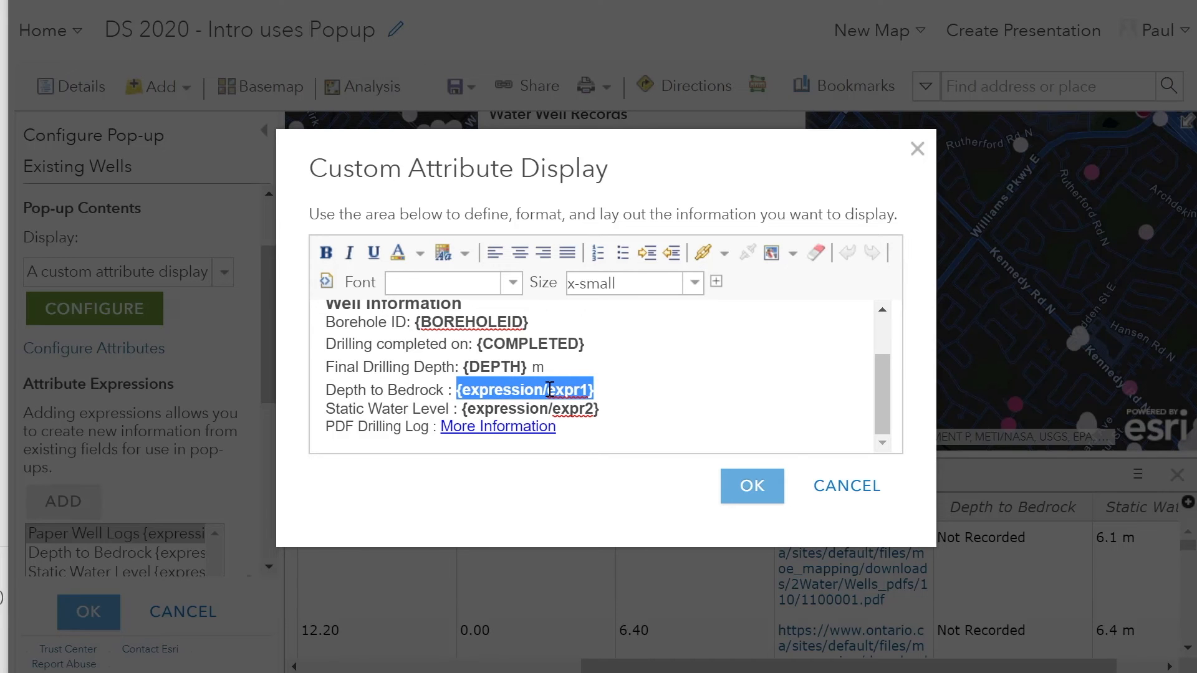
{"action": "left_click", "coordinate": [493, 424]}
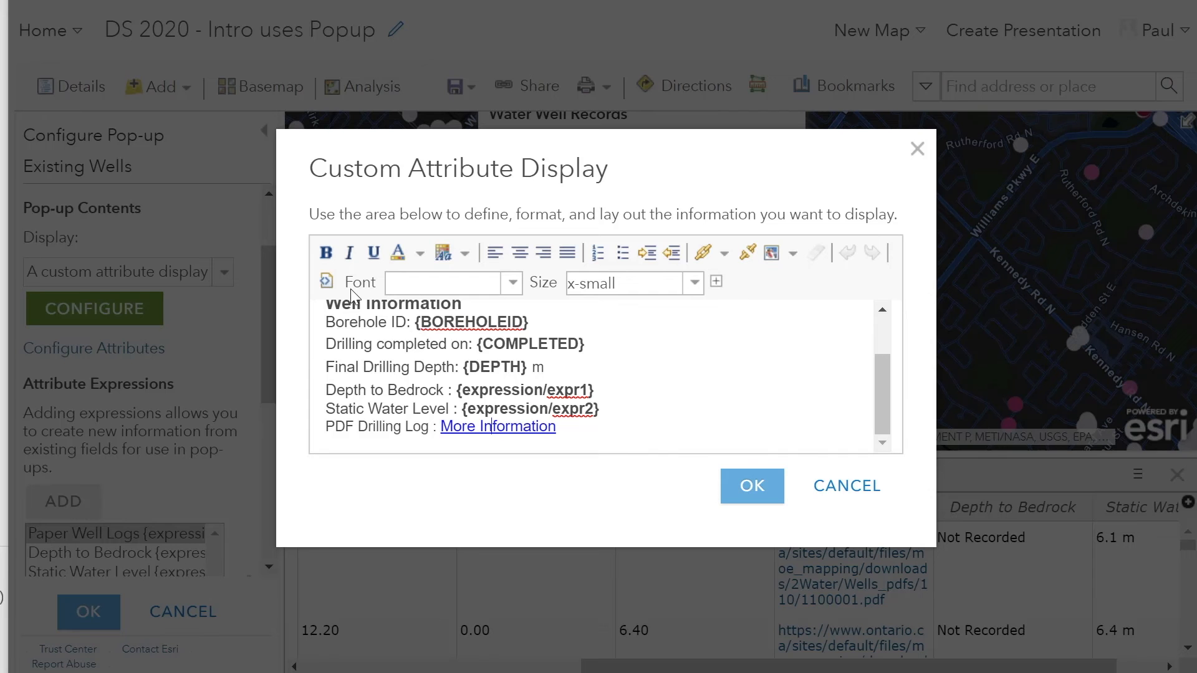
- Inspect the HTML source of the attribute display for the More Information link's target, and return to the formatted view
{"action": "left_click", "coordinate": [326, 281]}
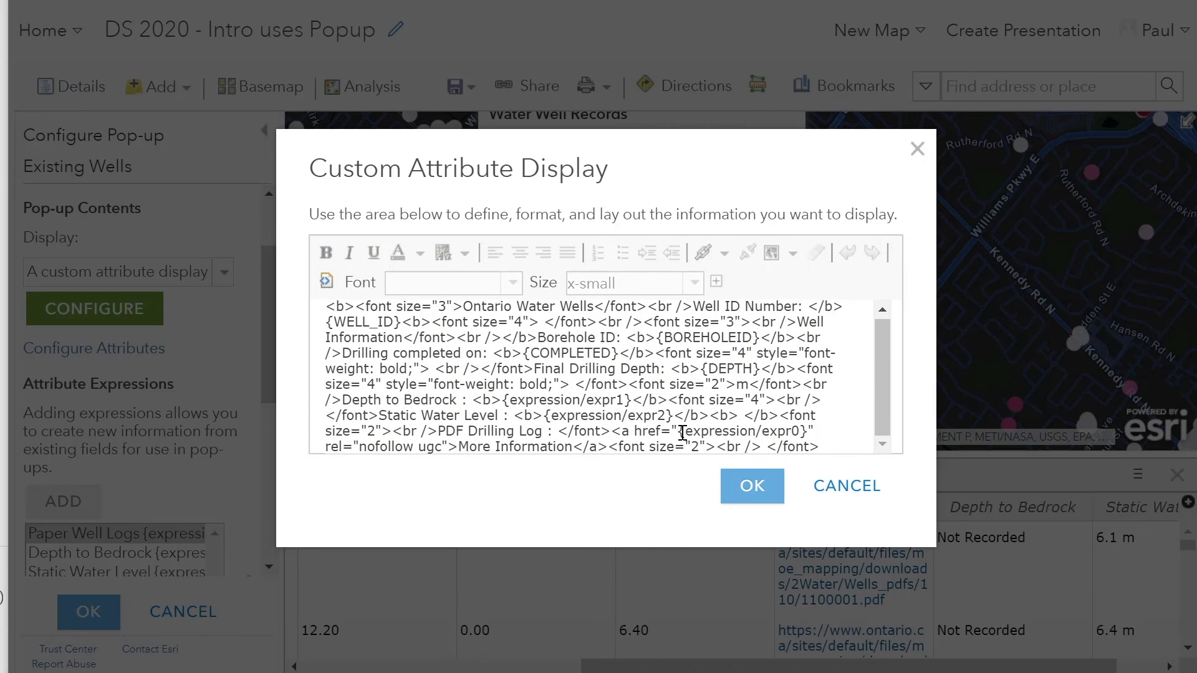
{"action": "left_click_drag", "start_coordinate": [683, 432], "coordinate": [807, 431]}
{"action": "left_click", "coordinate": [326, 281]}
{"action": "left_click", "coordinate": [644, 408]}
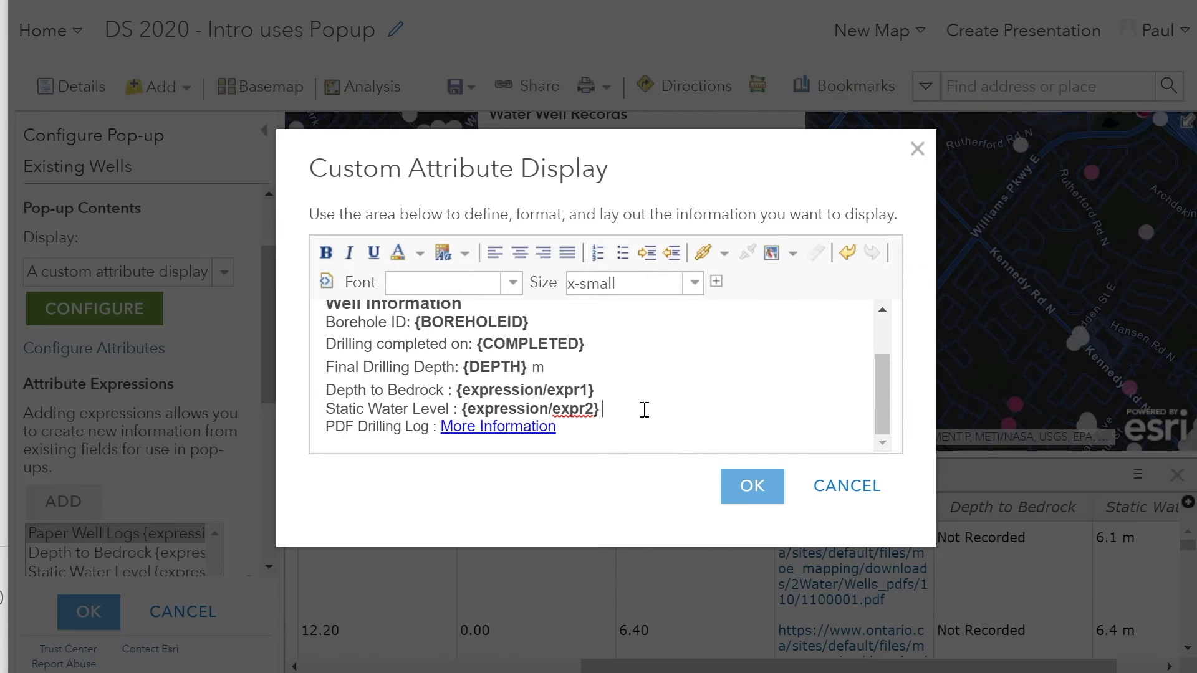
{"action": "left_click", "coordinate": [707, 260]}
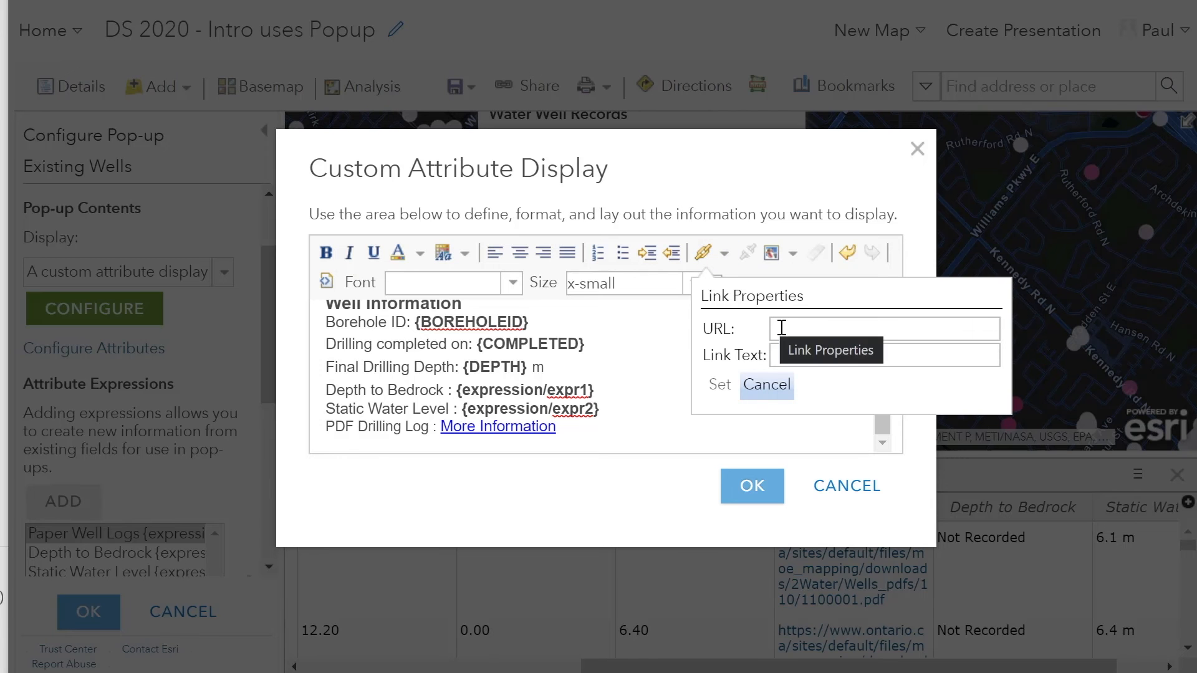
{"action": "type", "text": "{ex"}
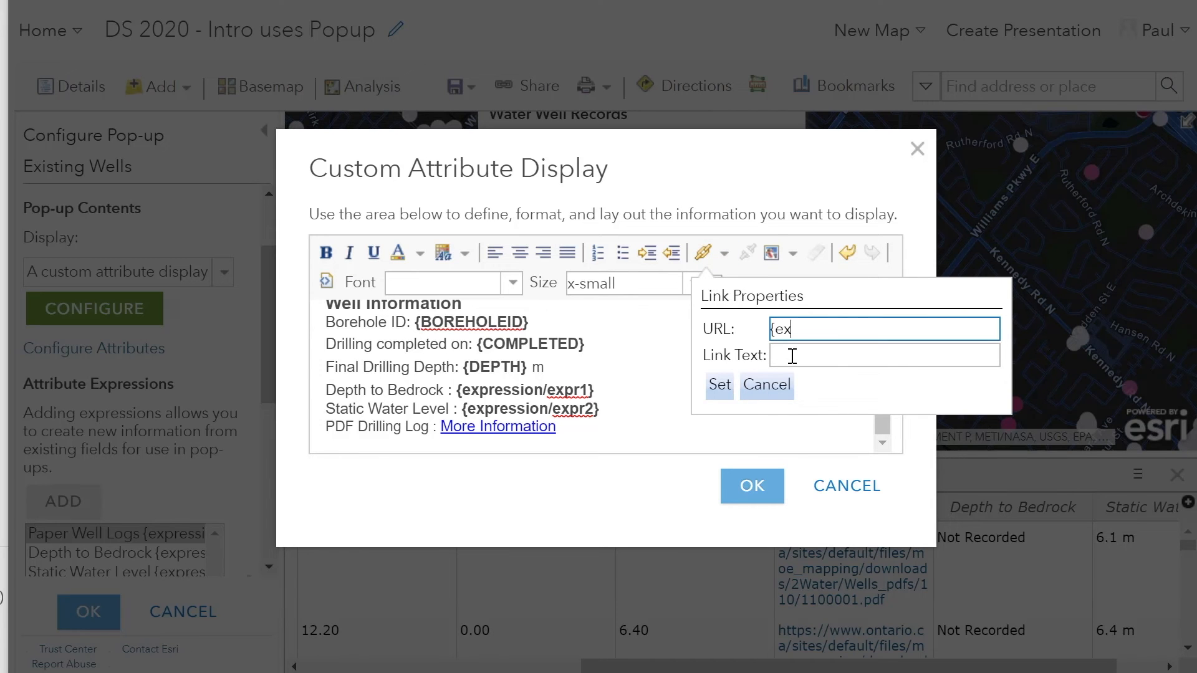
{"action": "left_click", "coordinate": [782, 354]}
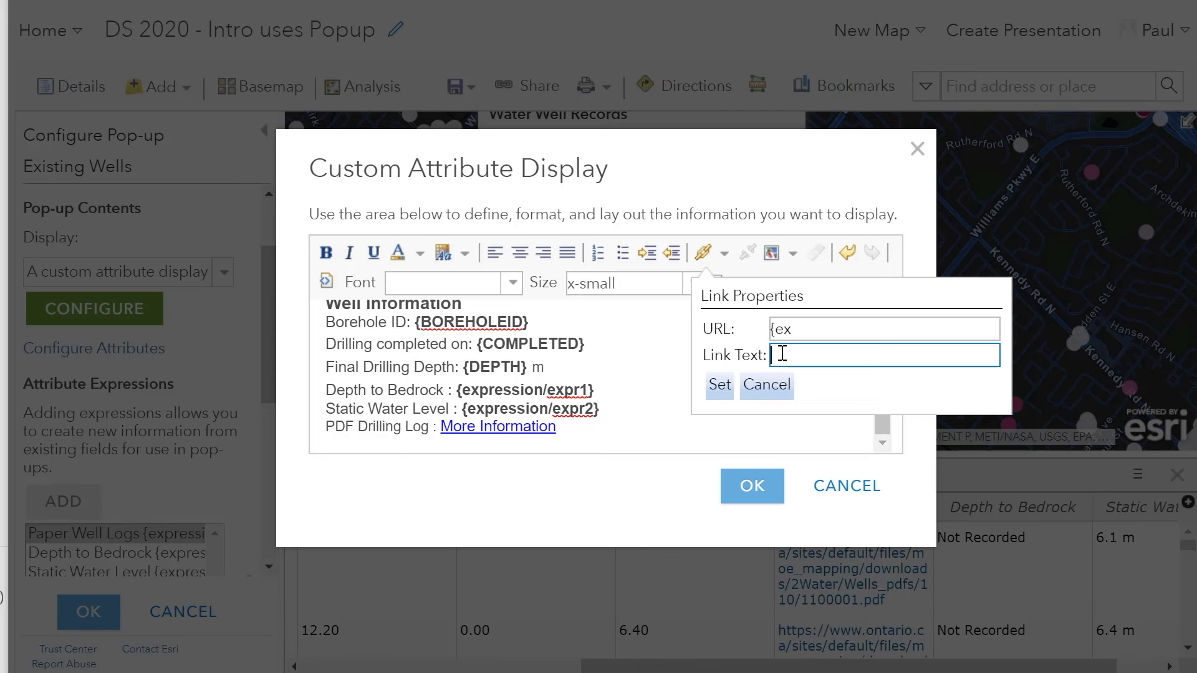
{"action": "left_click", "coordinate": [790, 388]}
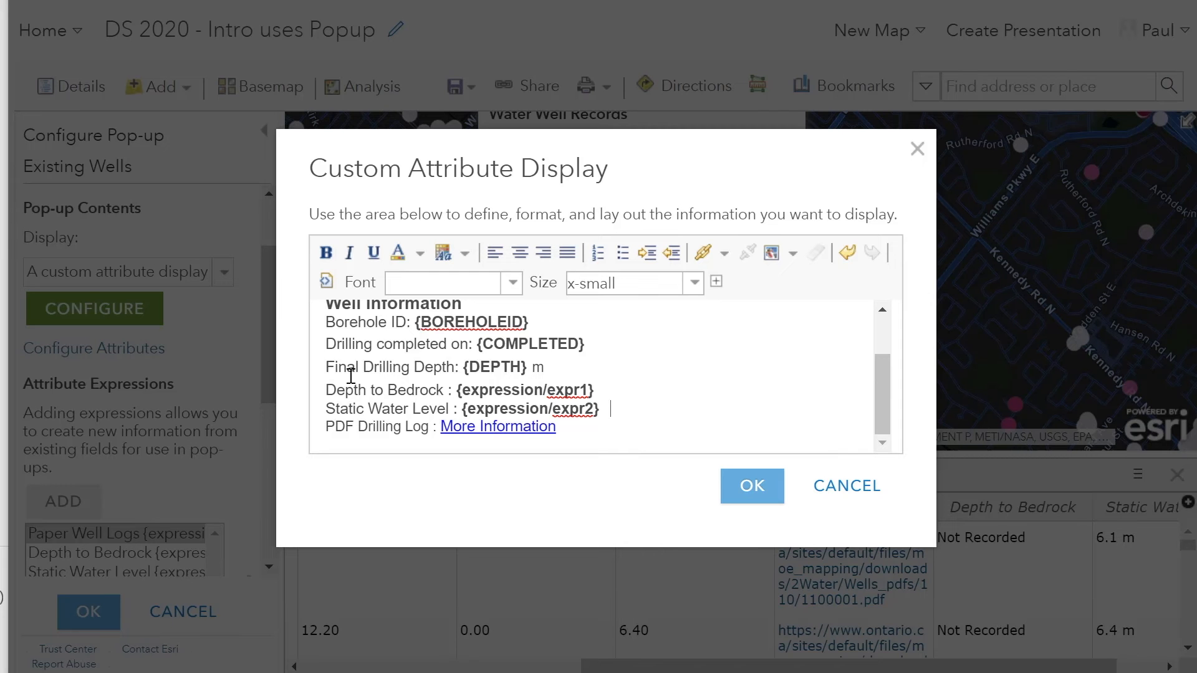
{"action": "left_click", "coordinate": [847, 486]}
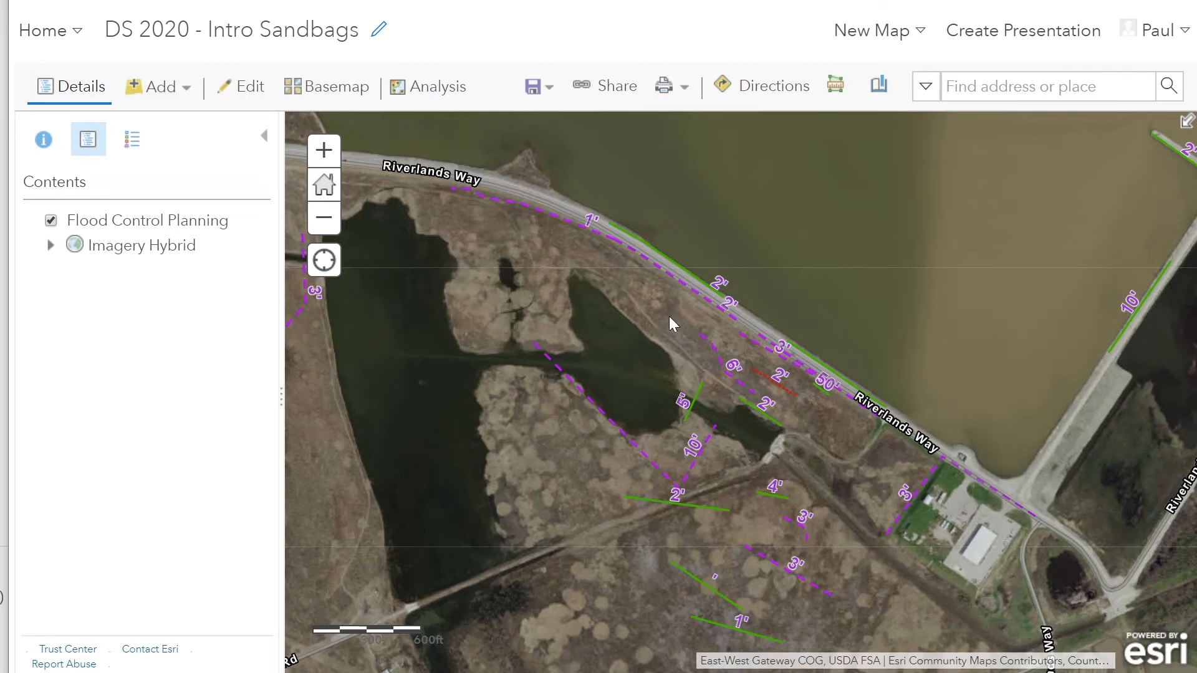
- Draw an installed dike wall along Red School Rd, turning north at Riverlands Way and ending near the building
{"action": "left_click_drag", "start_coordinate": [661, 345], "coordinate": [455, 251]}
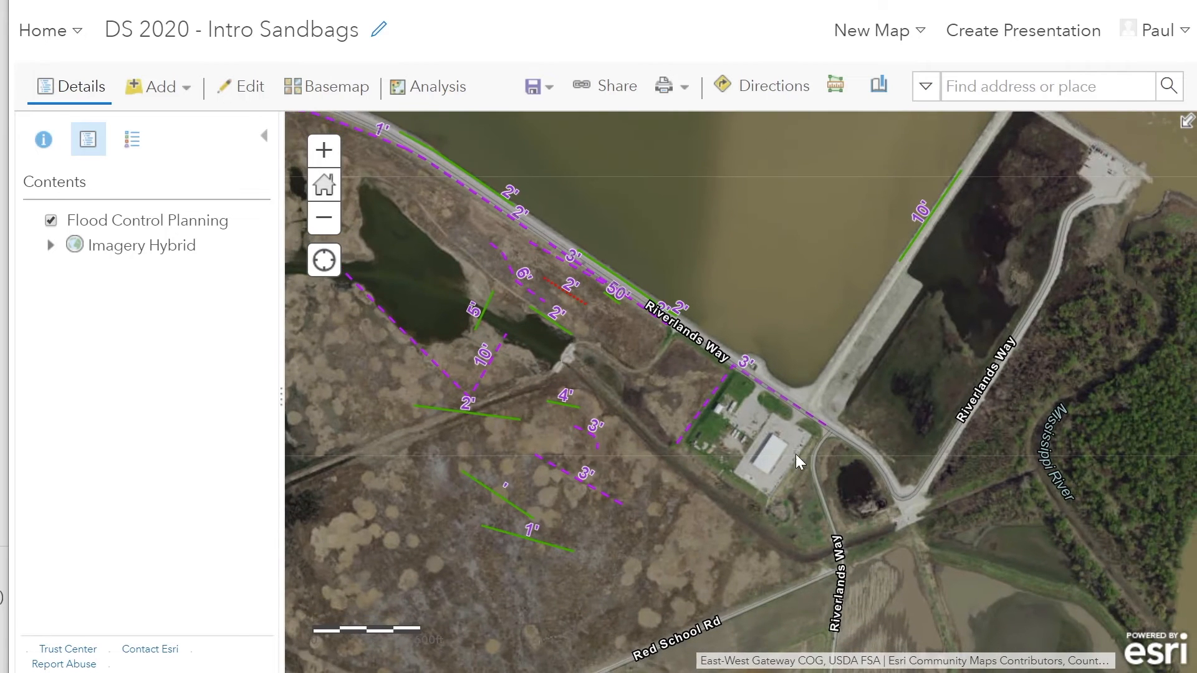
{"action": "left_click_drag", "start_coordinate": [796, 448], "coordinate": [700, 341]}
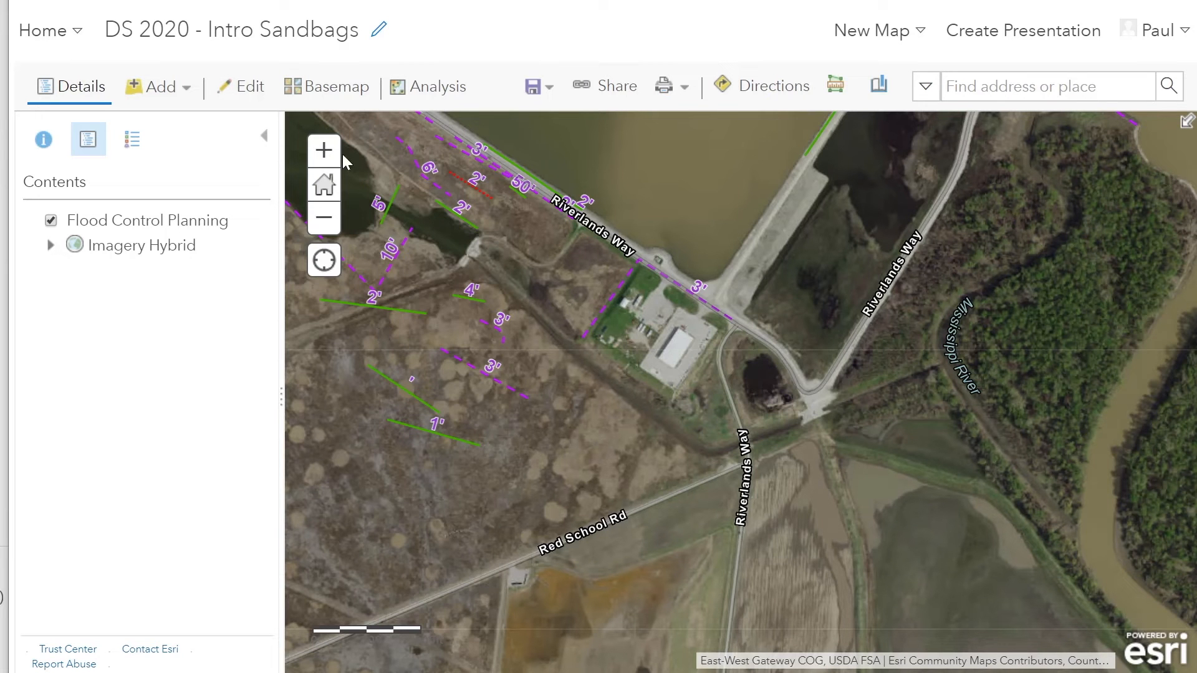
{"action": "left_click", "coordinate": [233, 98]}
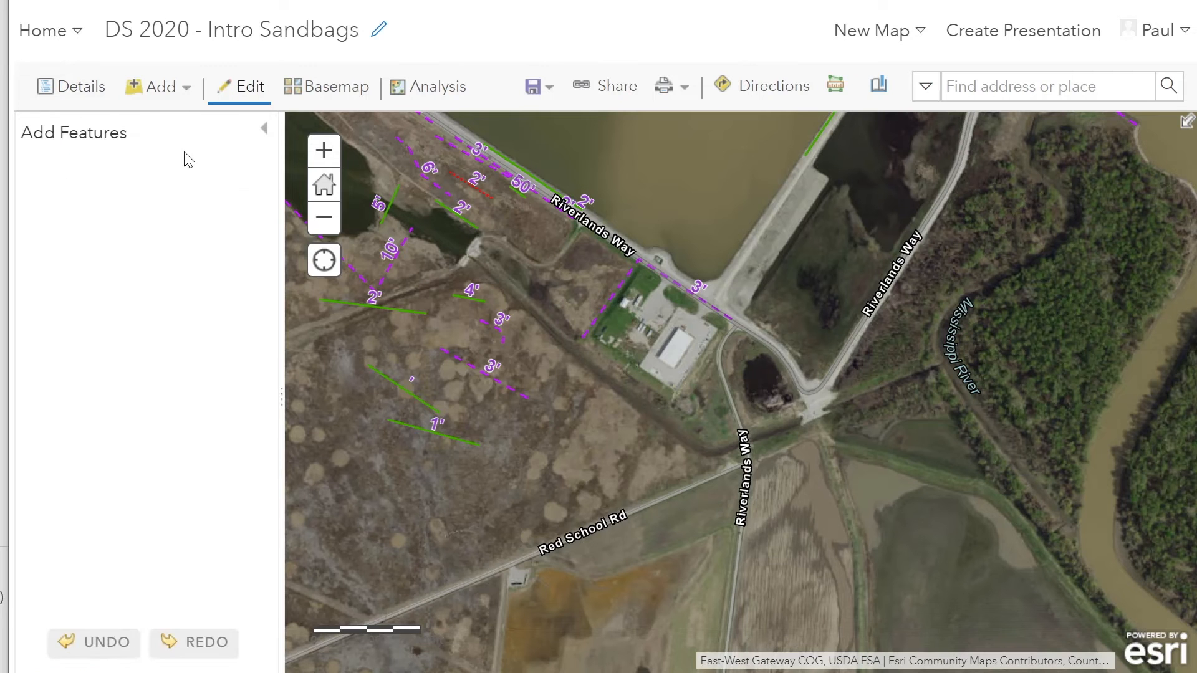
{"action": "left_click", "coordinate": [88, 238]}
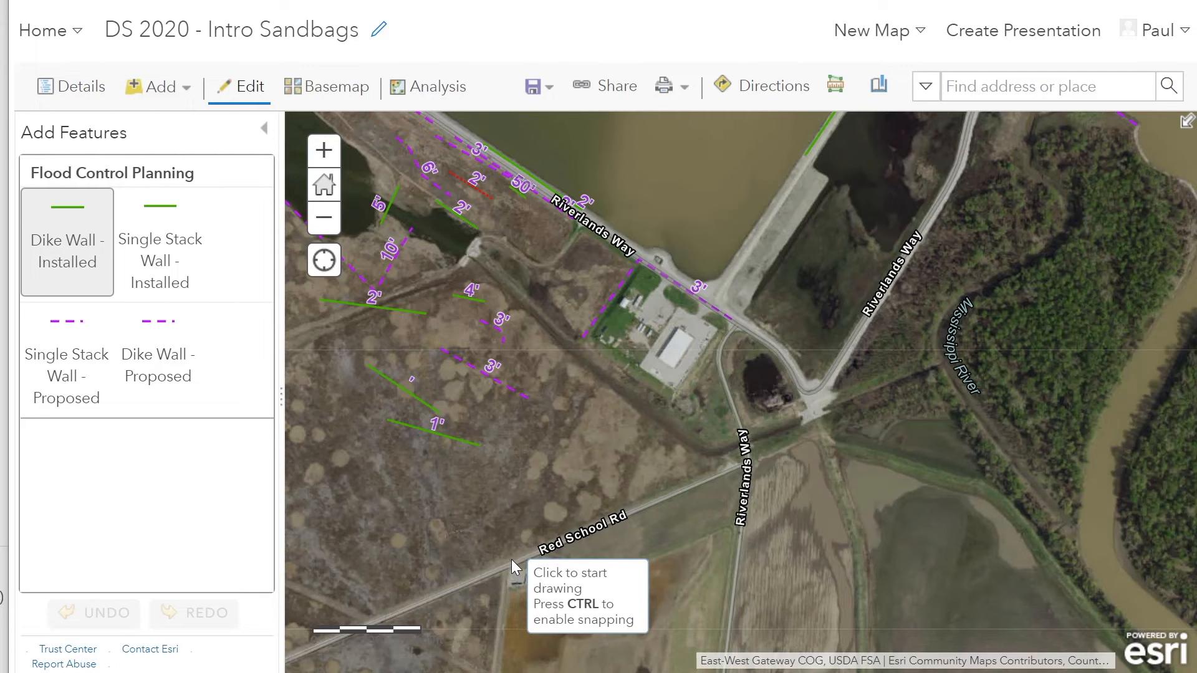
{"action": "left_click", "coordinate": [506, 560]}
{"action": "left_click", "coordinate": [740, 462]}
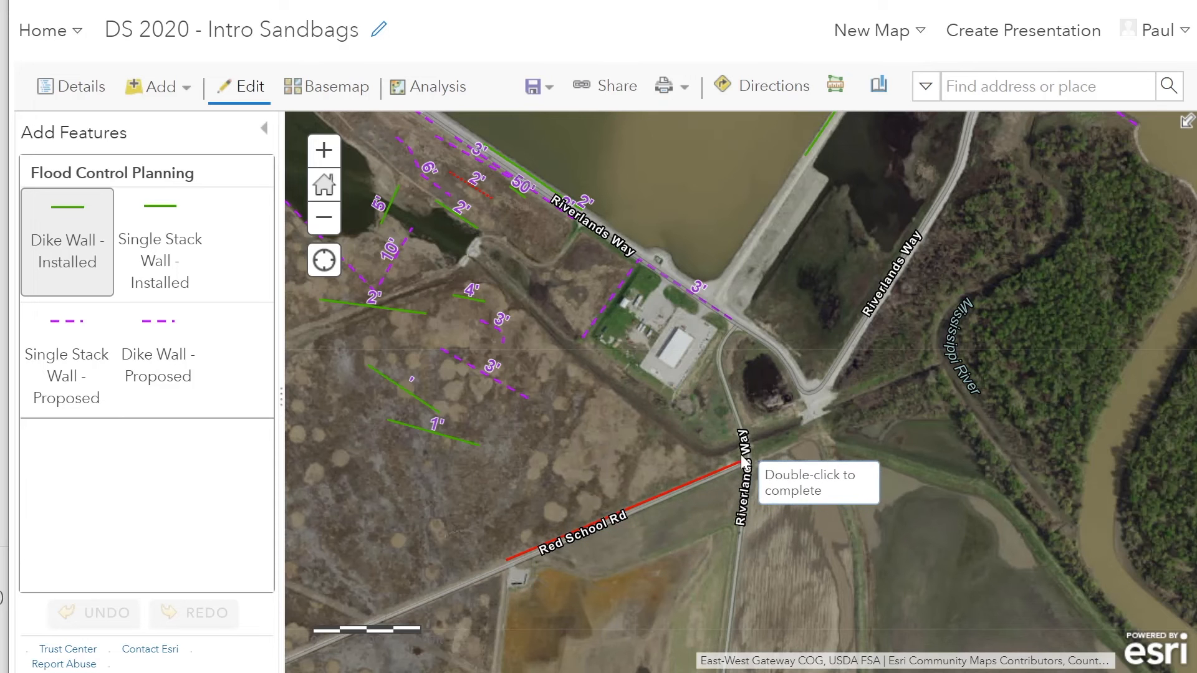
{"action": "double_click", "coordinate": [713, 363]}
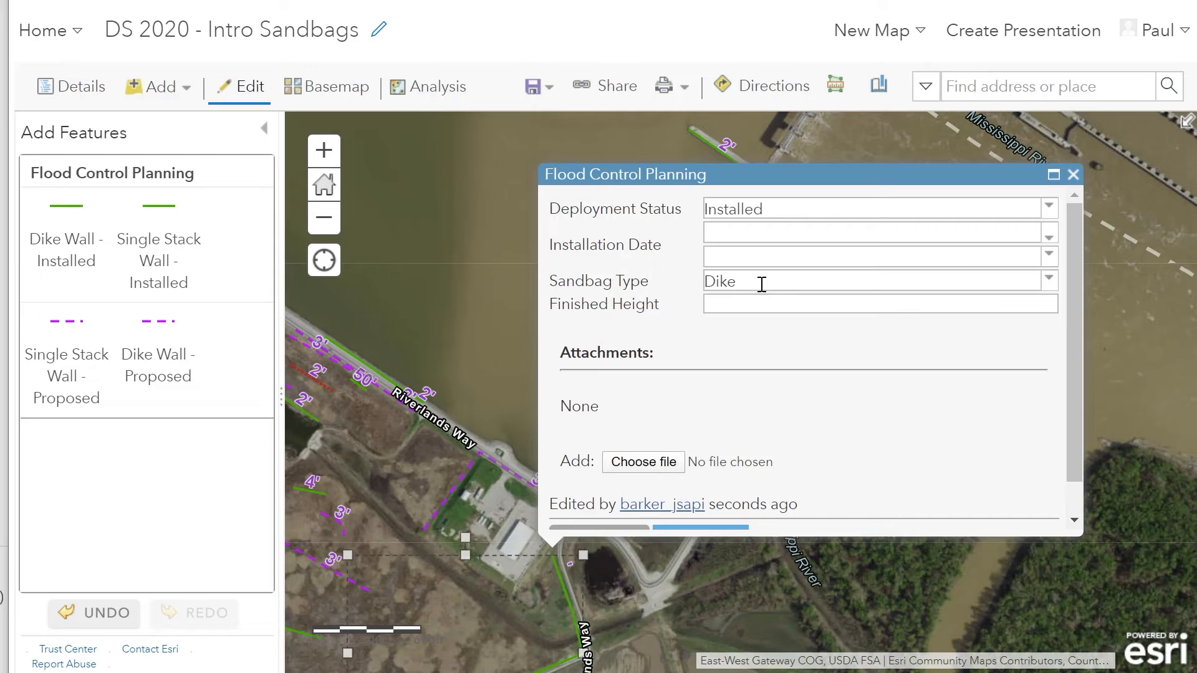
- Set the new dike wall's finished height to 2 and close its attribute form
{"action": "left_click", "coordinate": [730, 307]}
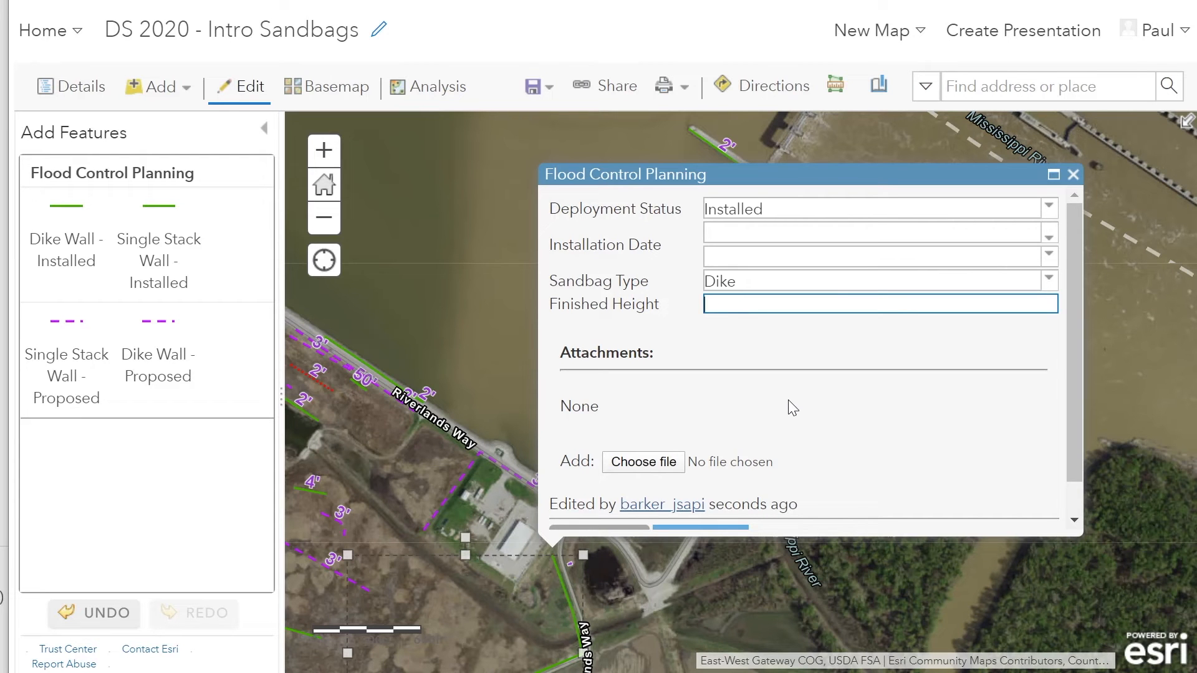
{"action": "type", "text": "2"}
{"action": "scroll", "coordinate": [862, 396], "scroll_direction": "down", "scroll_amount": 1}
{"action": "left_click", "coordinate": [700, 503]}
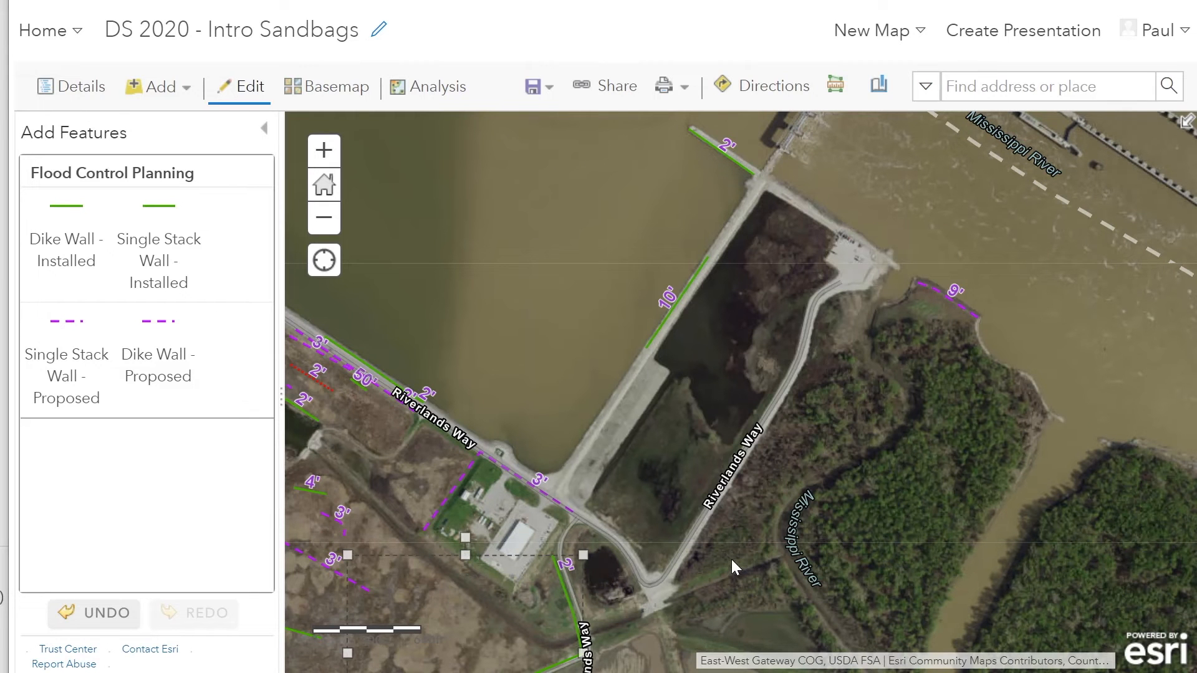
- Leave editing mode and check the pop-up of the new dike wall along Red School Rd for its calculated material quantities
{"action": "left_click", "coordinate": [94, 91]}
{"action": "left_click_drag", "start_coordinate": [839, 449], "coordinate": [963, 297]}
{"action": "left_click_drag", "start_coordinate": [882, 387], "coordinate": [1048, 267]}
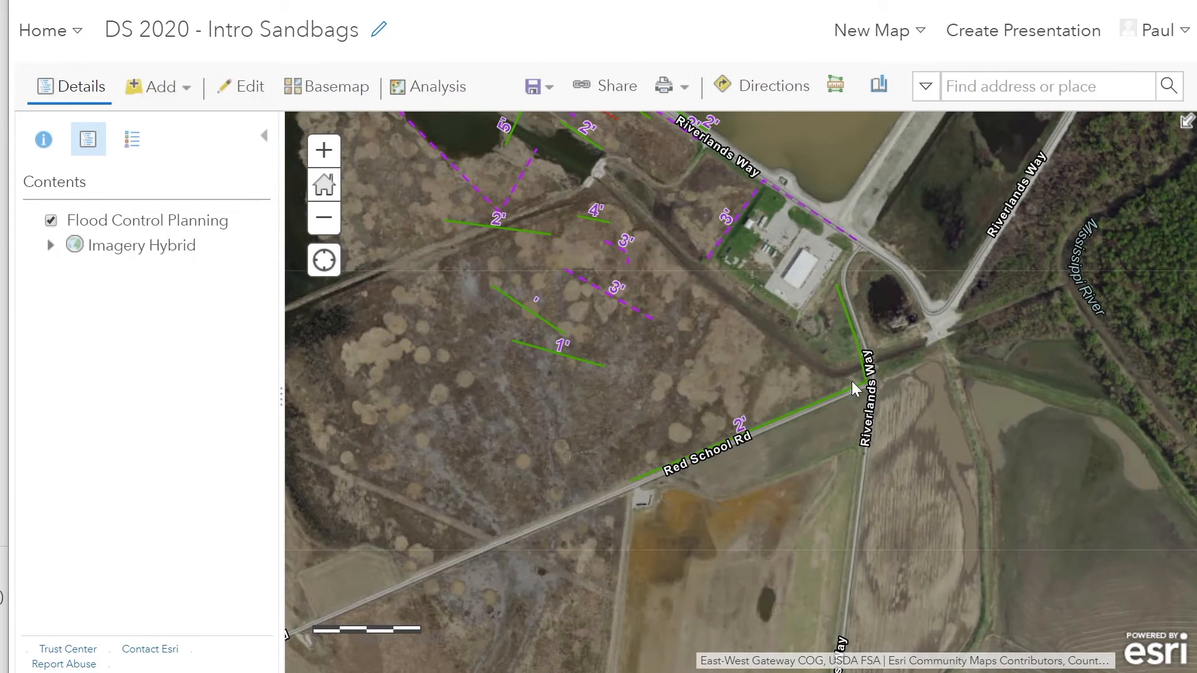
{"action": "left_click", "coordinate": [772, 418]}
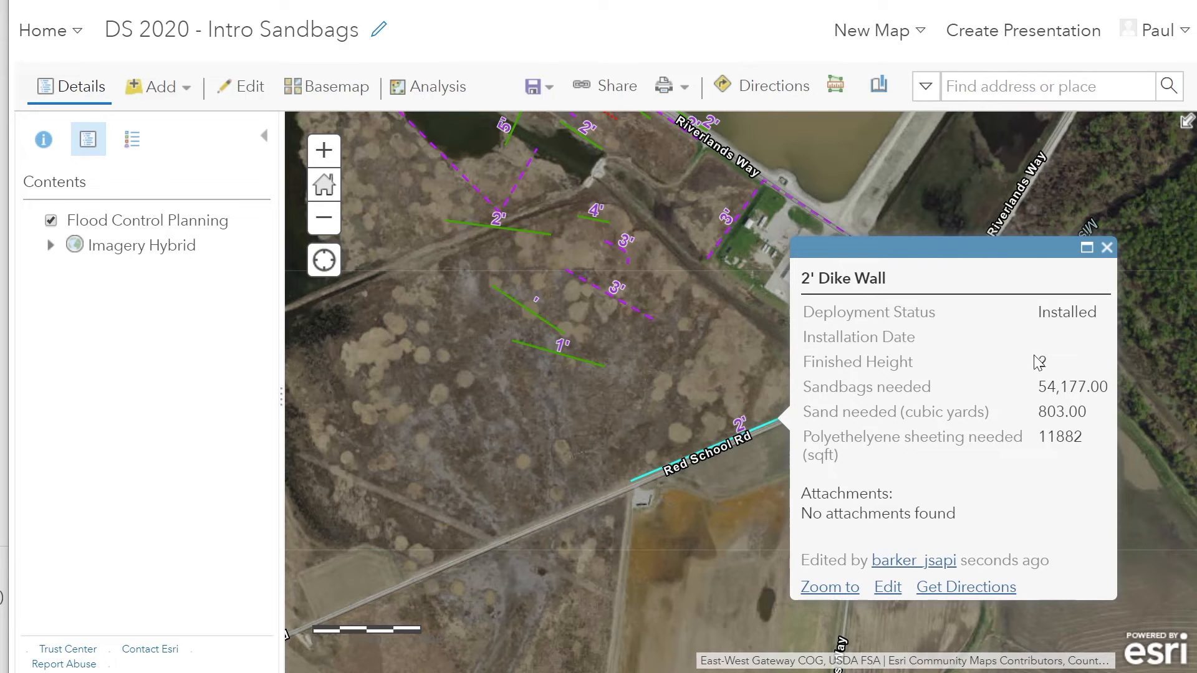
{"action": "left_click", "coordinate": [1106, 249]}
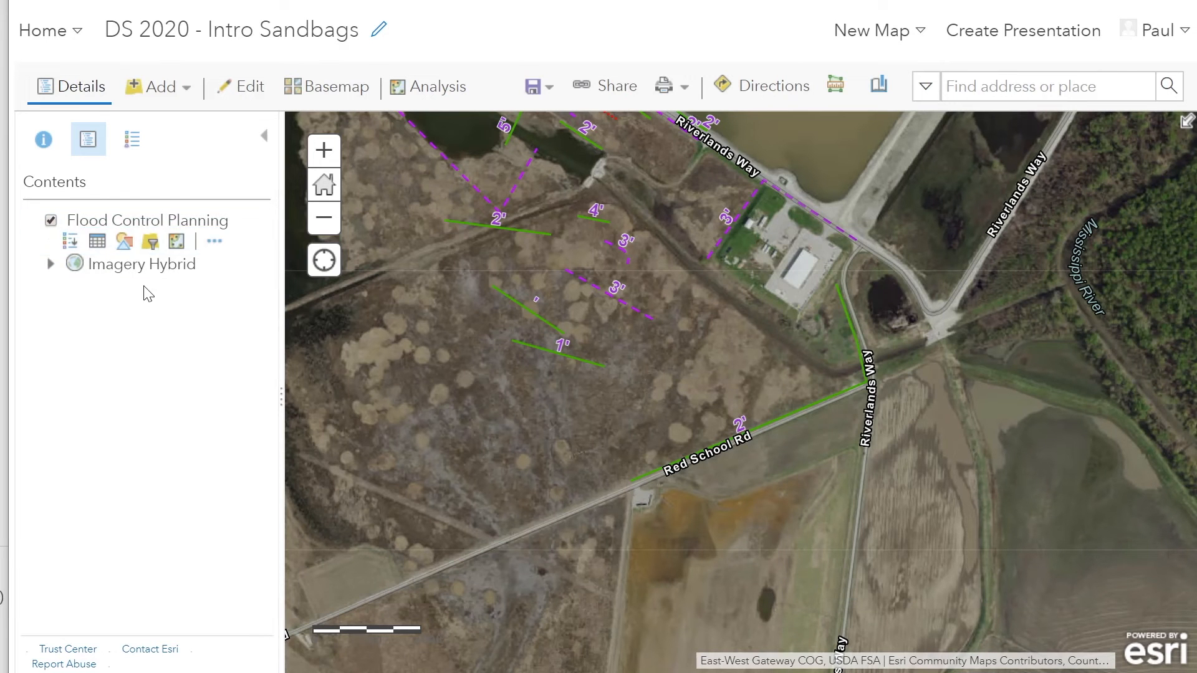
- Open the pop-up configuration of the Flood Control Planning layer and view the code of the Sandbags needed expression
{"action": "left_click", "coordinate": [214, 242]}
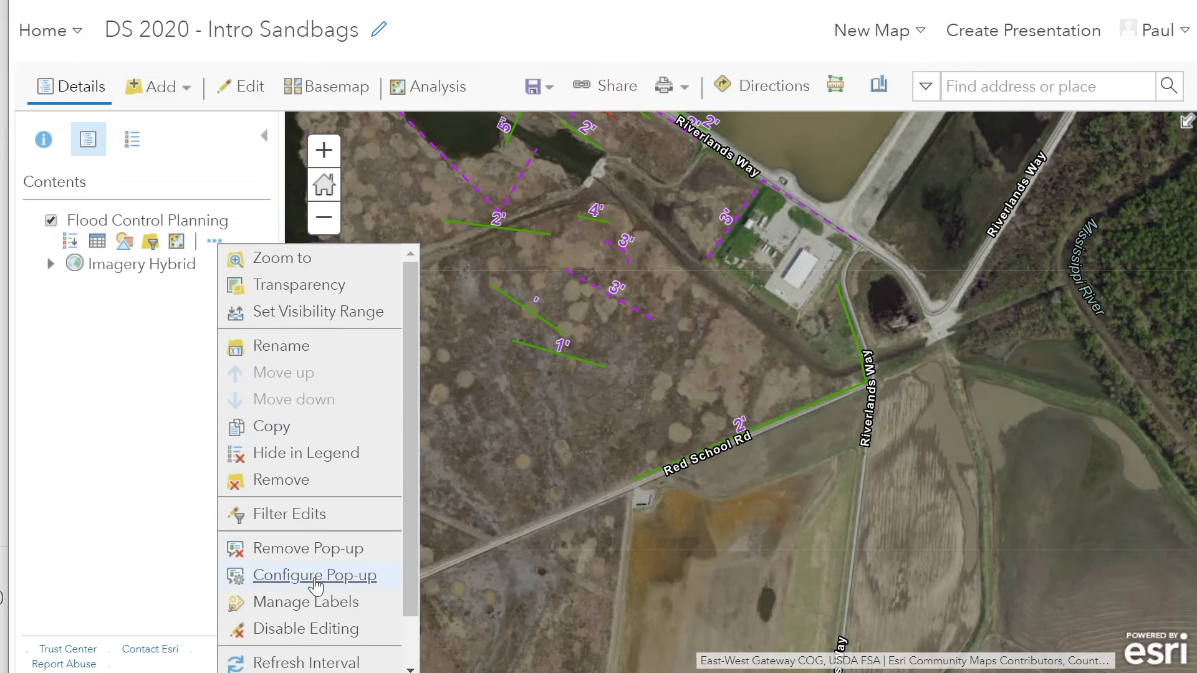
{"action": "left_click", "coordinate": [313, 574]}
{"action": "scroll", "coordinate": [128, 493], "scroll_direction": "down", "scroll_amount": 2}
{"action": "scroll", "coordinate": [152, 447], "scroll_direction": "down", "scroll_amount": 4}
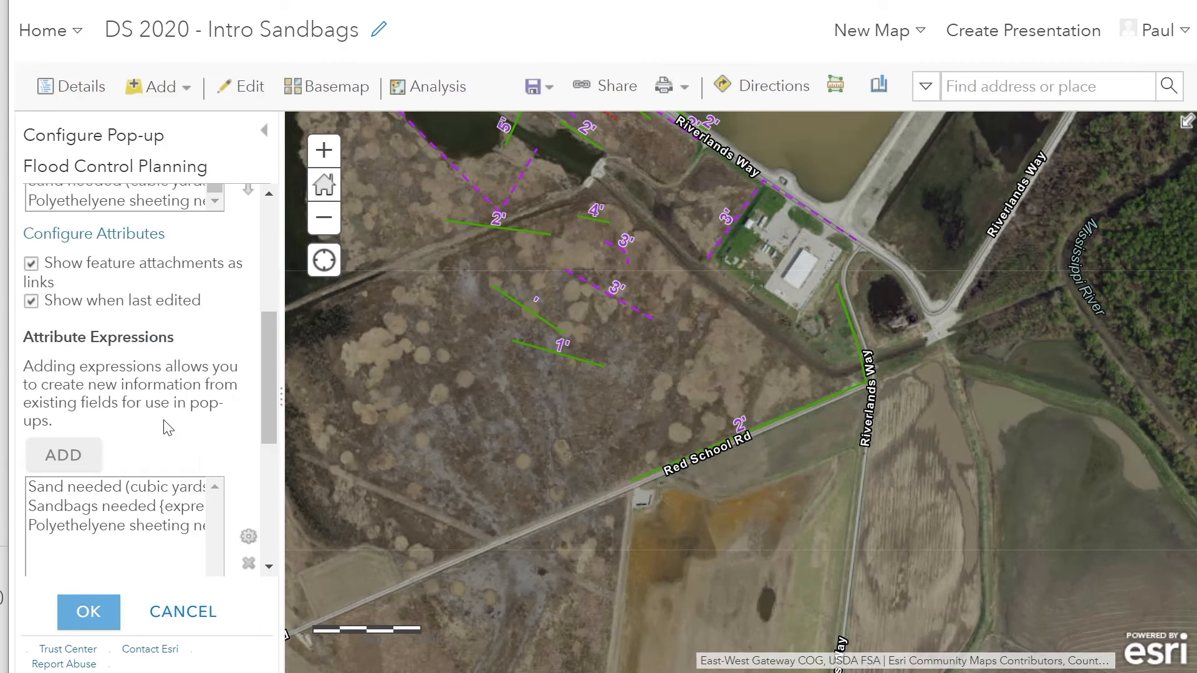
{"action": "left_click", "coordinate": [184, 523]}
{"action": "scroll", "coordinate": [177, 529], "scroll_direction": "down", "scroll_amount": 1}
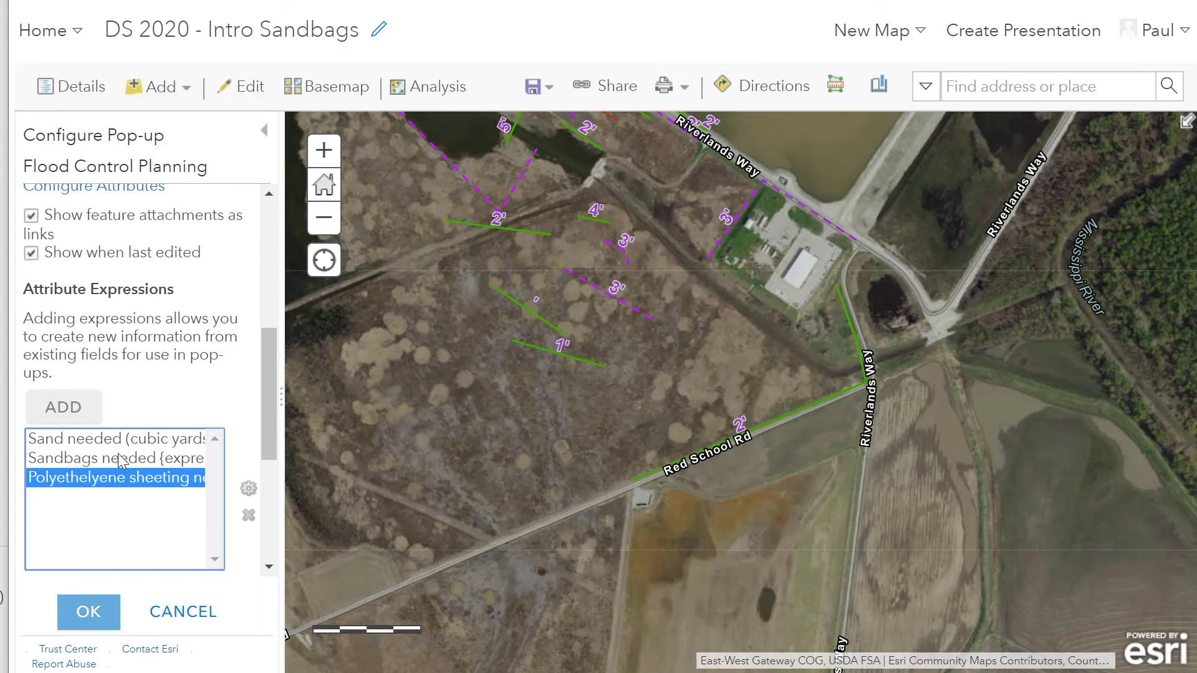
{"action": "left_click", "coordinate": [148, 460]}
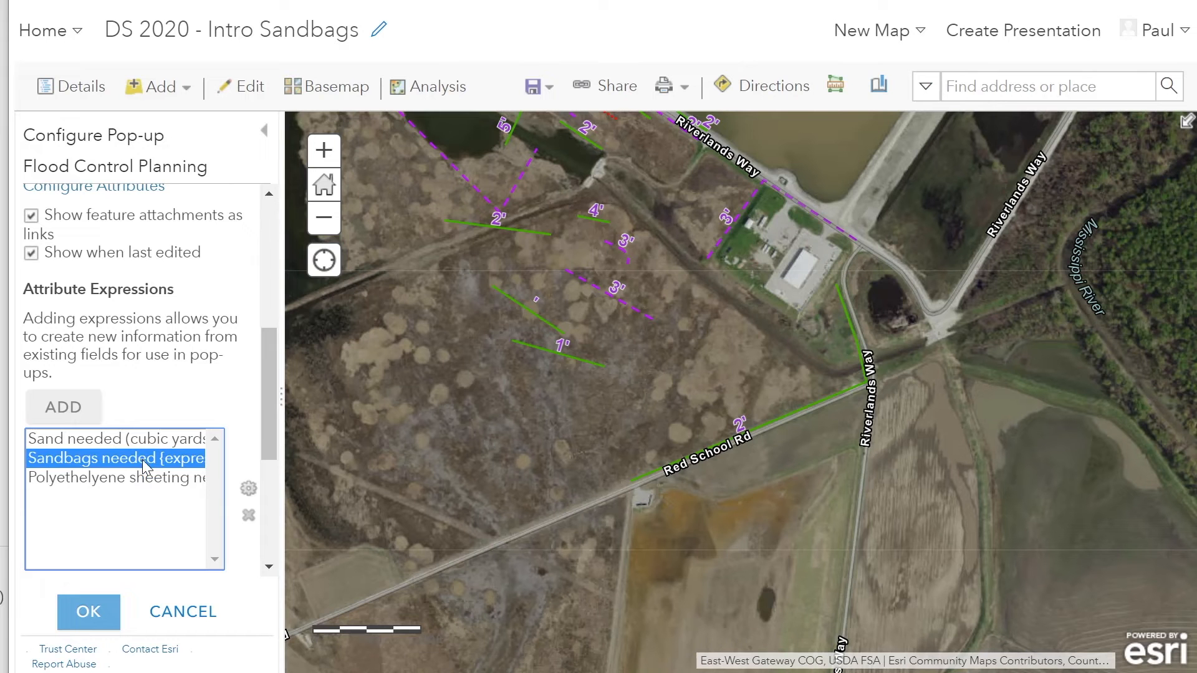
{"action": "left_click", "coordinate": [248, 488]}
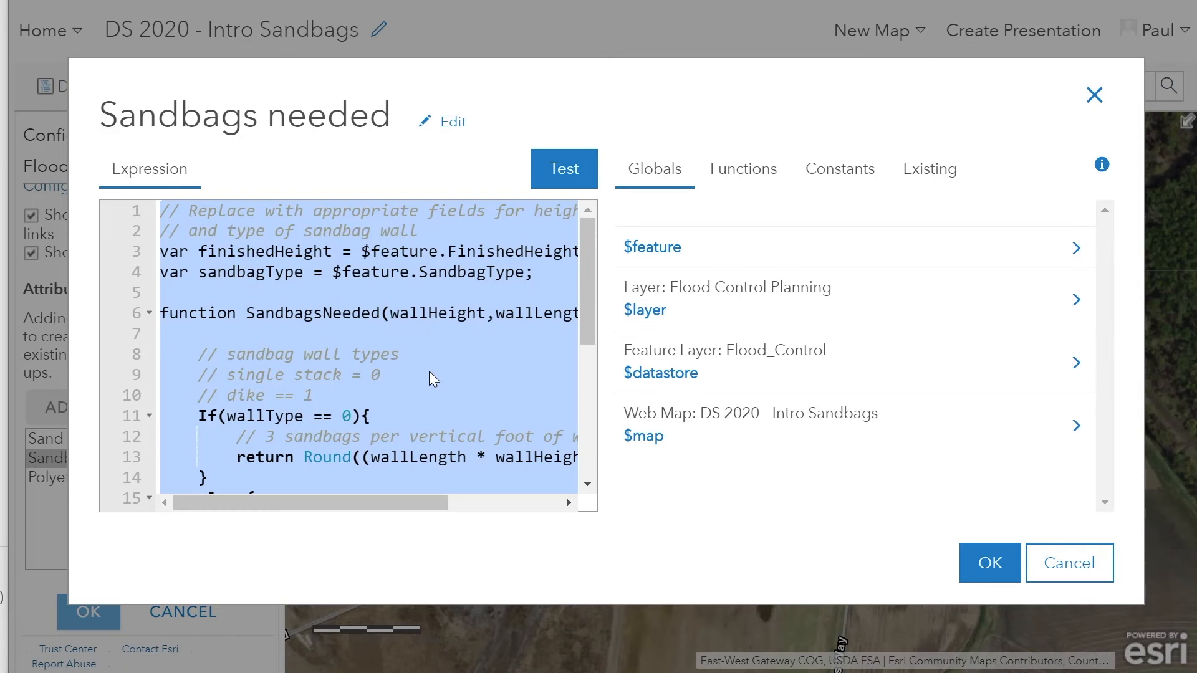
{"action": "left_click", "coordinate": [400, 436]}
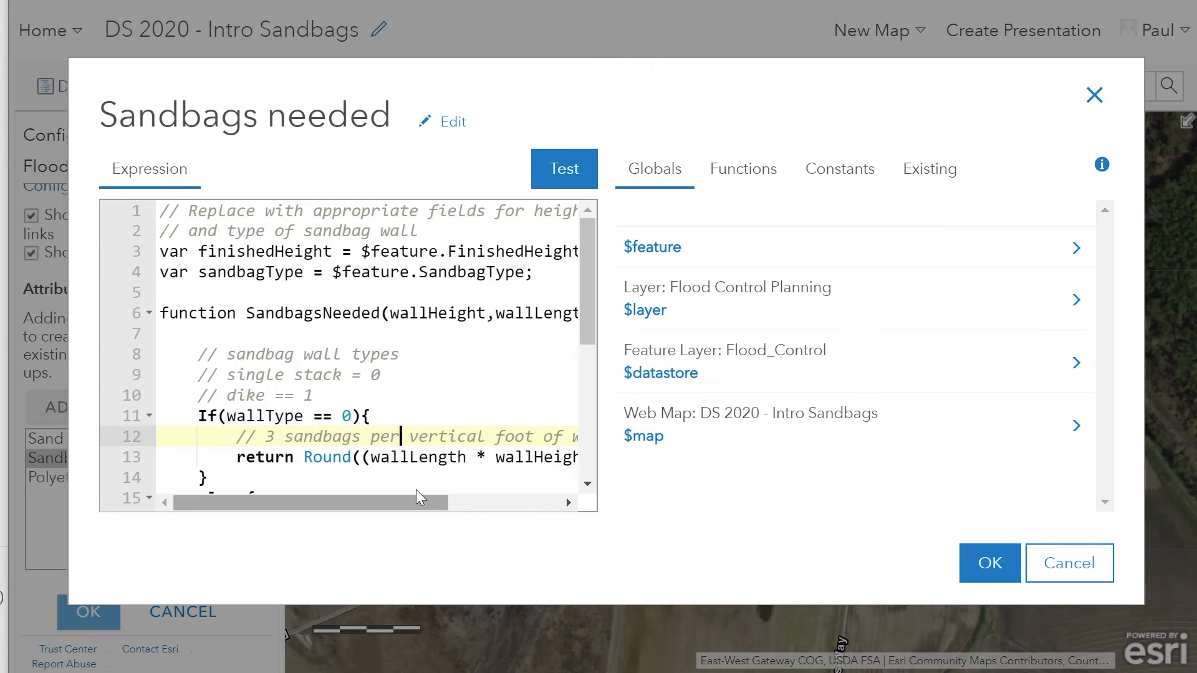
- Review the rest of the Sandbags needed code, from the wall type branches to the final return statement
{"action": "scroll", "coordinate": [414, 414], "scroll_direction": "down", "scroll_amount": 2}
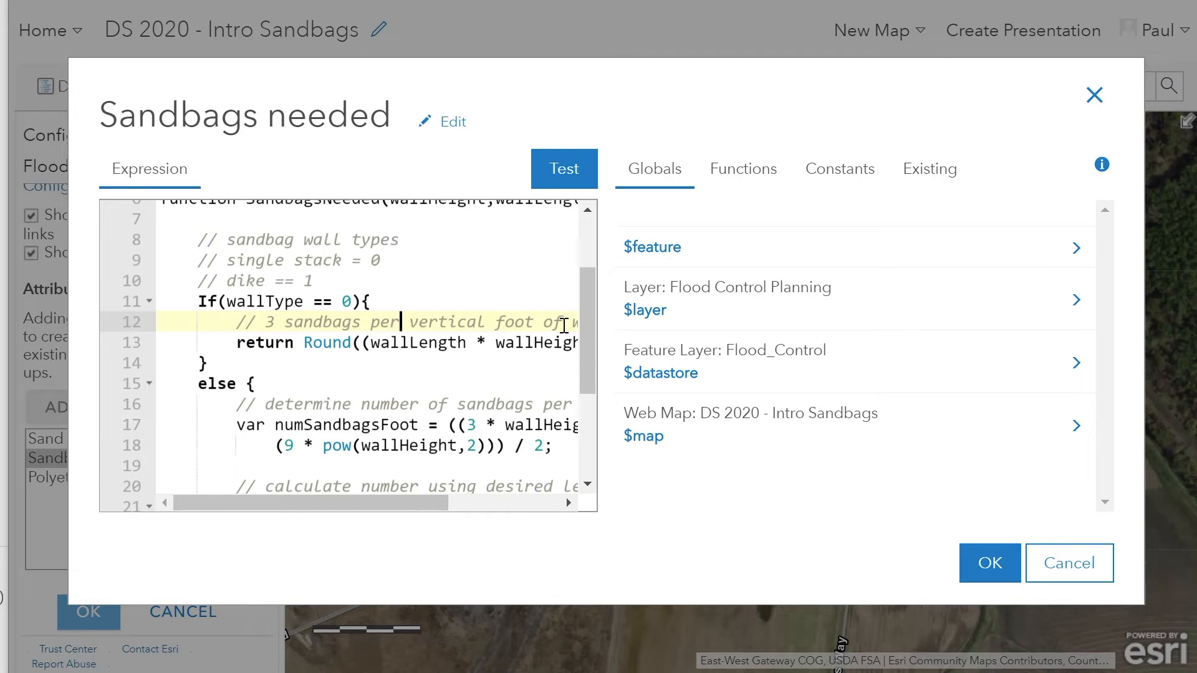
{"action": "left_click_drag", "start_coordinate": [585, 313], "coordinate": [609, 412]}
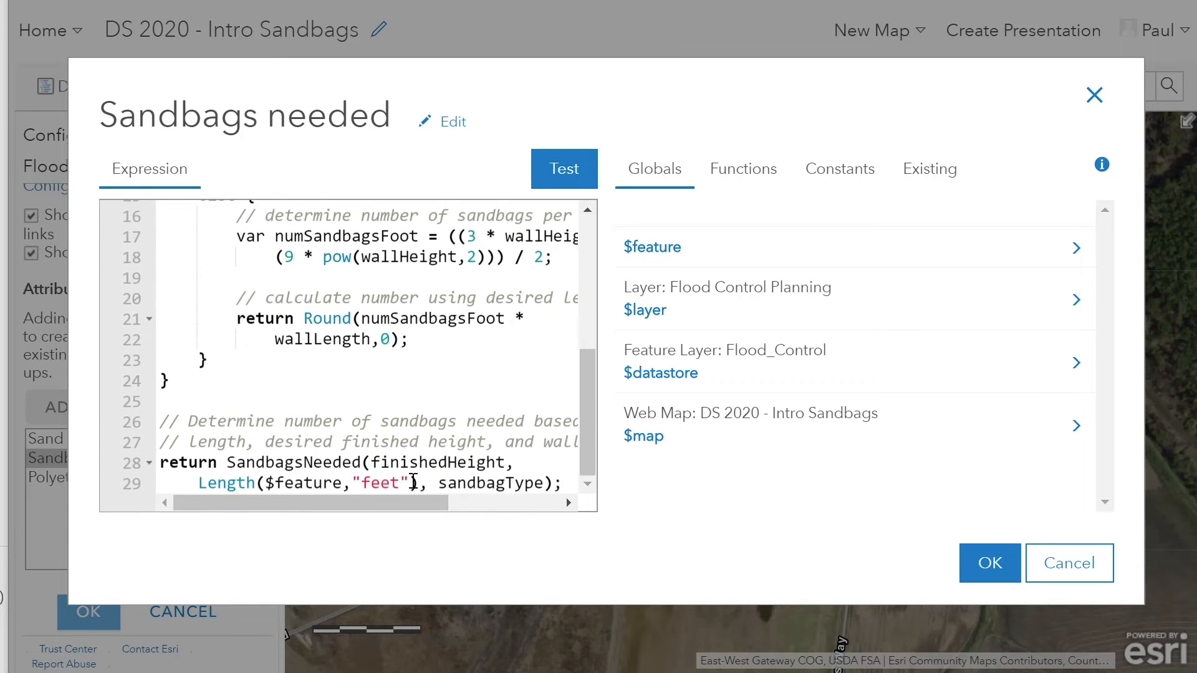
{"action": "mouse_move", "coordinate": [222, 503]}
{"action": "left_mouse_down"}
{"action": "mouse_move", "coordinate": [331, 515]}
{"action": "mouse_move", "coordinate": [242, 510]}
{"action": "left_mouse_up"}
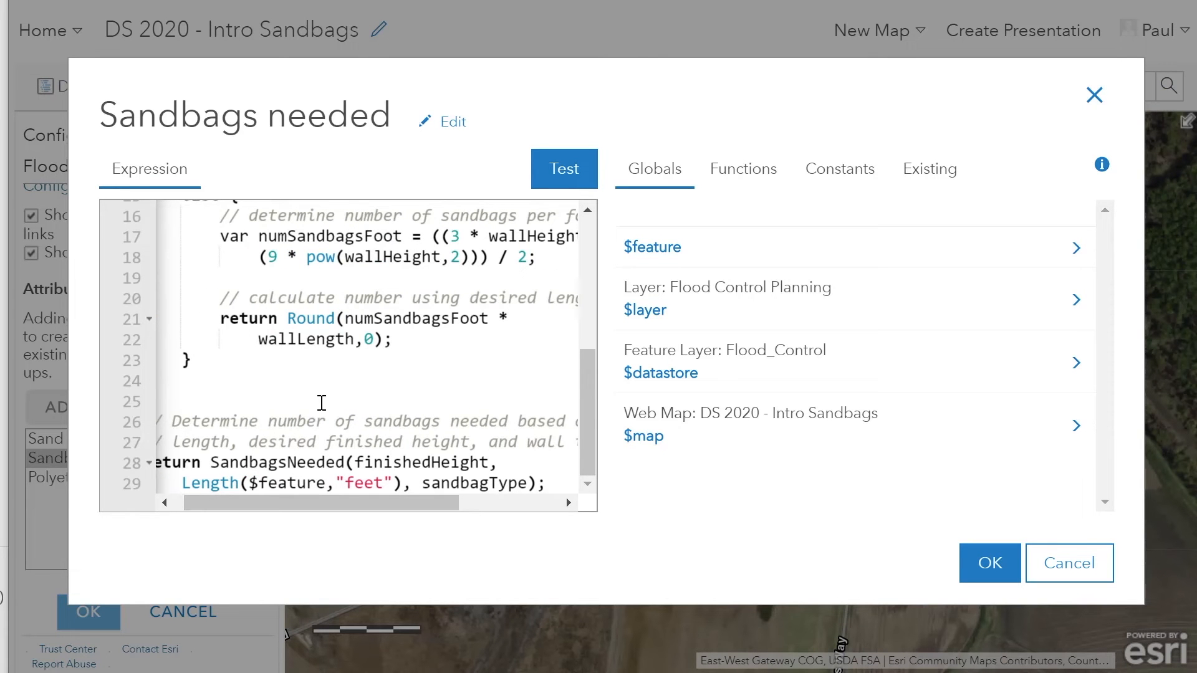
{"action": "left_click_drag", "start_coordinate": [589, 469], "coordinate": [607, 447]}
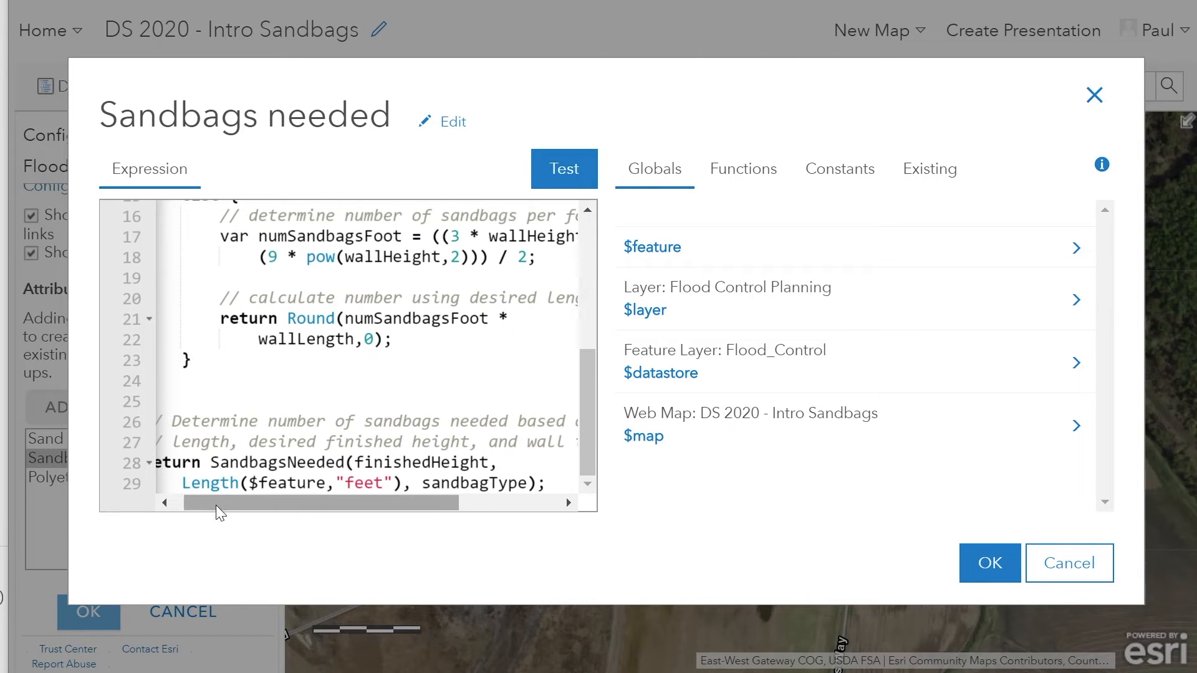
{"action": "left_click_drag", "start_coordinate": [236, 502], "coordinate": [226, 502]}
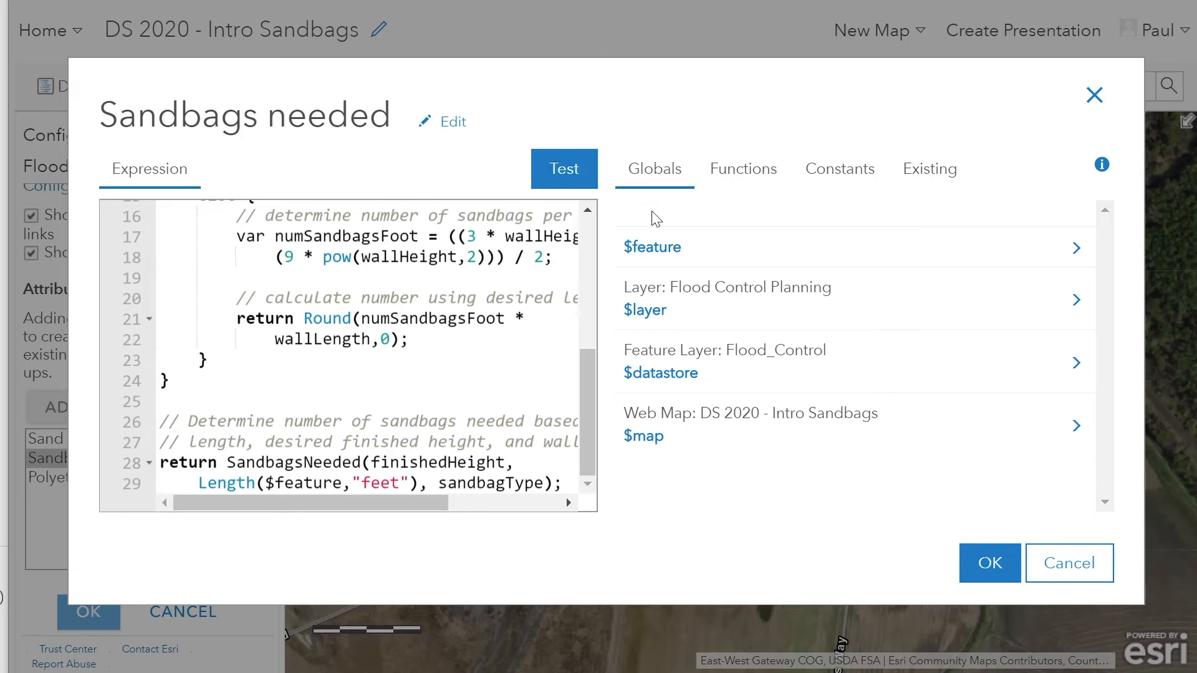
- Search the Arcade functions for length, read the documentation of the Length function, and return to the function list
{"action": "left_click", "coordinate": [753, 185]}
{"action": "left_click", "coordinate": [751, 209]}
{"action": "type", "text": "lw"}
{"action": "key", "text": "BackSpace"}
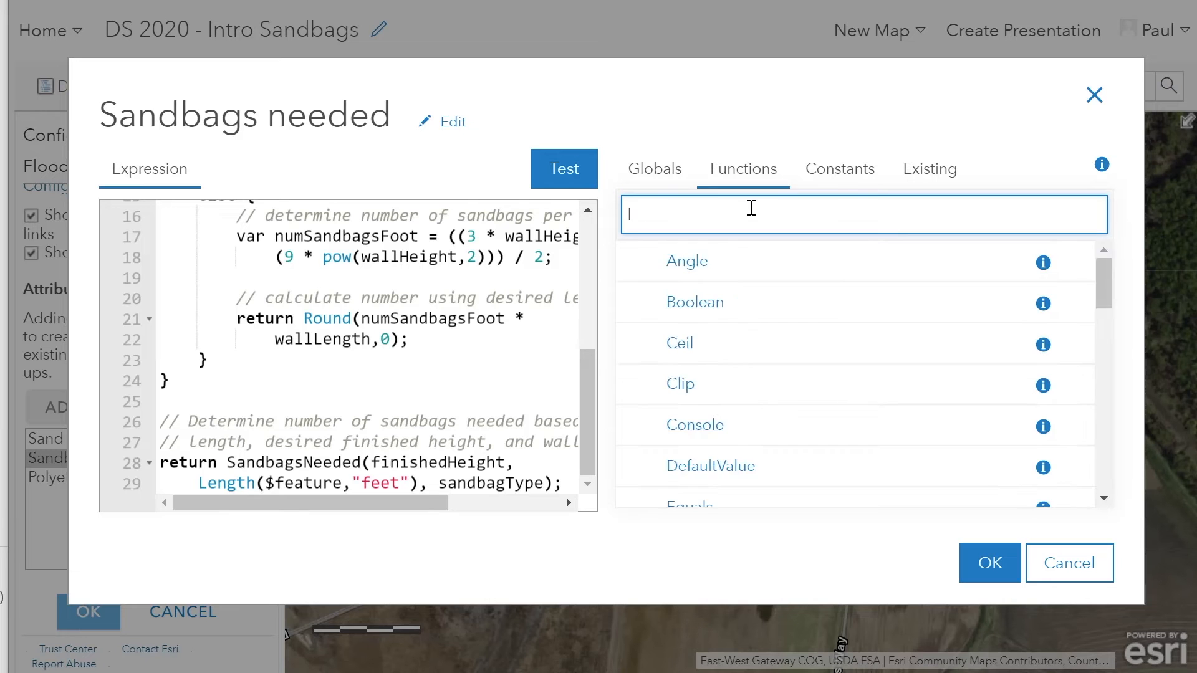
{"action": "type", "text": "ength"}
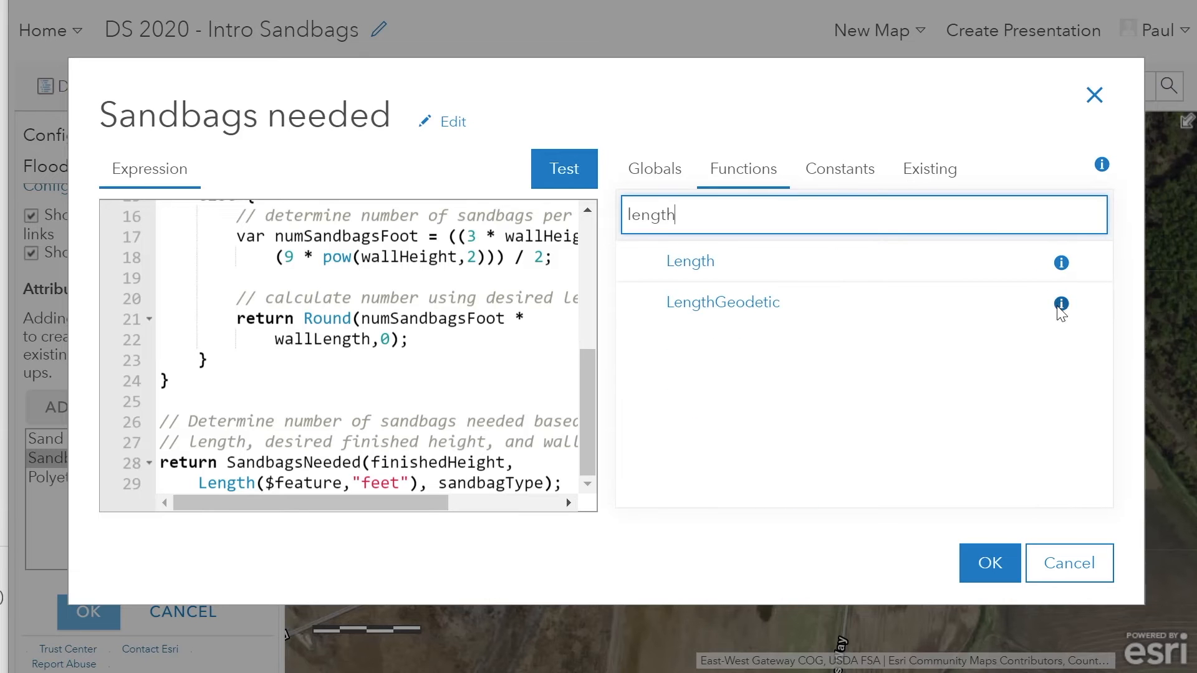
{"action": "left_click", "coordinate": [1061, 262]}
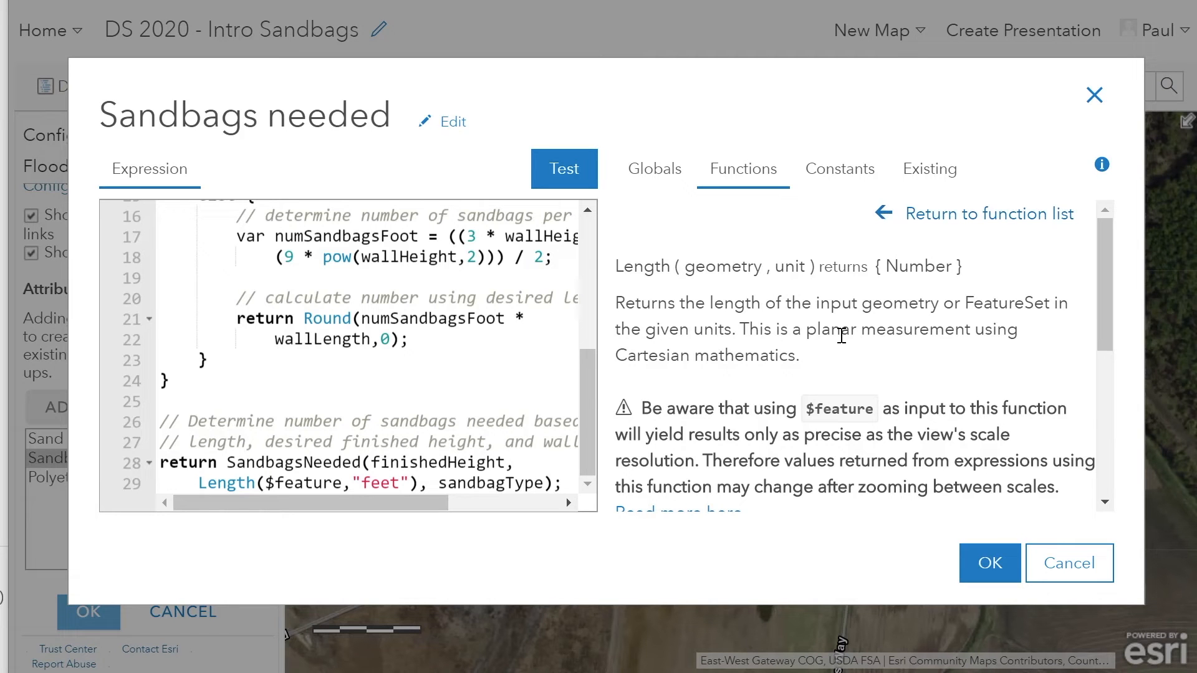
{"action": "scroll", "coordinate": [838, 391], "scroll_direction": "down", "scroll_amount": 5}
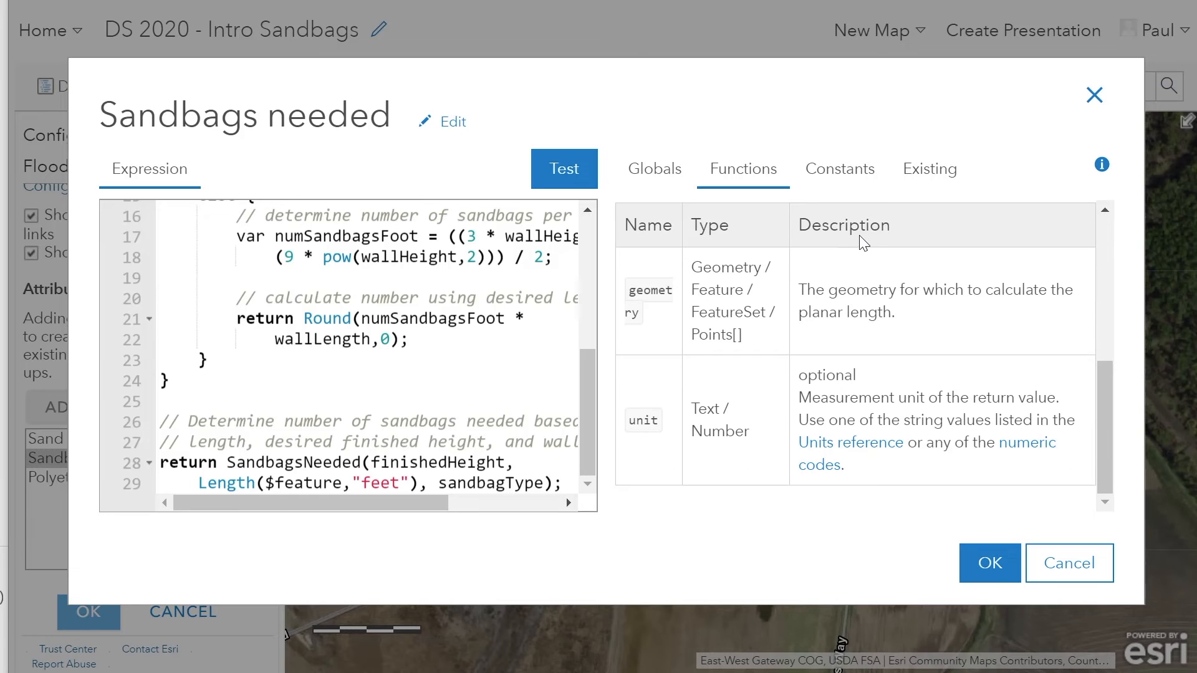
{"action": "scroll", "coordinate": [867, 335], "scroll_direction": "up", "scroll_amount": 5}
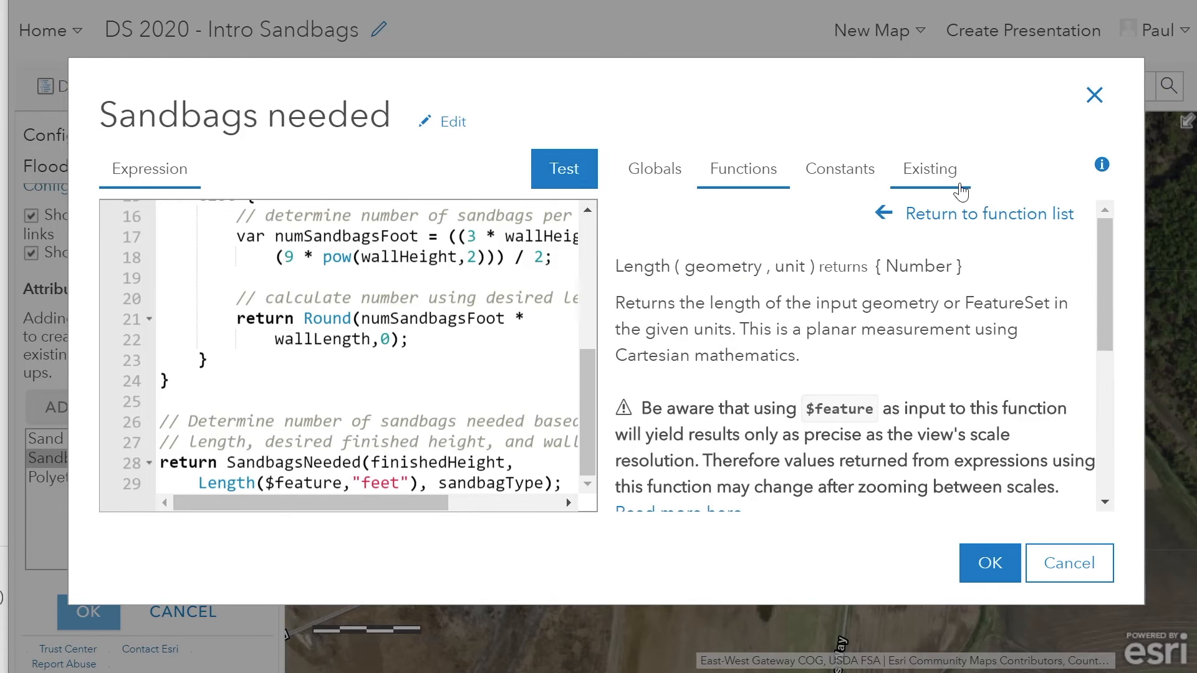
{"action": "left_click", "coordinate": [900, 215]}
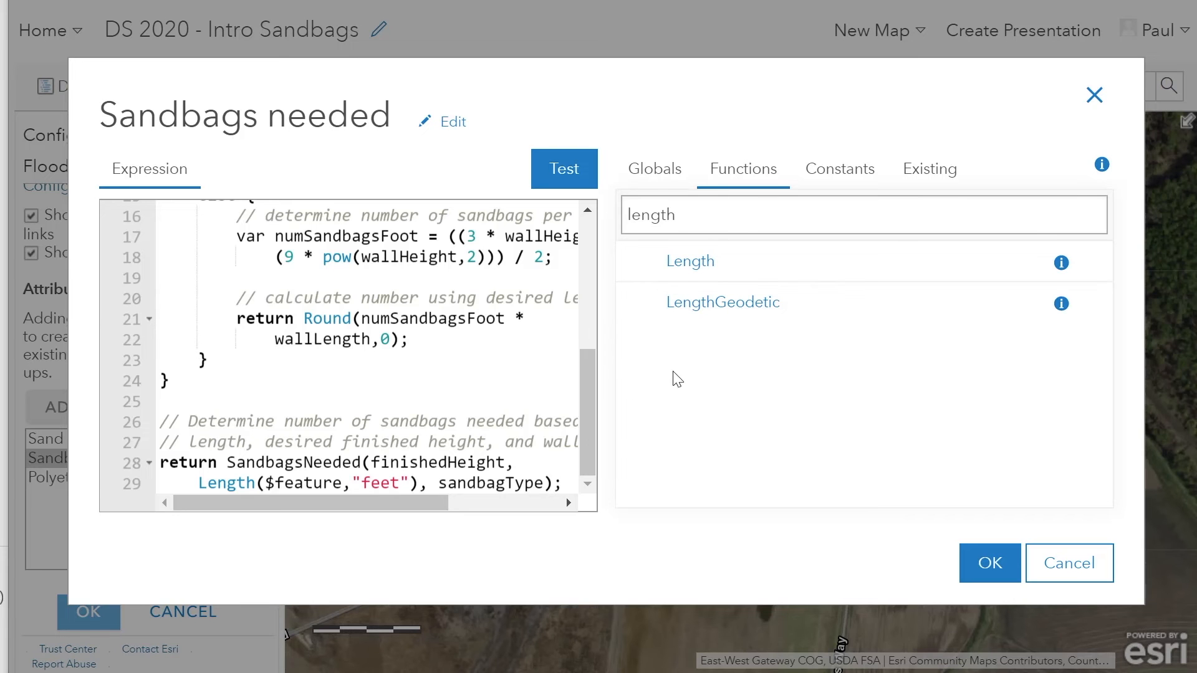
- Change Length to LengthGeodetic in the final return statement of the Sandbags needed expression and test the result
{"action": "left_click", "coordinate": [256, 484]}
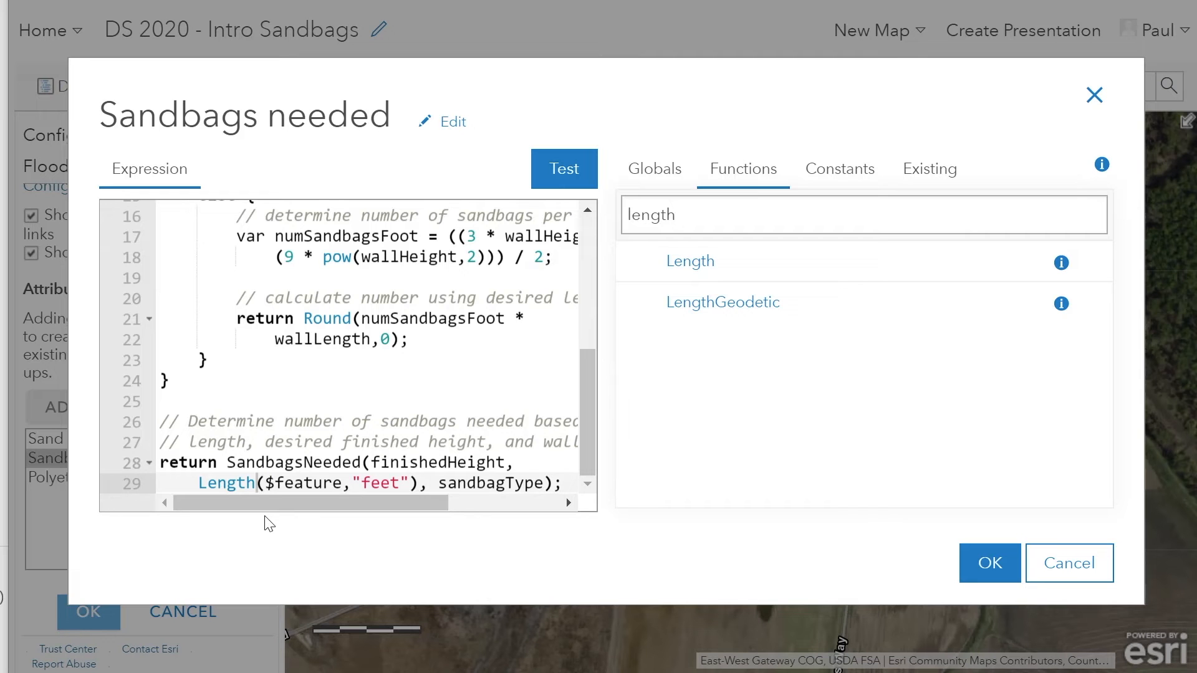
{"action": "left_click_drag", "start_coordinate": [241, 484], "coordinate": [260, 484]}
{"action": "left_click", "coordinate": [260, 483]}
{"action": "type", "text": "Geodetic"}
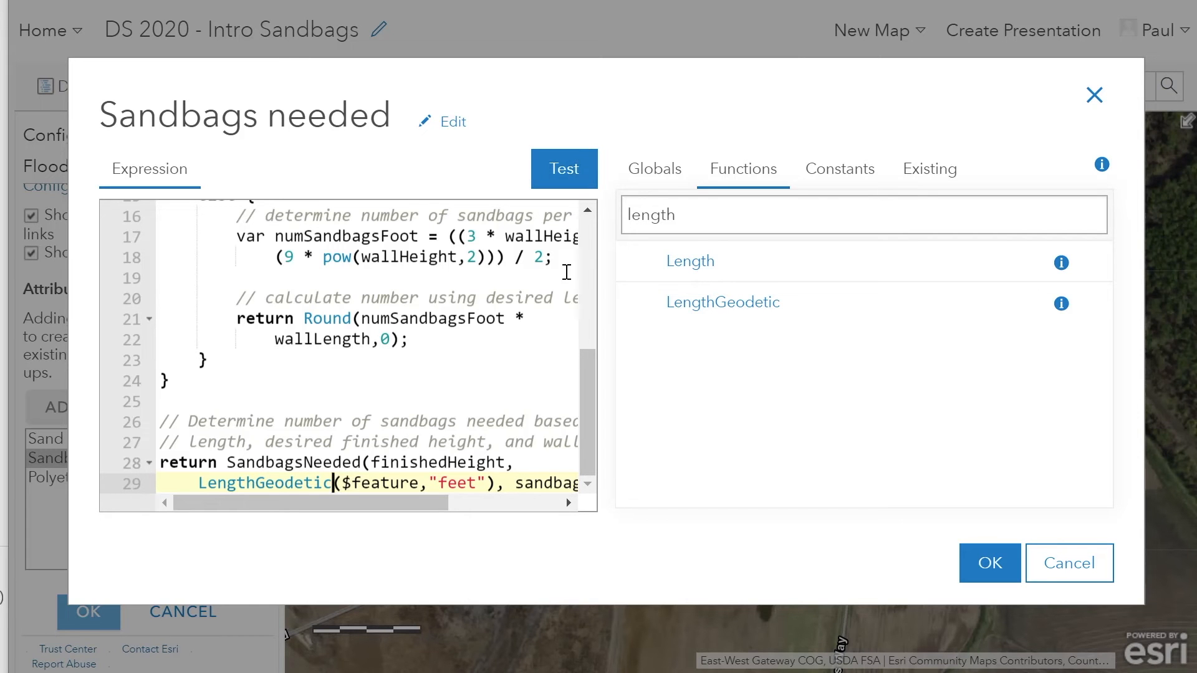
{"action": "left_click", "coordinate": [566, 169]}
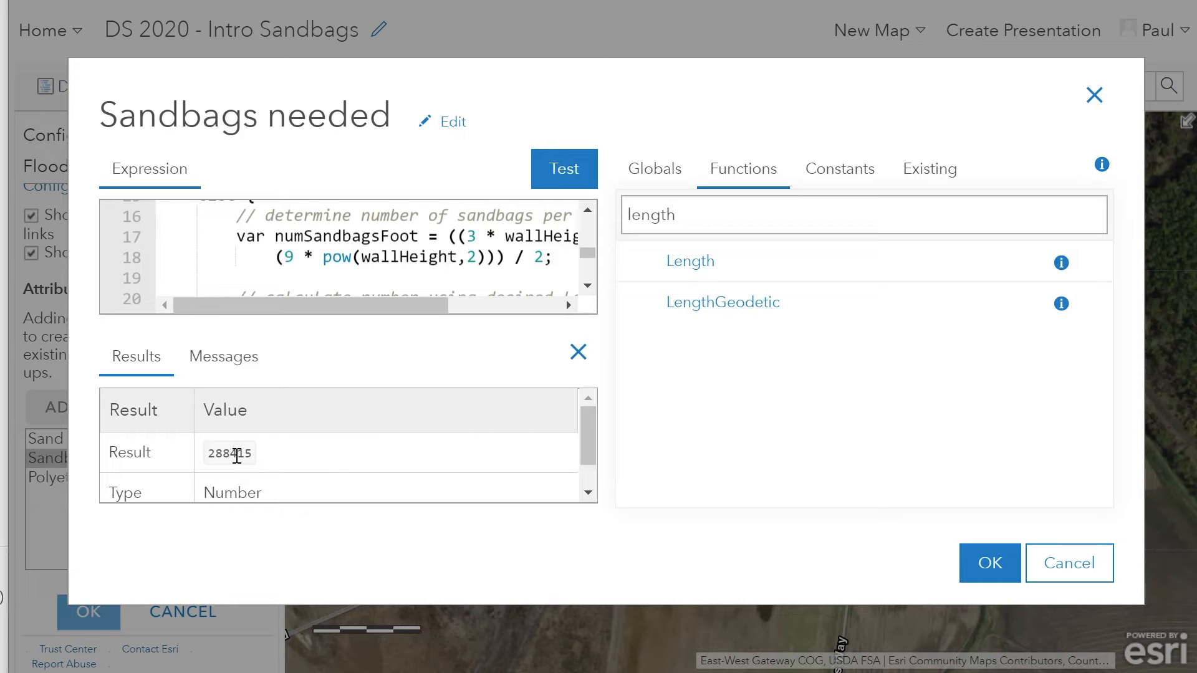
{"action": "left_click", "coordinate": [578, 353]}
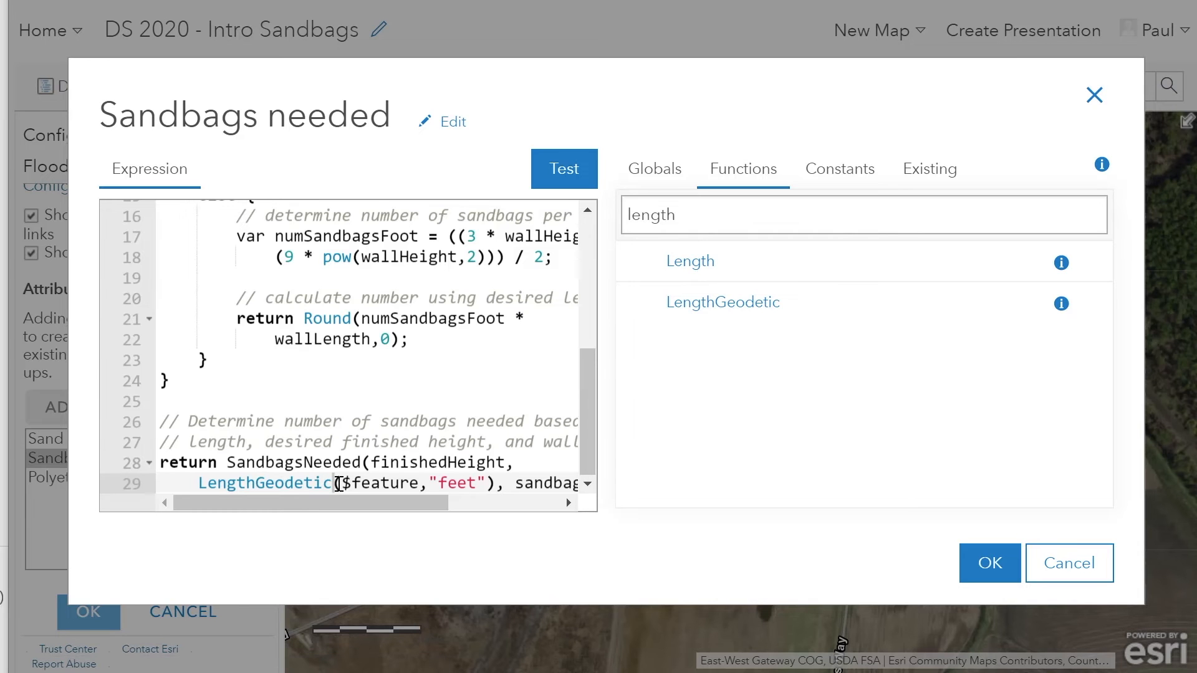
- Restore the planar Length function in the final return statement and test the expression again for comparison
{"action": "key", "text": "BackSpace"}
{"action": "key", "text": "BackSpace"}
{"action": "key", "text": "BackSpace"}
{"action": "key", "text": "BackSpace"}
{"action": "key", "text": "BackSpace"}
{"action": "key", "text": "BackSpace"}
{"action": "key", "text": "BackSpace"}
{"action": "key", "text": "BackSpace"}
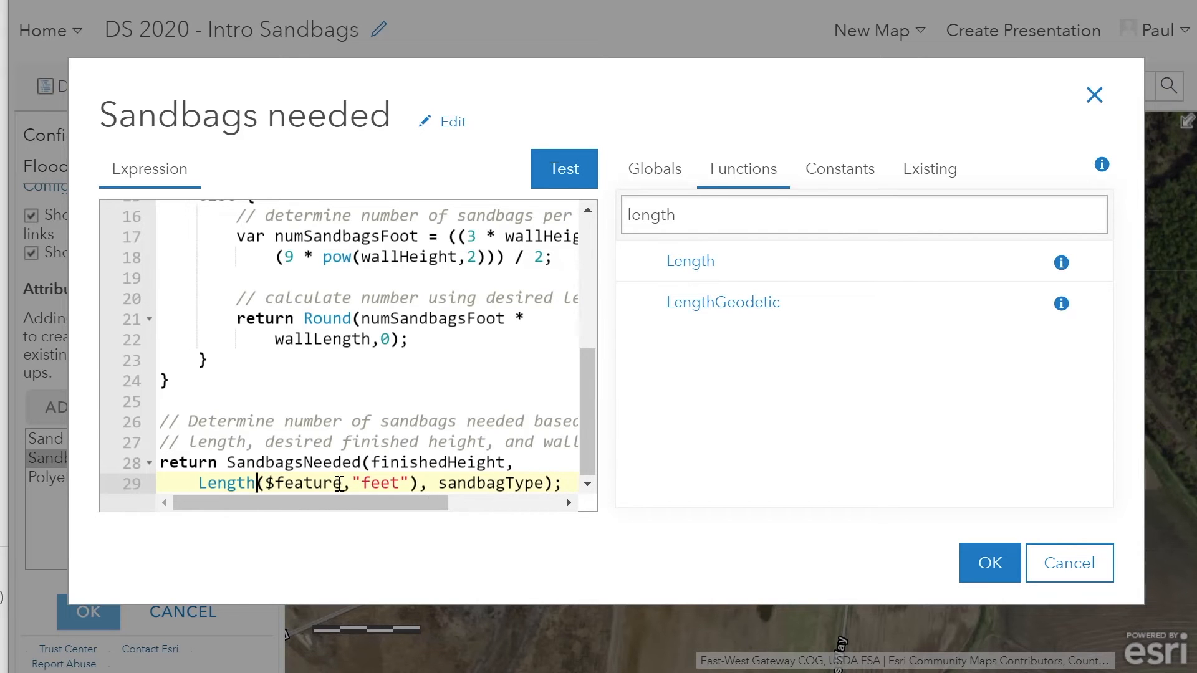
{"action": "left_click", "coordinate": [564, 167]}
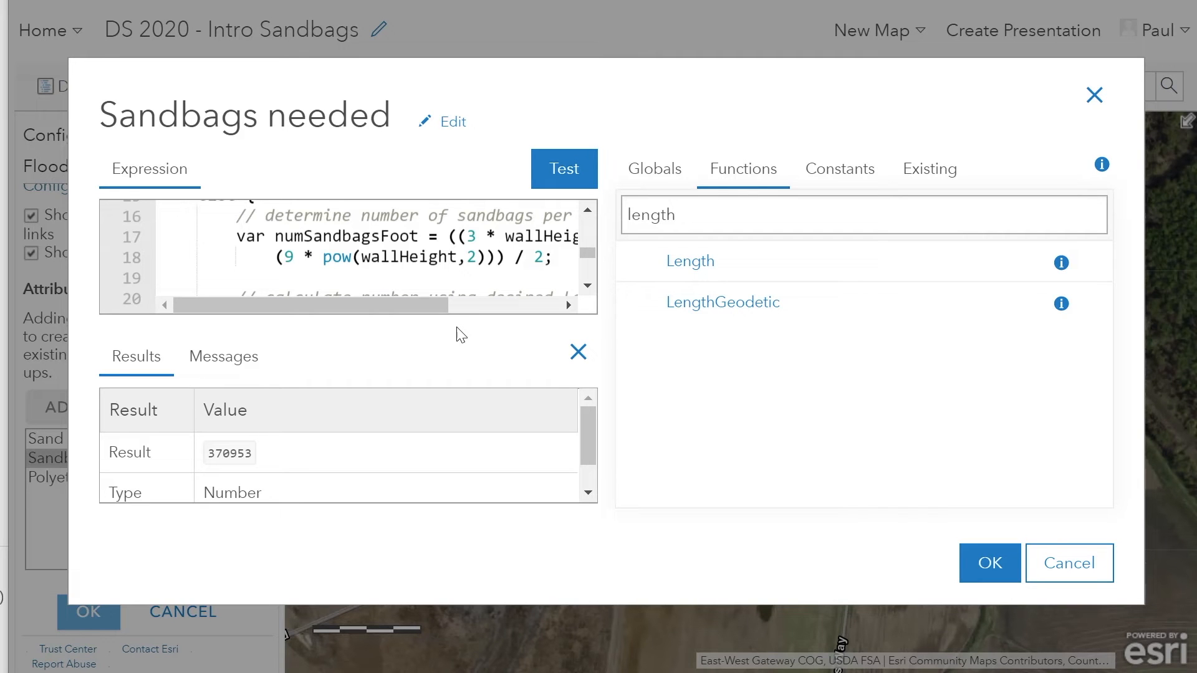
{"action": "left_click", "coordinate": [578, 352]}
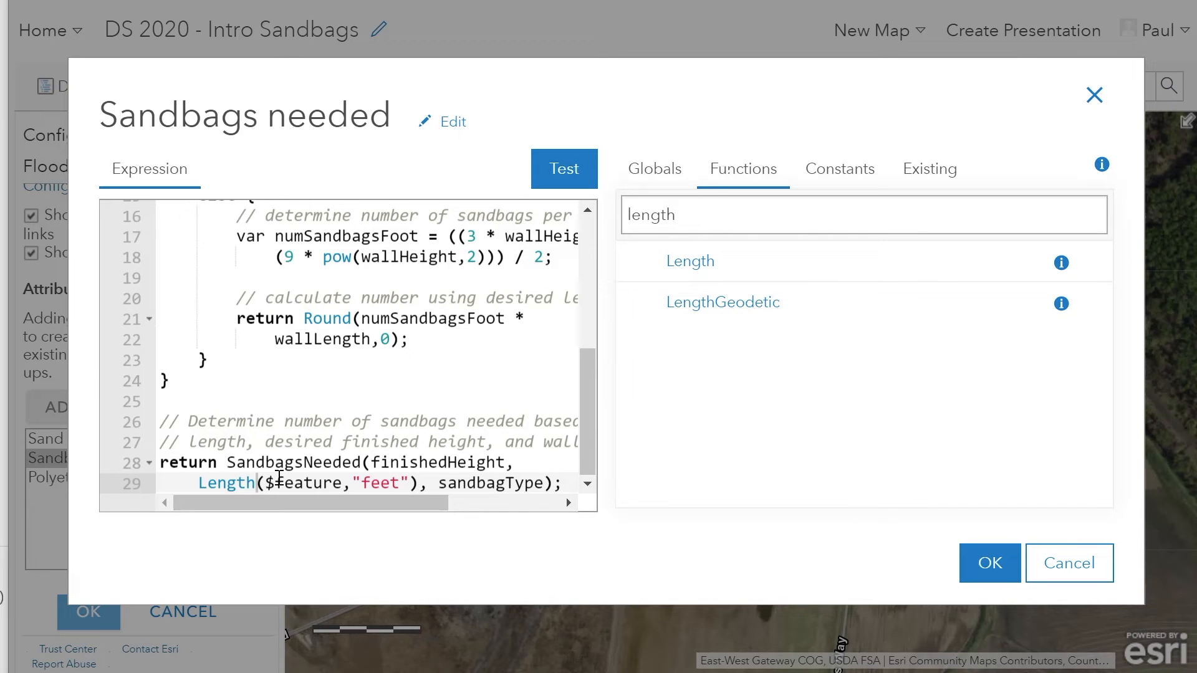
- Switch the return statement back to LengthGeodetic, then accept the expression and the Flood Control Planning pop-up configuration
{"action": "type", "text": "Geodetic"}
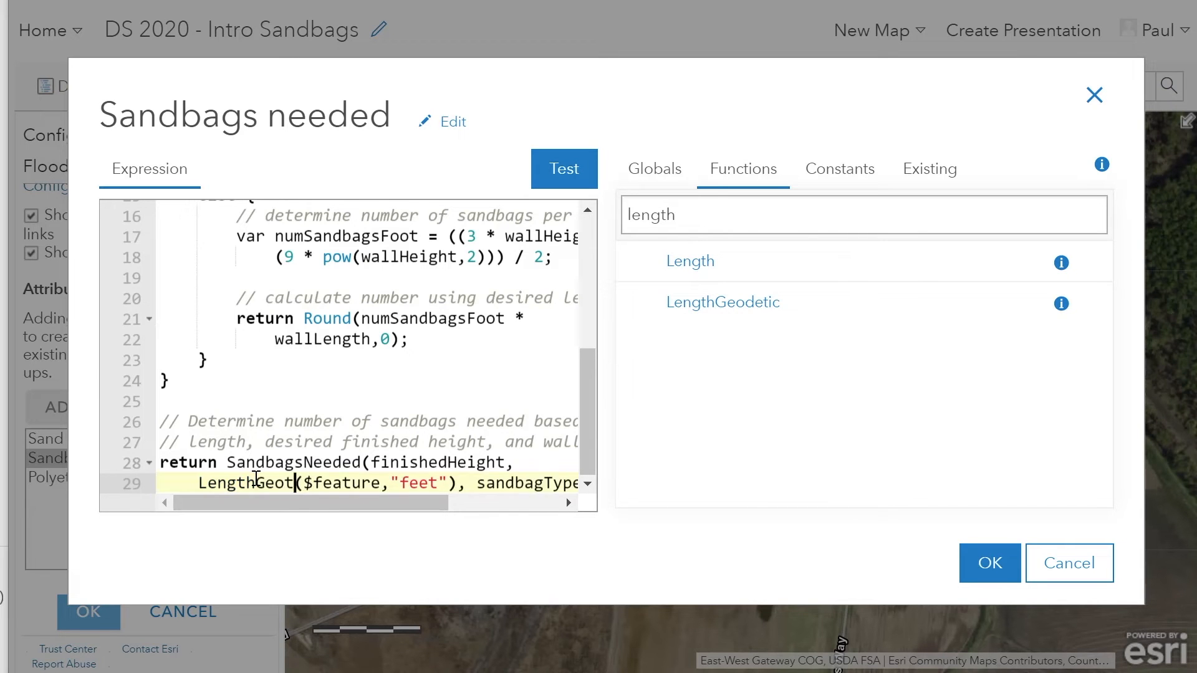
{"action": "left_click", "coordinate": [976, 563]}
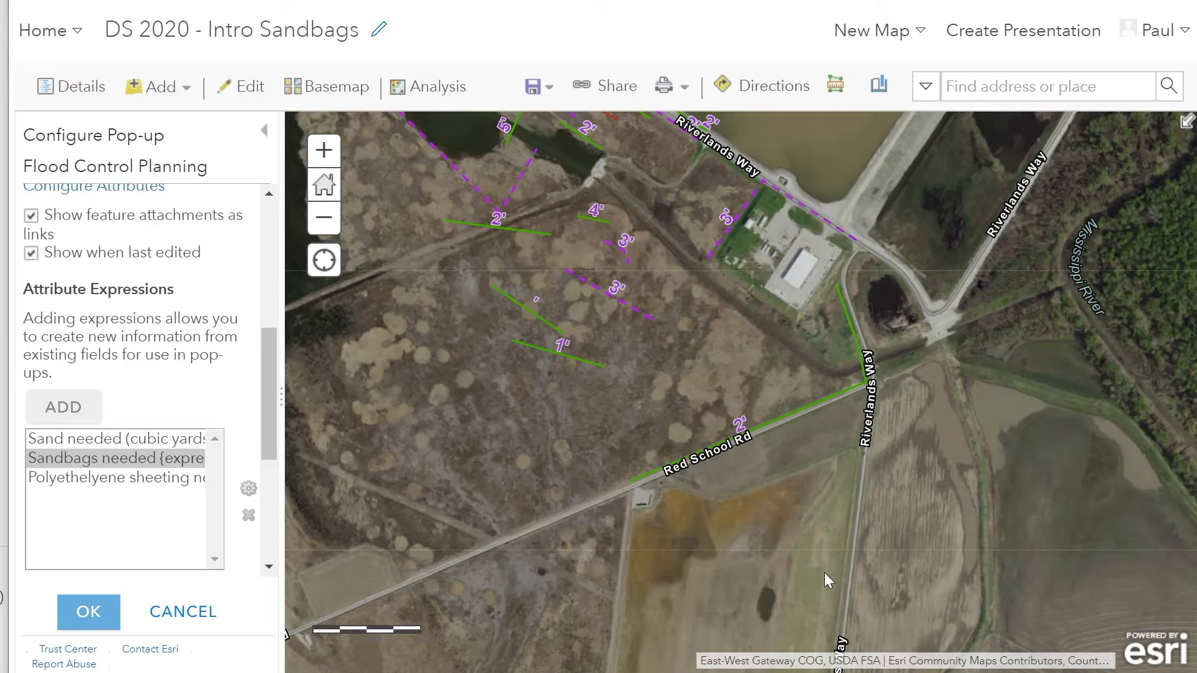
{"action": "left_click", "coordinate": [64, 612]}
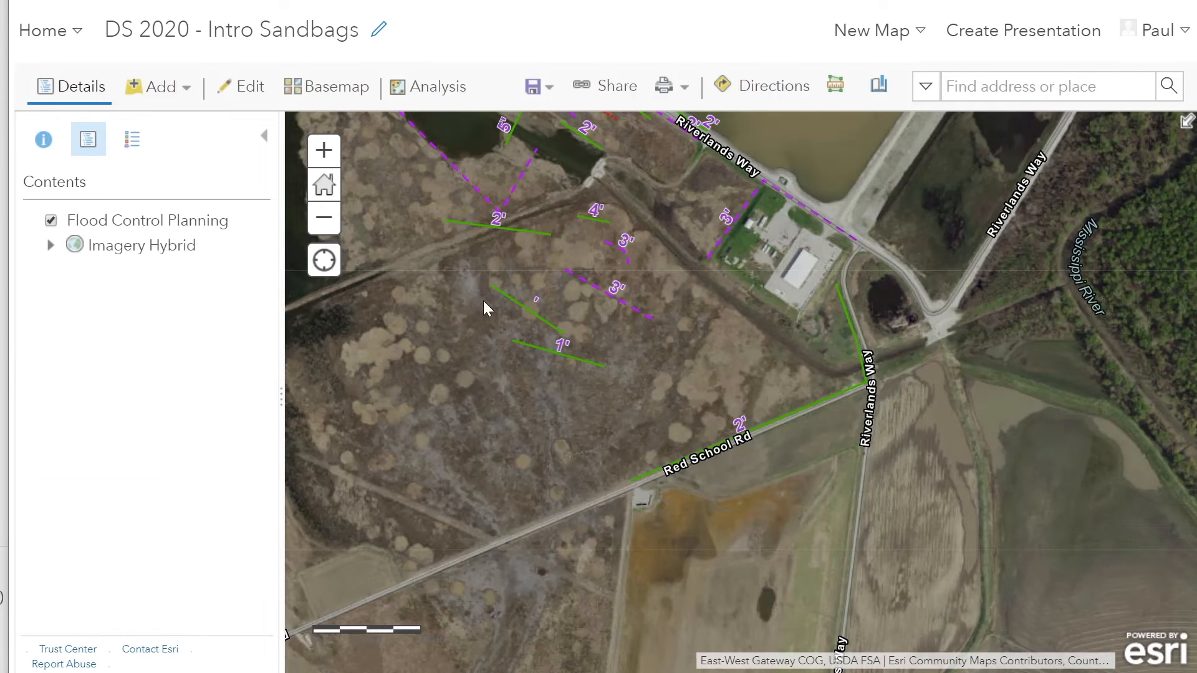
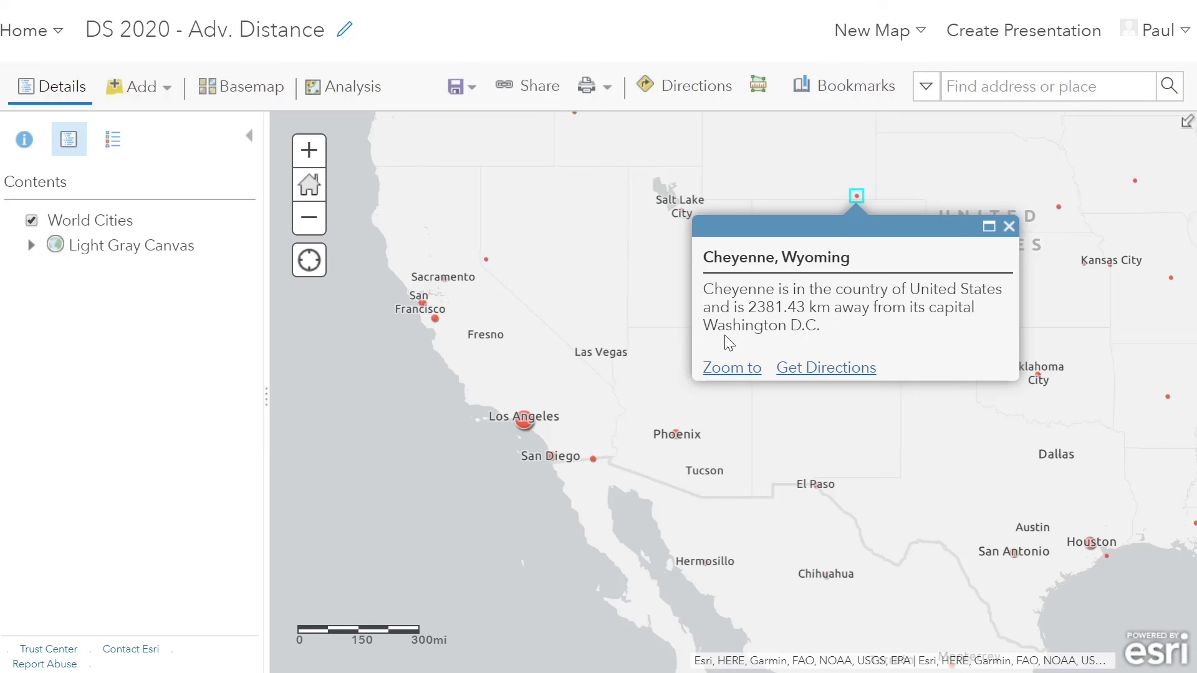
- Close the Cheyenne pop-up and open the pop-up configuration of the World Cities layer
{"action": "left_click", "coordinate": [1009, 227]}
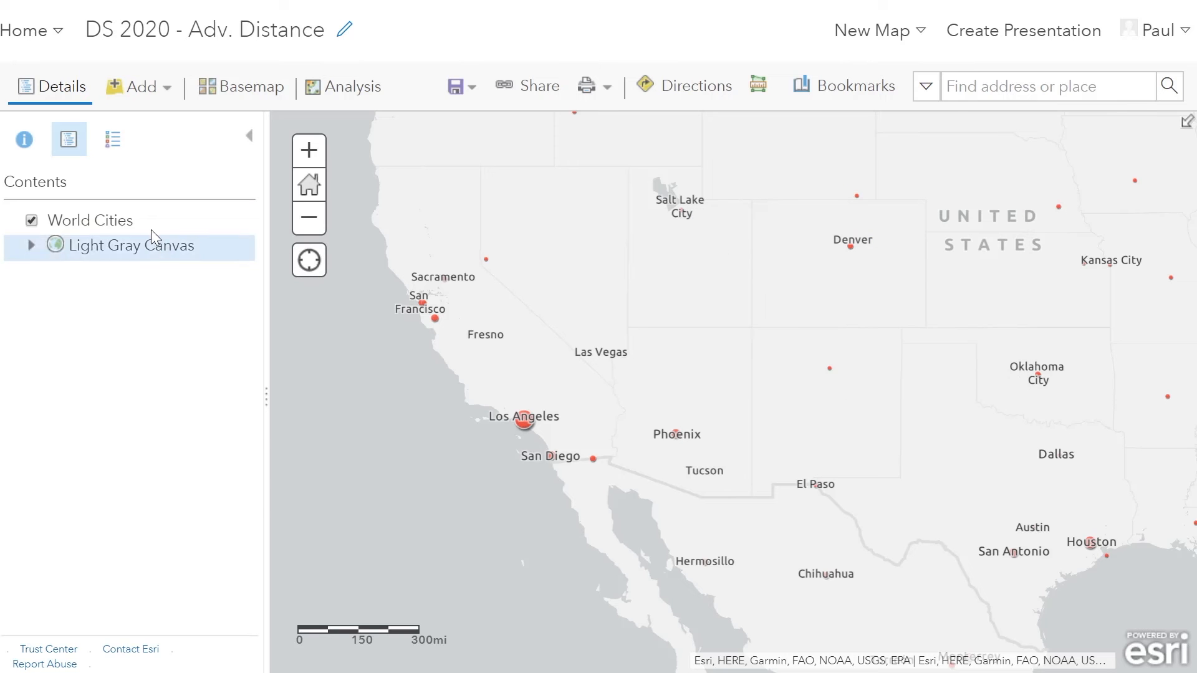
{"action": "mouse_move", "coordinate": [165, 234]}
{"action": "left_click", "coordinate": [222, 241]}
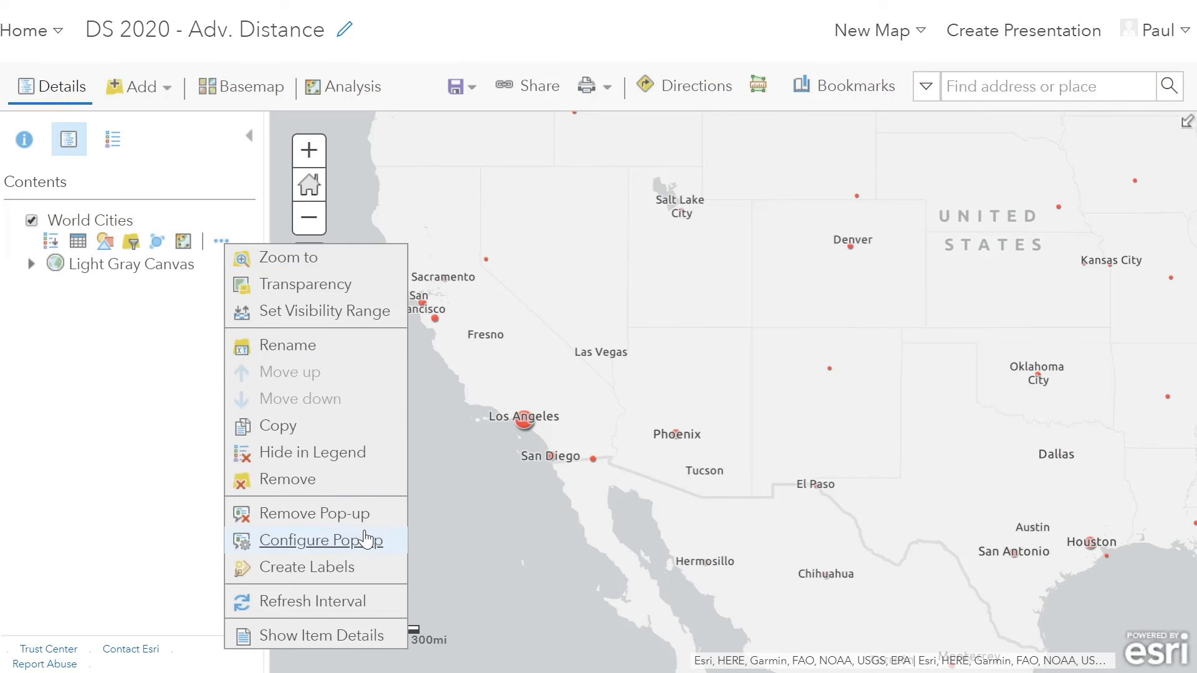
{"action": "left_click", "coordinate": [321, 540]}
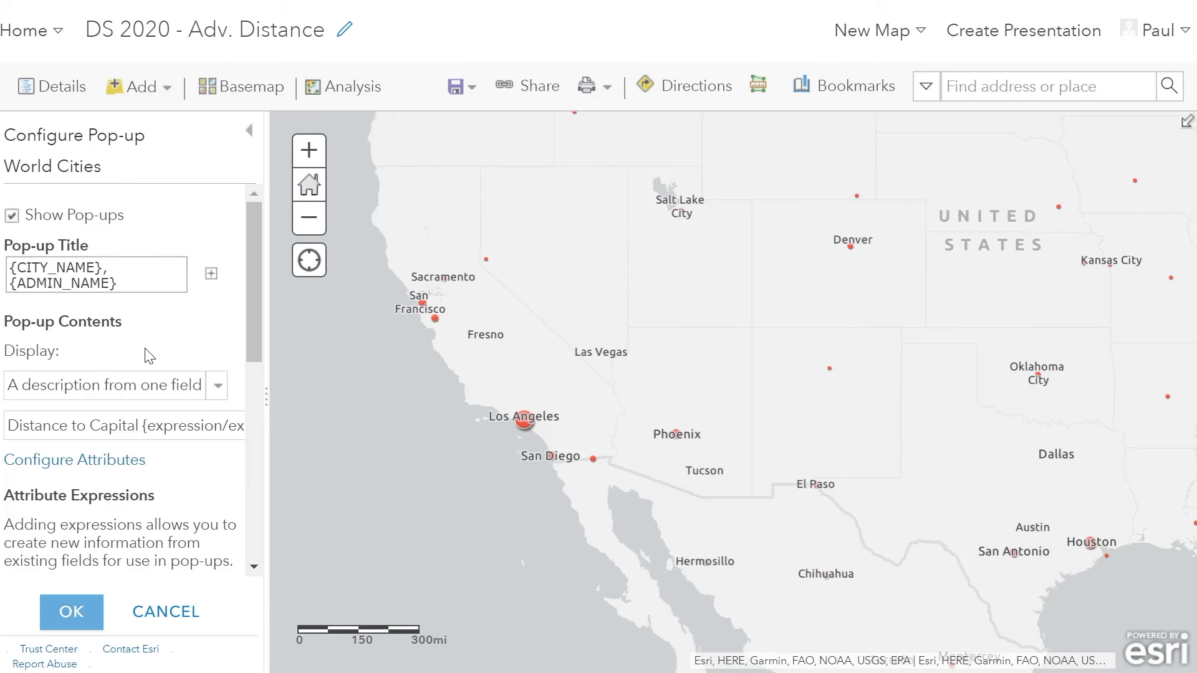
- Open the code of the Distance to Capital attribute expression
{"action": "scroll", "coordinate": [203, 369], "scroll_direction": "down", "scroll_amount": 2}
{"action": "scroll", "coordinate": [187, 380], "scroll_direction": "down", "scroll_amount": 4}
{"action": "scroll", "coordinate": [179, 393], "scroll_direction": "up", "scroll_amount": 4}
{"action": "scroll", "coordinate": [126, 454], "scroll_direction": "down", "scroll_amount": 2}
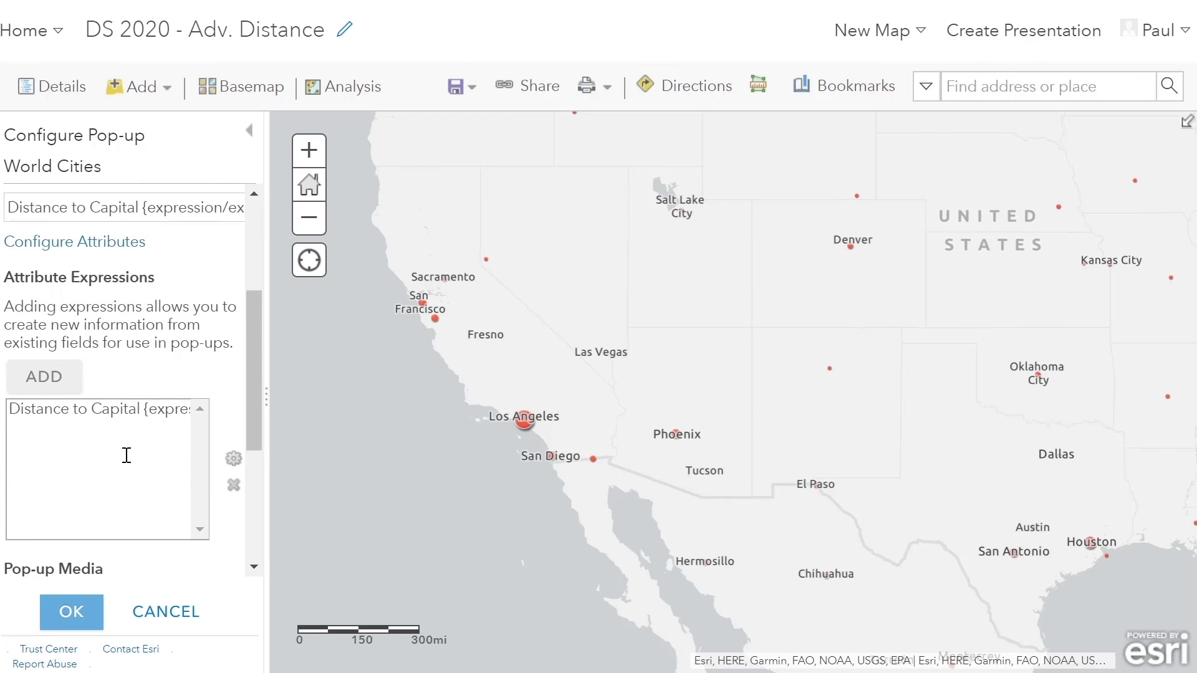
{"action": "left_click", "coordinate": [127, 412]}
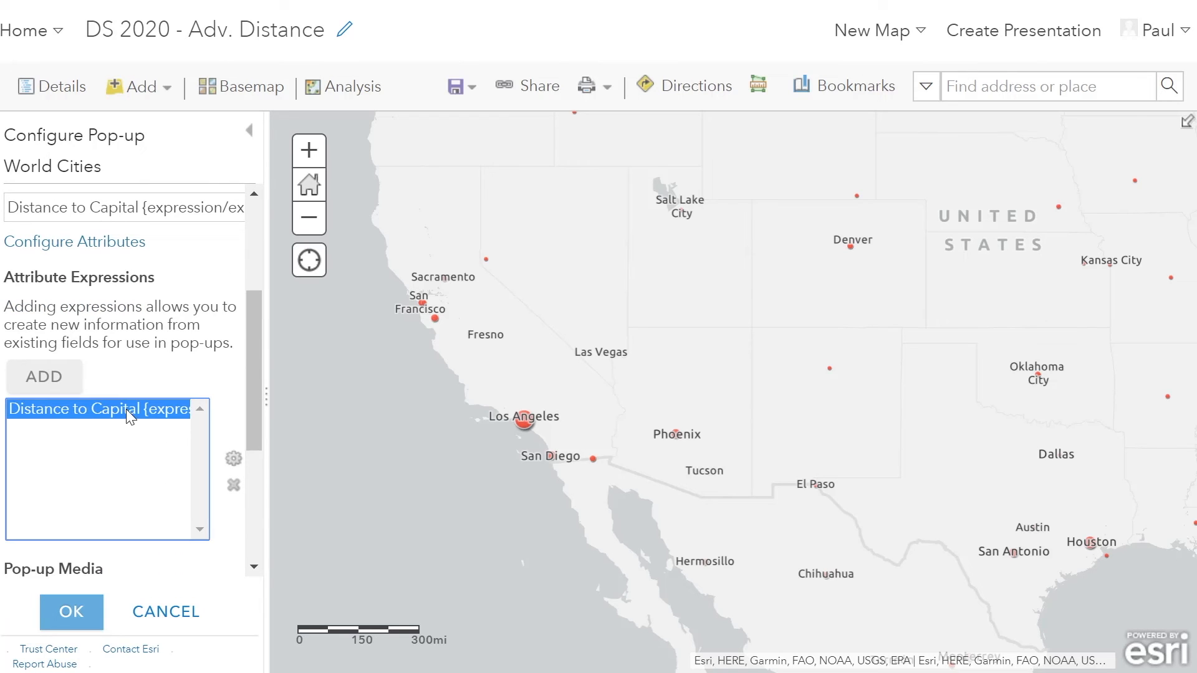
{"action": "left_click", "coordinate": [234, 461]}
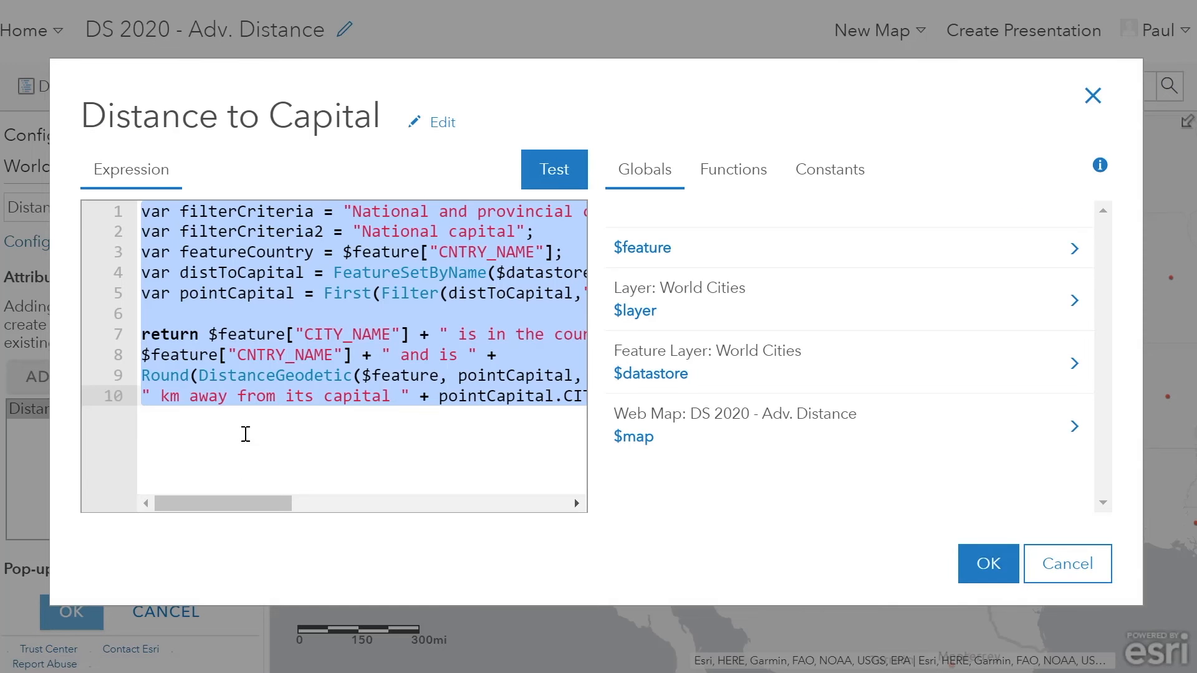
- Examine the full values of the filterCriteria and filterCriteria2 variables in the first two lines of the expression
{"action": "left_click", "coordinate": [260, 278]}
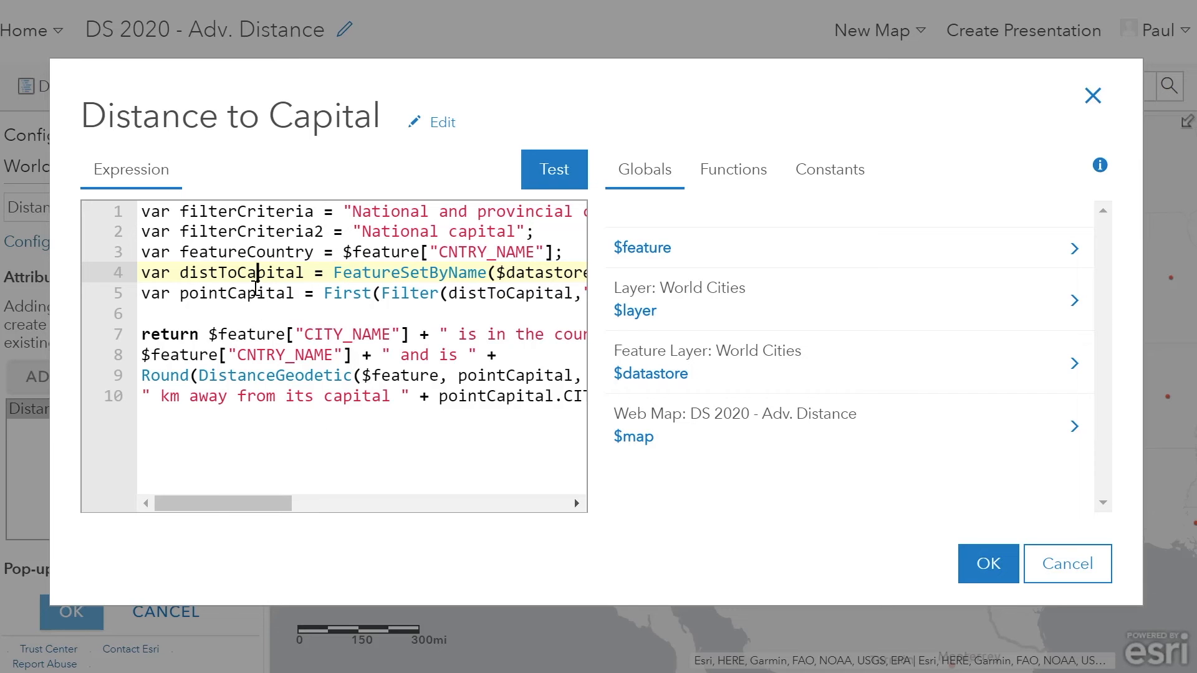
{"action": "left_click_drag", "start_coordinate": [213, 498], "coordinate": [258, 501]}
{"action": "left_click", "coordinate": [232, 210]}
{"action": "left_click", "coordinate": [226, 231]}
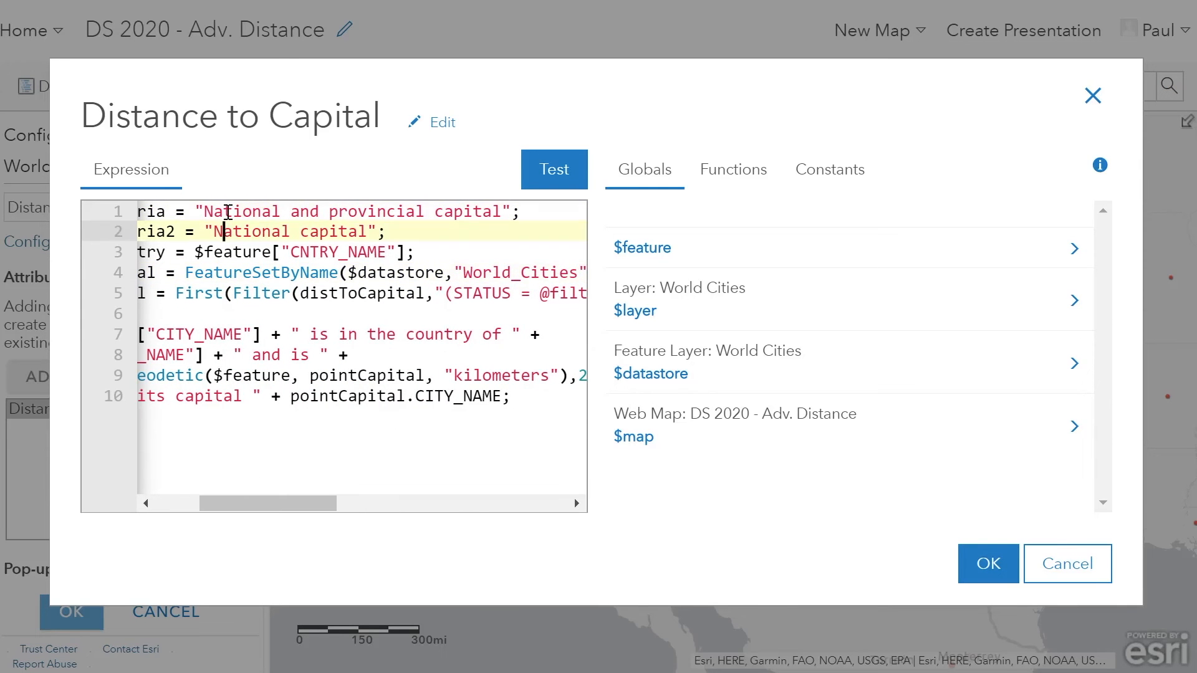
{"action": "left_click", "coordinate": [228, 212]}
{"action": "left_click_drag", "start_coordinate": [232, 506], "coordinate": [187, 508]}
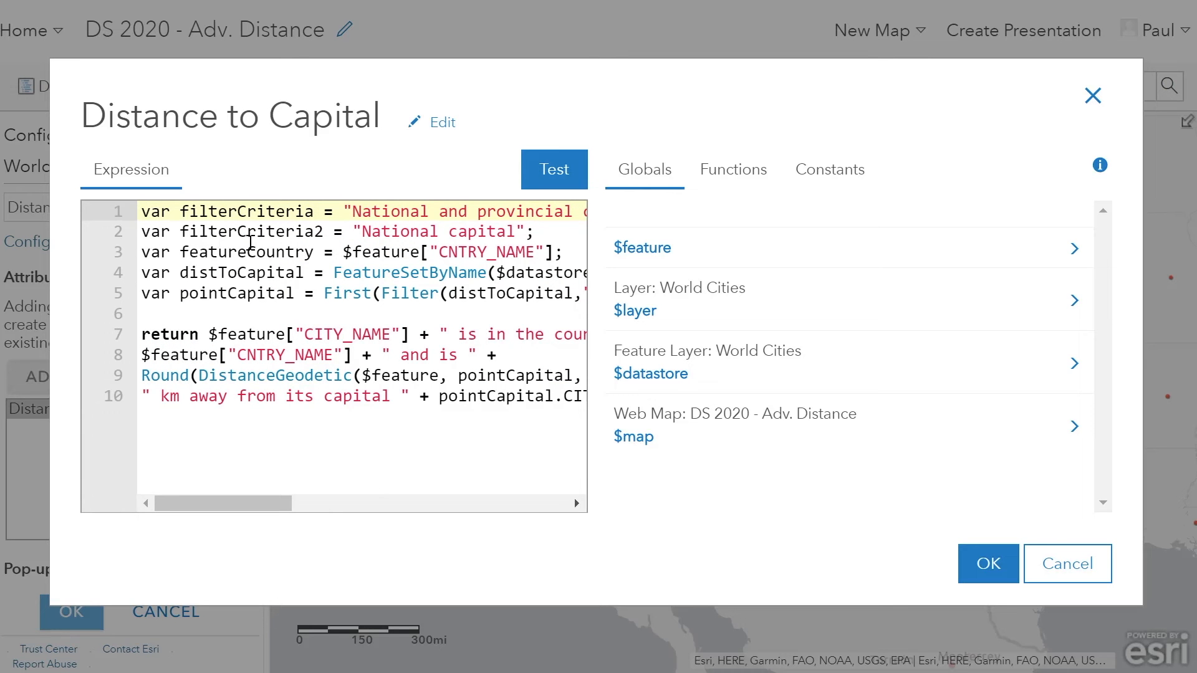
- Examine the featureCountry variable and the FeatureSetByName call that defines distToCapital in lines 3 and 4
{"action": "left_click_drag", "start_coordinate": [181, 253], "coordinate": [559, 257]}
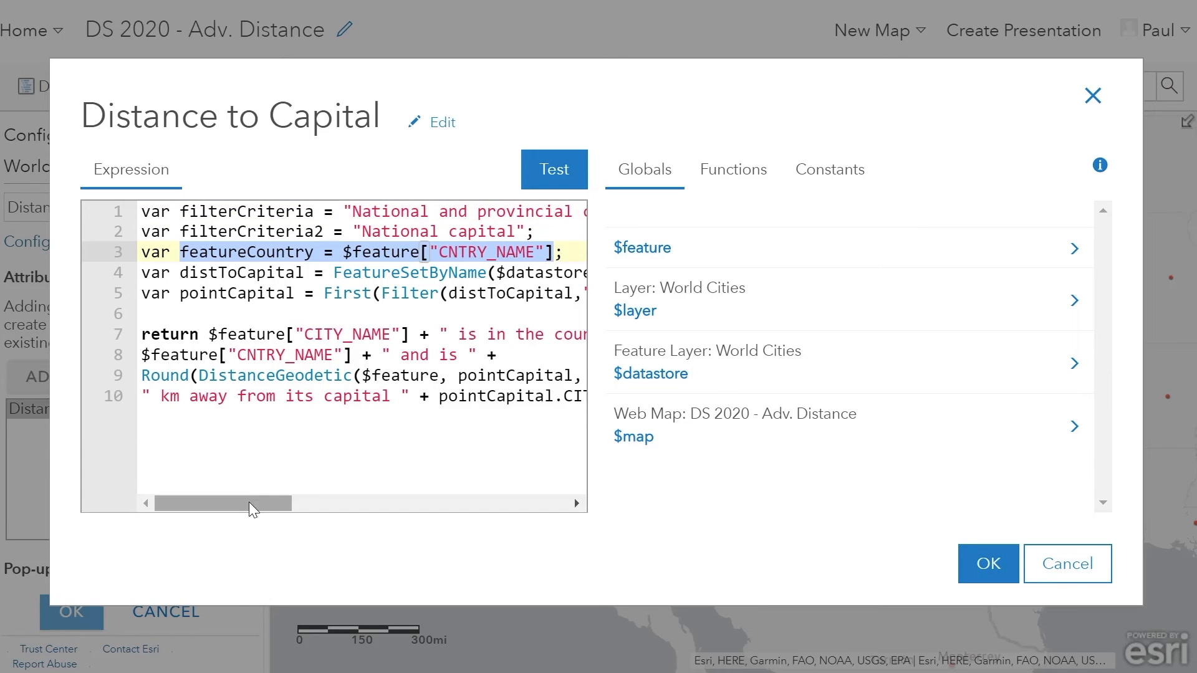
{"action": "left_click", "coordinate": [361, 274]}
{"action": "left_click_drag", "start_coordinate": [270, 506], "coordinate": [310, 480]}
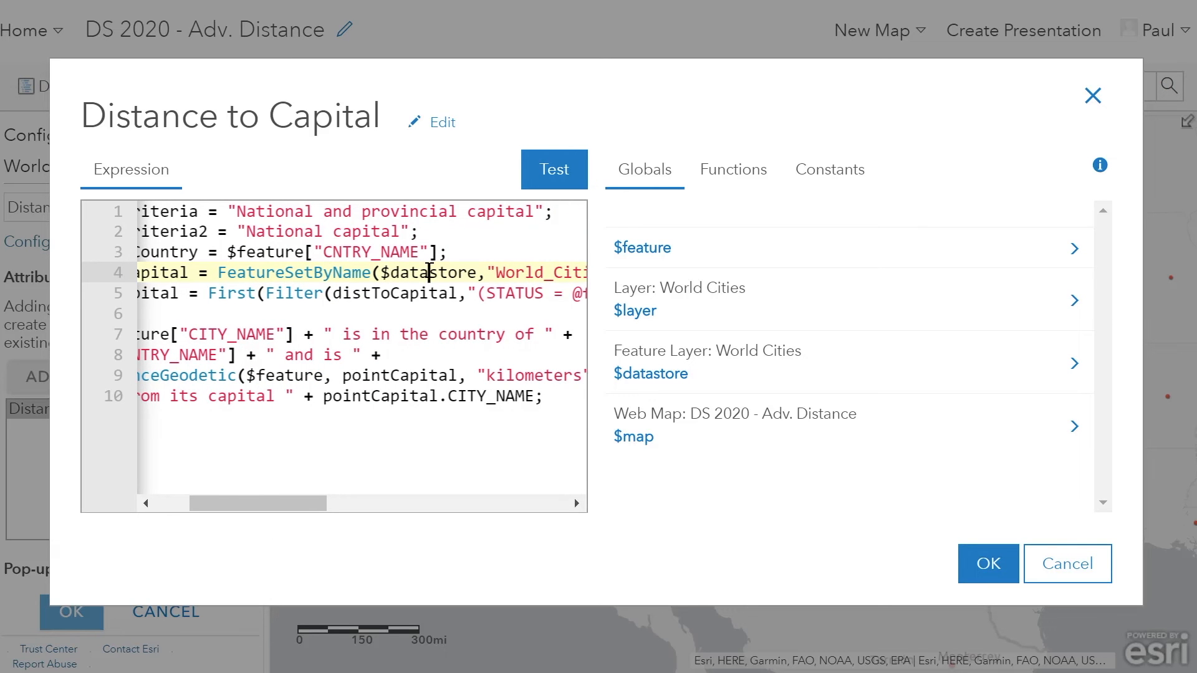
{"action": "left_click_drag", "start_coordinate": [308, 506], "coordinate": [273, 502]}
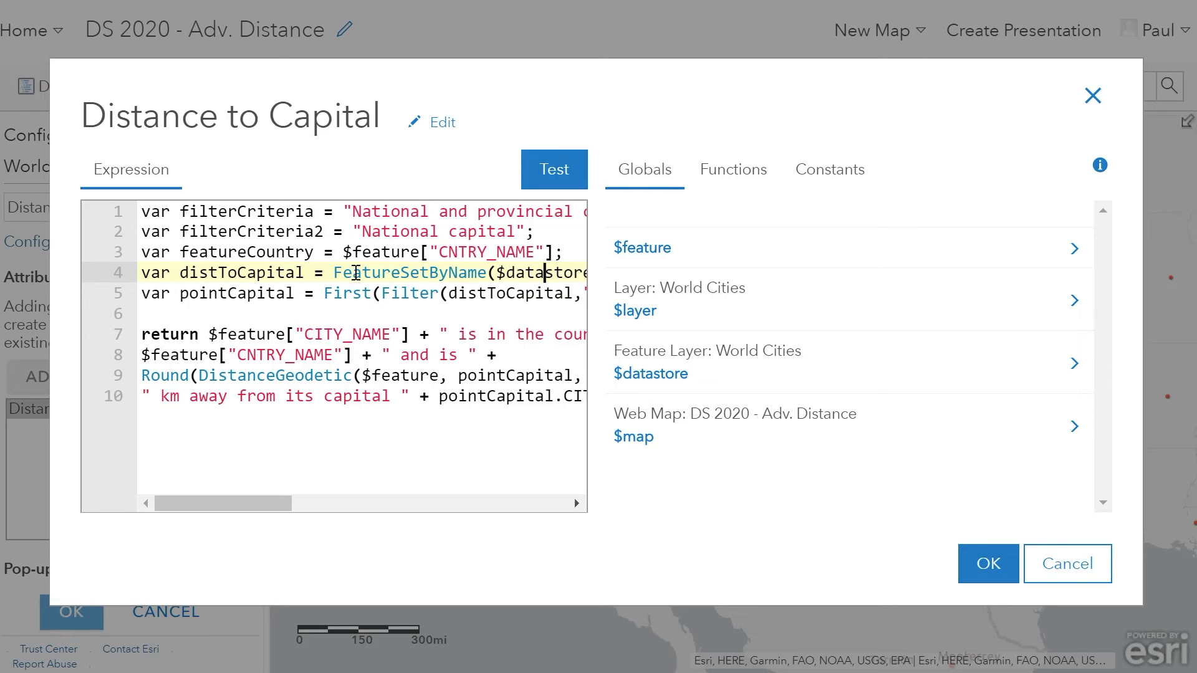
- Read through the full pointCapital definition on line 5, covering its First and Filter functions and the complete STATUS and CNTRY_NAME filter clause
{"action": "left_click", "coordinate": [250, 293]}
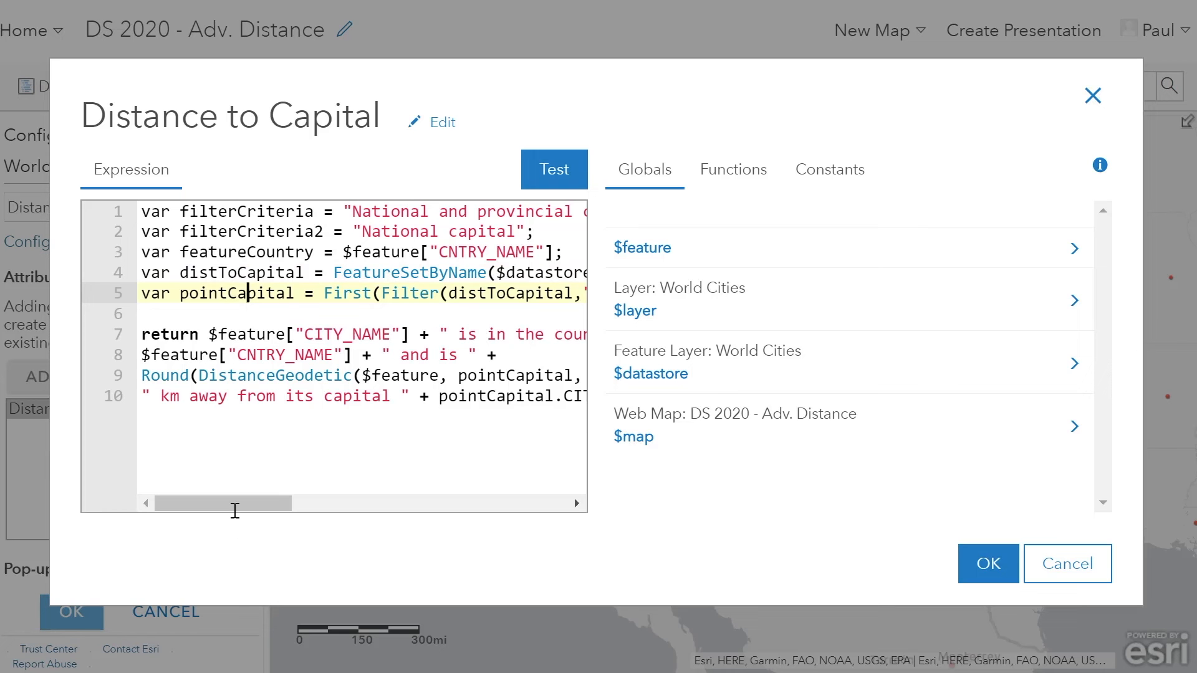
{"action": "left_click_drag", "start_coordinate": [235, 511], "coordinate": [277, 515]}
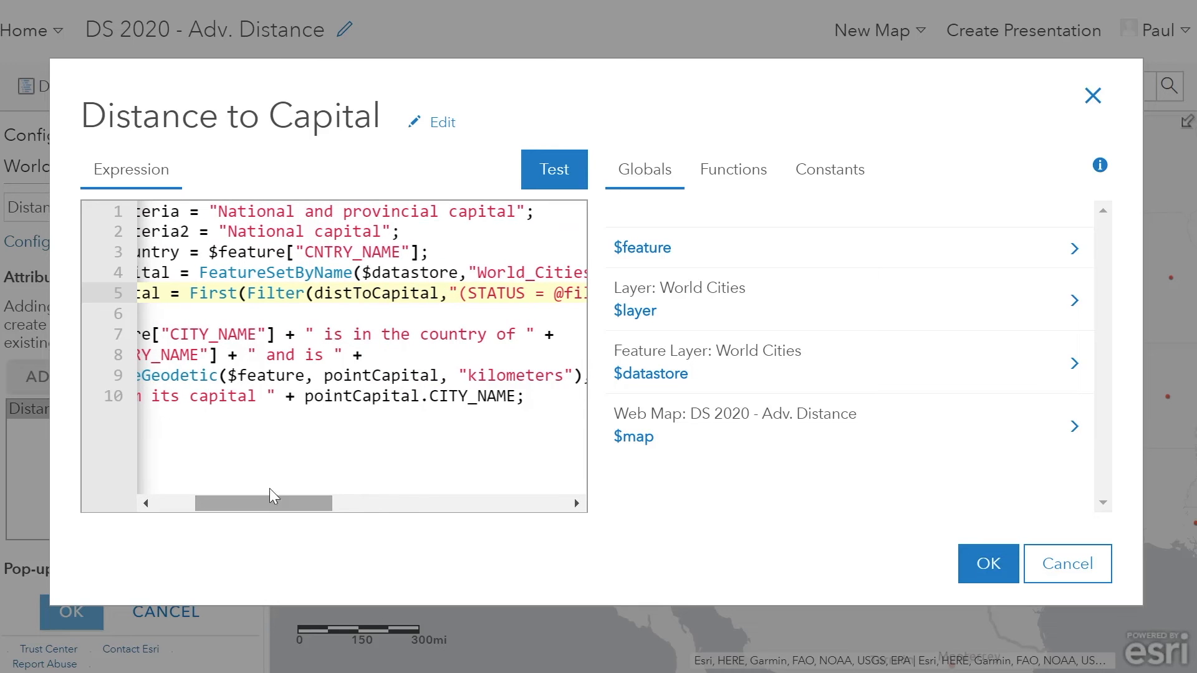
{"action": "left_click_drag", "start_coordinate": [271, 495], "coordinate": [249, 514]}
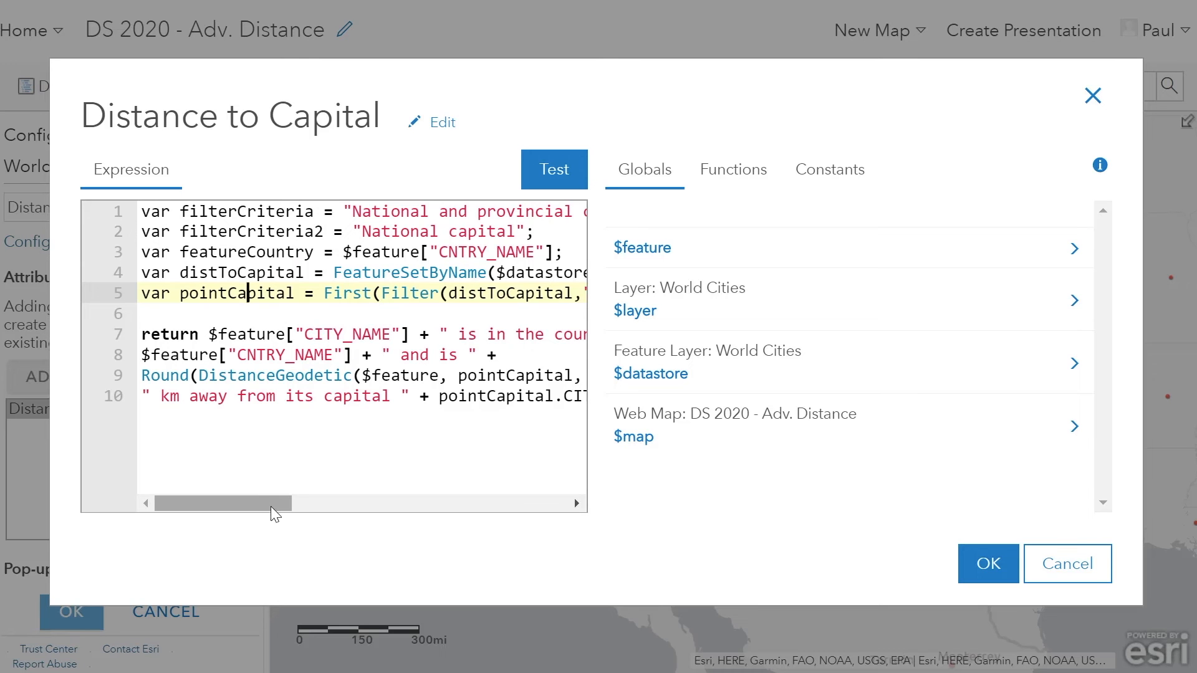
{"action": "left_click_drag", "start_coordinate": [316, 509], "coordinate": [439, 507]}
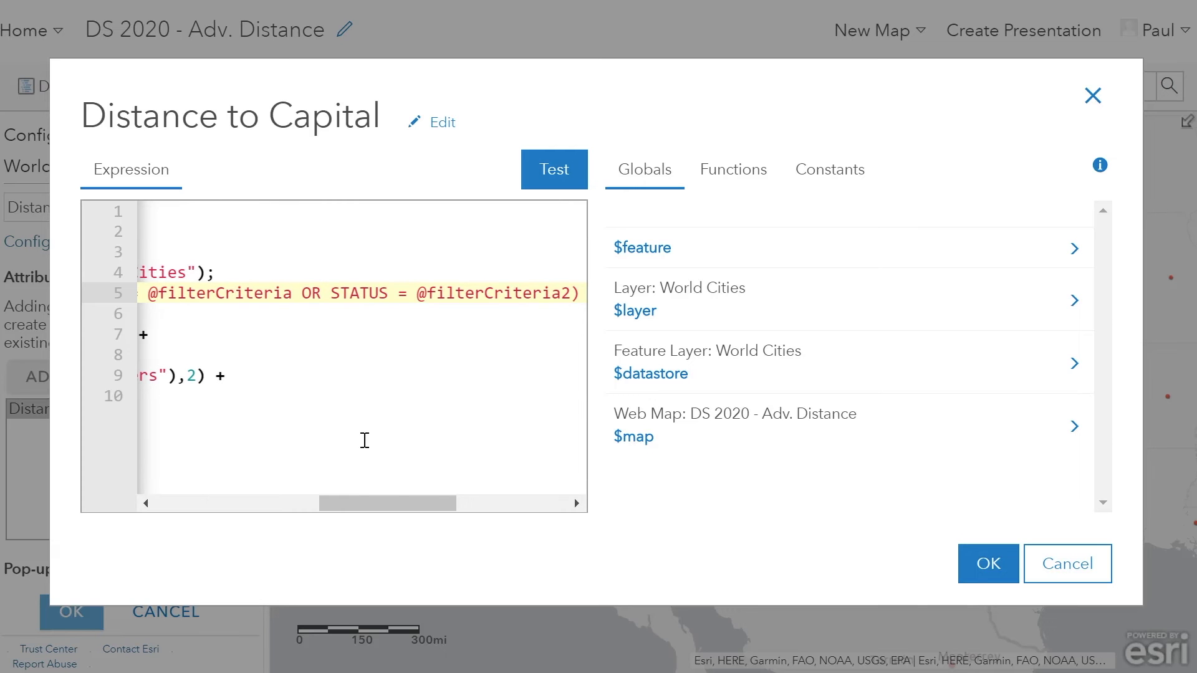
{"action": "left_click_drag", "start_coordinate": [397, 501], "coordinate": [514, 503]}
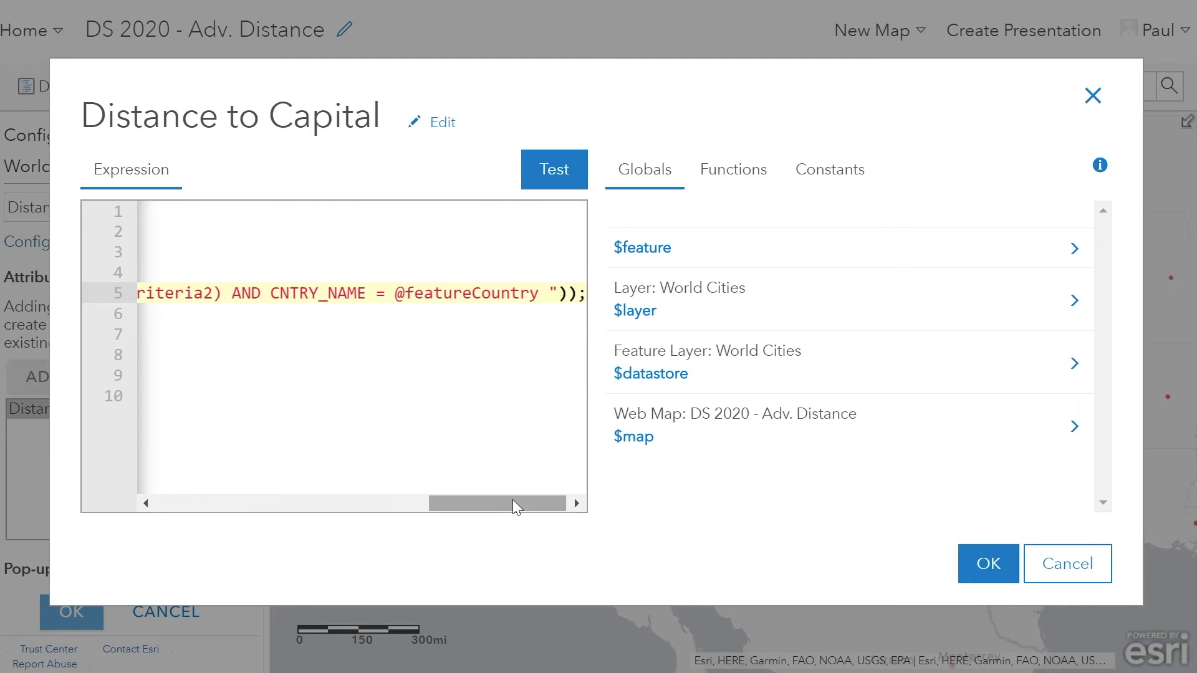
{"action": "left_click_drag", "start_coordinate": [512, 505], "coordinate": [193, 489]}
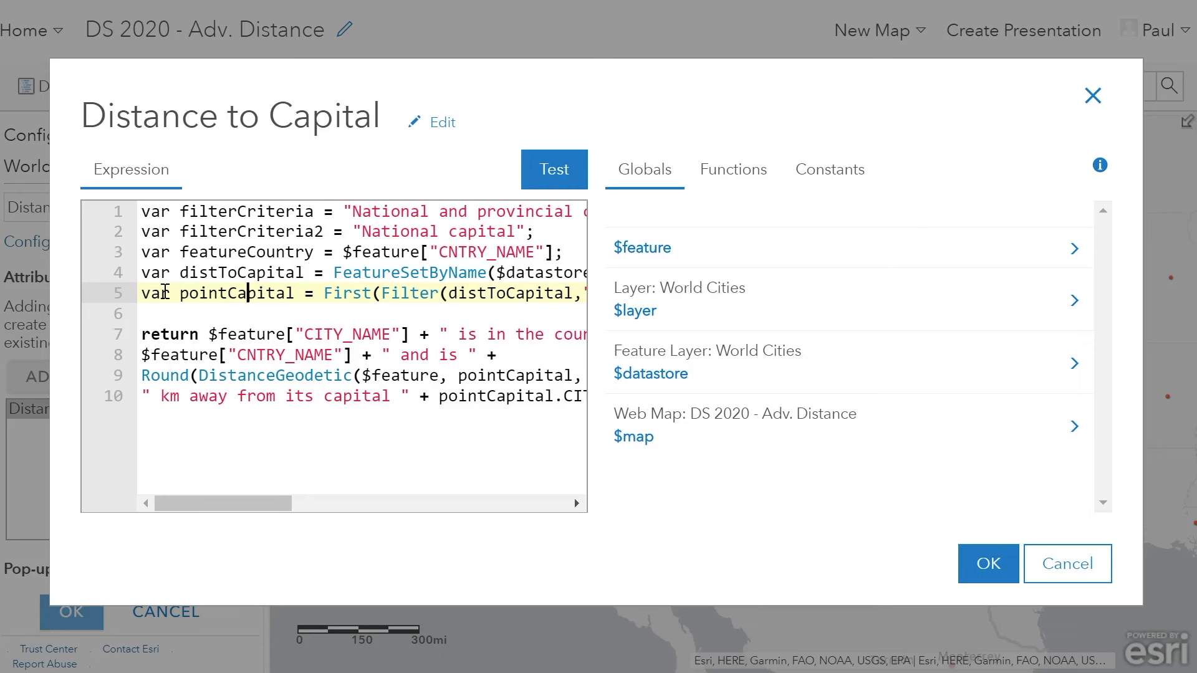
{"action": "left_click", "coordinate": [350, 272]}
{"action": "left_click", "coordinate": [355, 294]}
- Examine the return statement, from the CITY_NAME and CNTRY_NAME fields to the arguments of the rounded DistanceGeodetic call
{"action": "left_click_drag", "start_coordinate": [217, 335], "coordinate": [413, 339]}
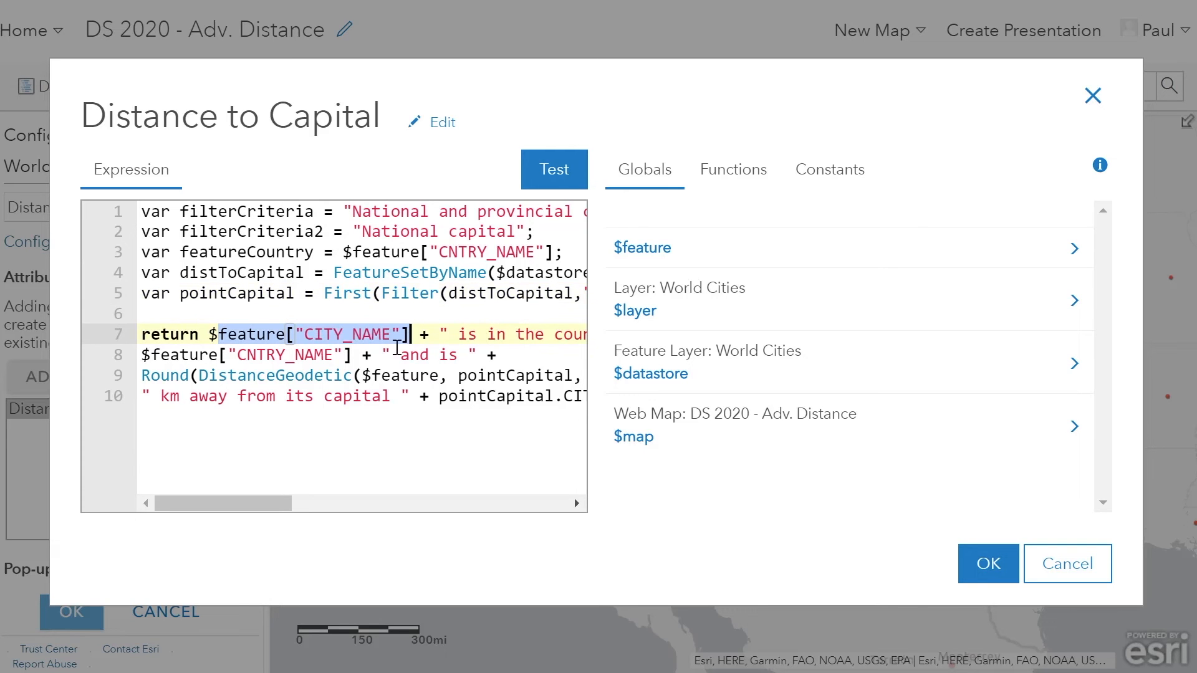
{"action": "left_click_drag", "start_coordinate": [233, 507], "coordinate": [155, 508]}
{"action": "left_click", "coordinate": [185, 356]}
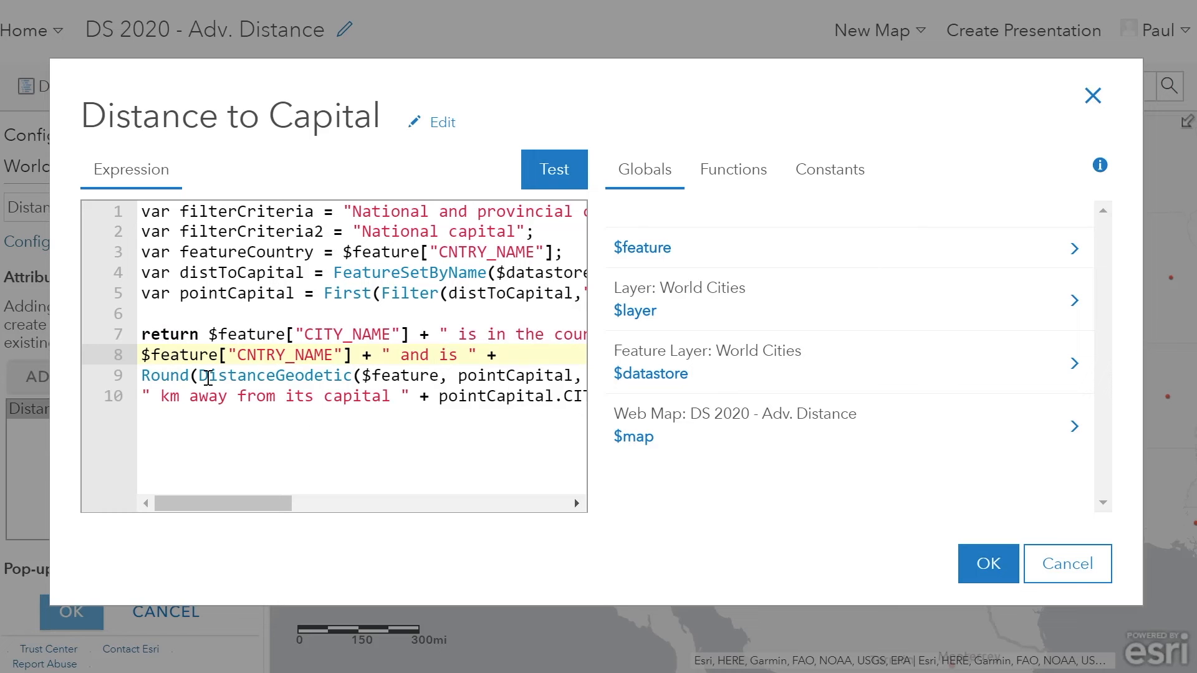
{"action": "left_click", "coordinate": [210, 376]}
{"action": "left_click_drag", "start_coordinate": [211, 377], "coordinate": [430, 377]}
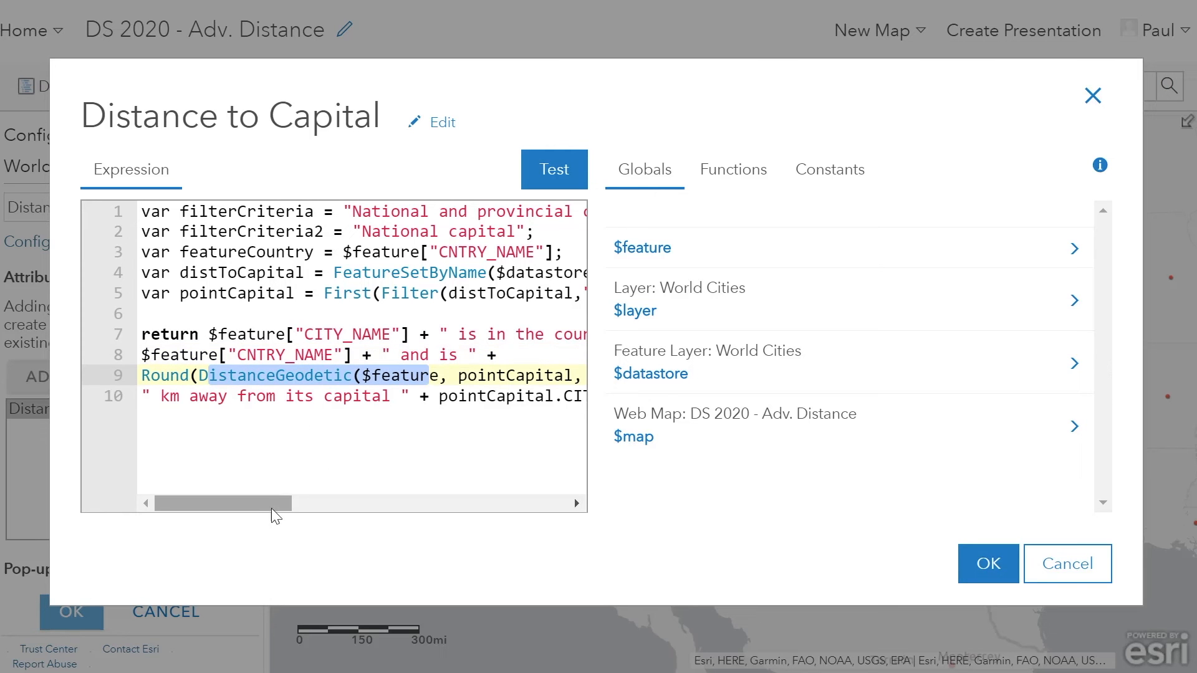
{"action": "left_click_drag", "start_coordinate": [252, 506], "coordinate": [305, 505]}
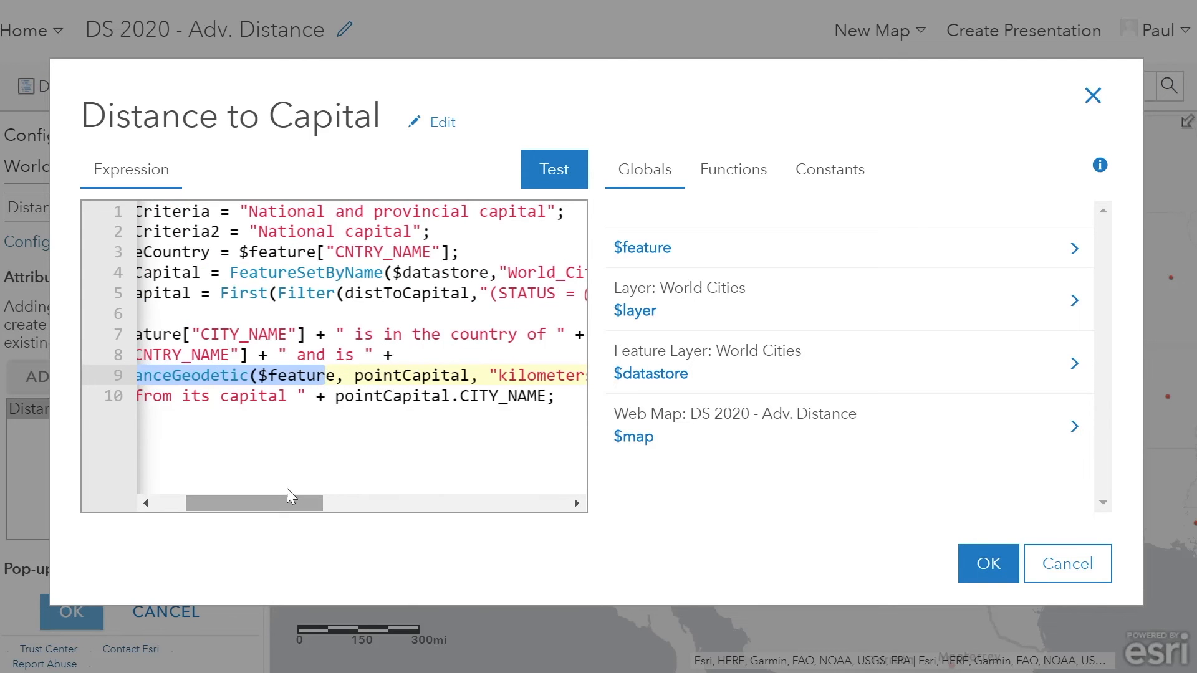
{"action": "left_click", "coordinate": [375, 377]}
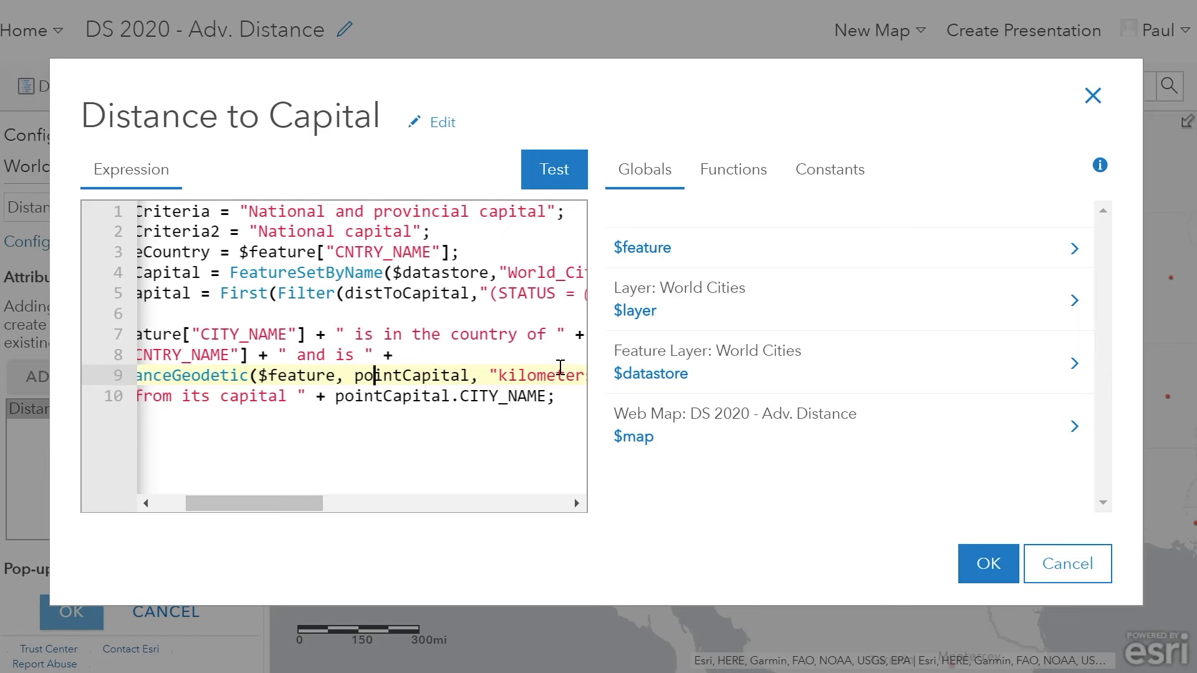
{"action": "left_click_drag", "start_coordinate": [322, 497], "coordinate": [376, 401]}
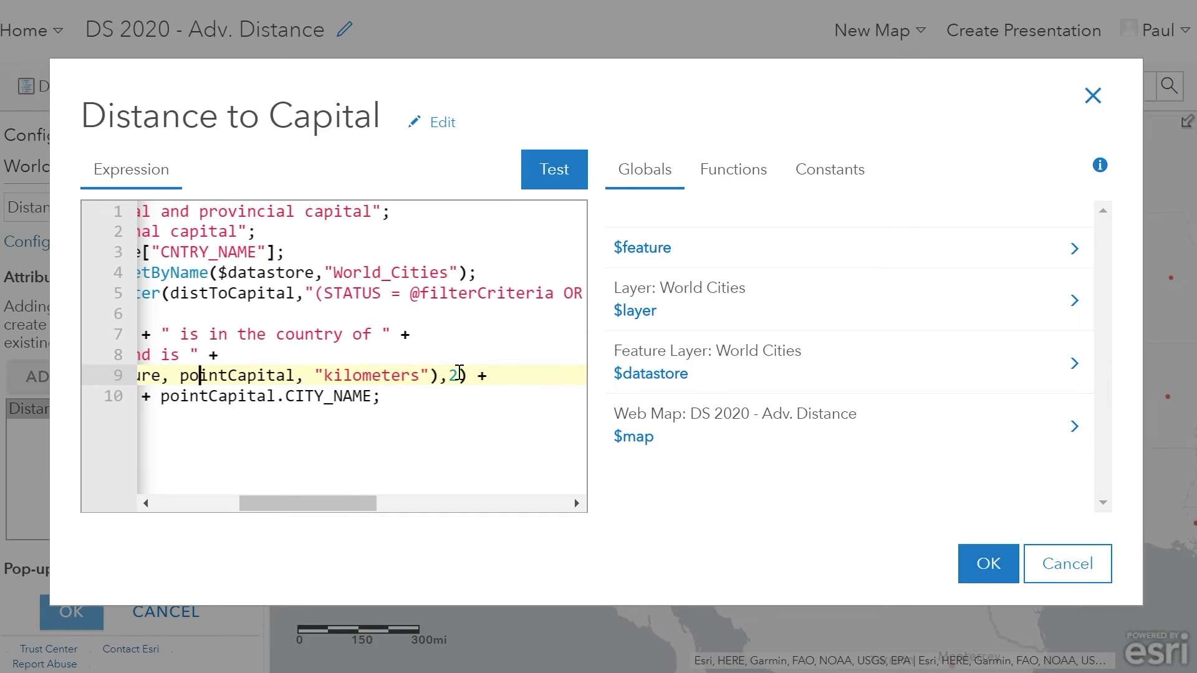
- Test the Distance to Capital expression, then accept it and the World Cities pop-up configuration
{"action": "left_click_drag", "start_coordinate": [307, 503], "coordinate": [224, 502]}
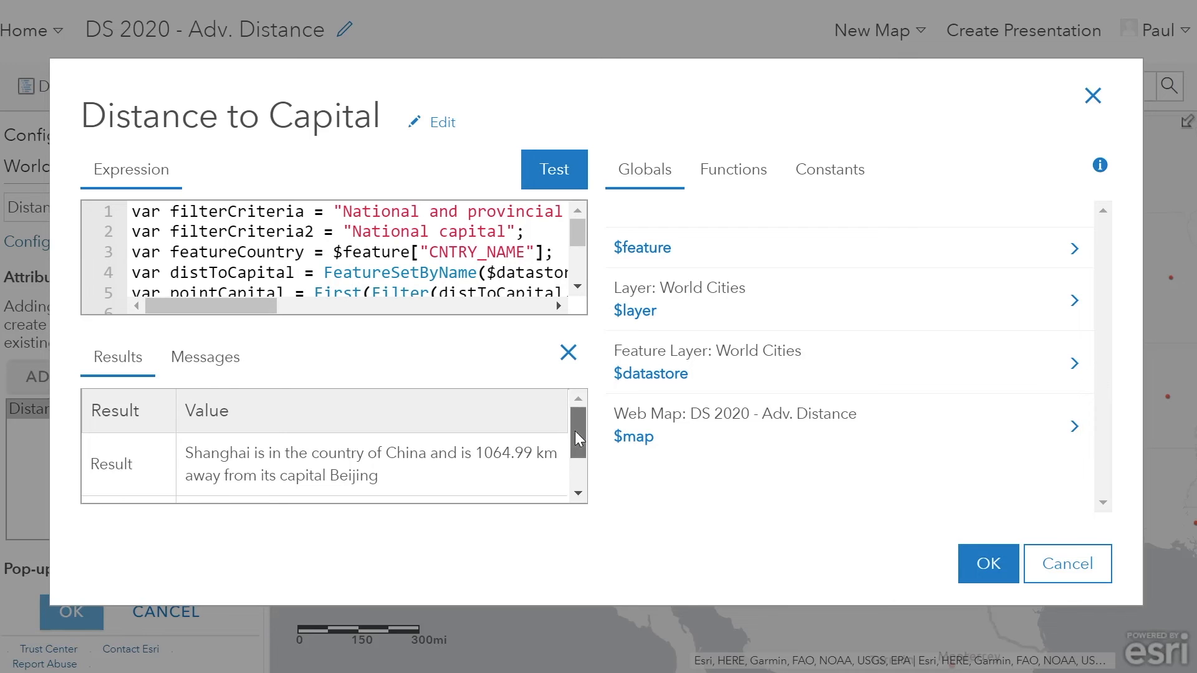
{"action": "scroll", "coordinate": [574, 431], "scroll_direction": "down", "scroll_amount": 1}
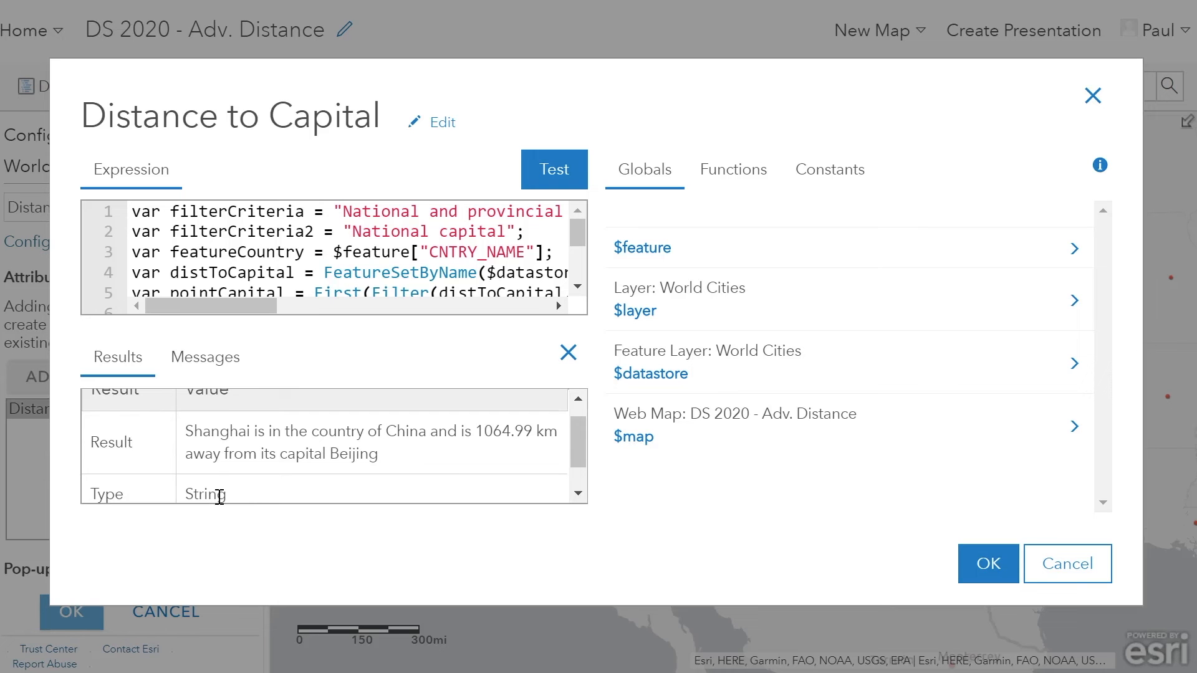
{"action": "left_click", "coordinate": [970, 575]}
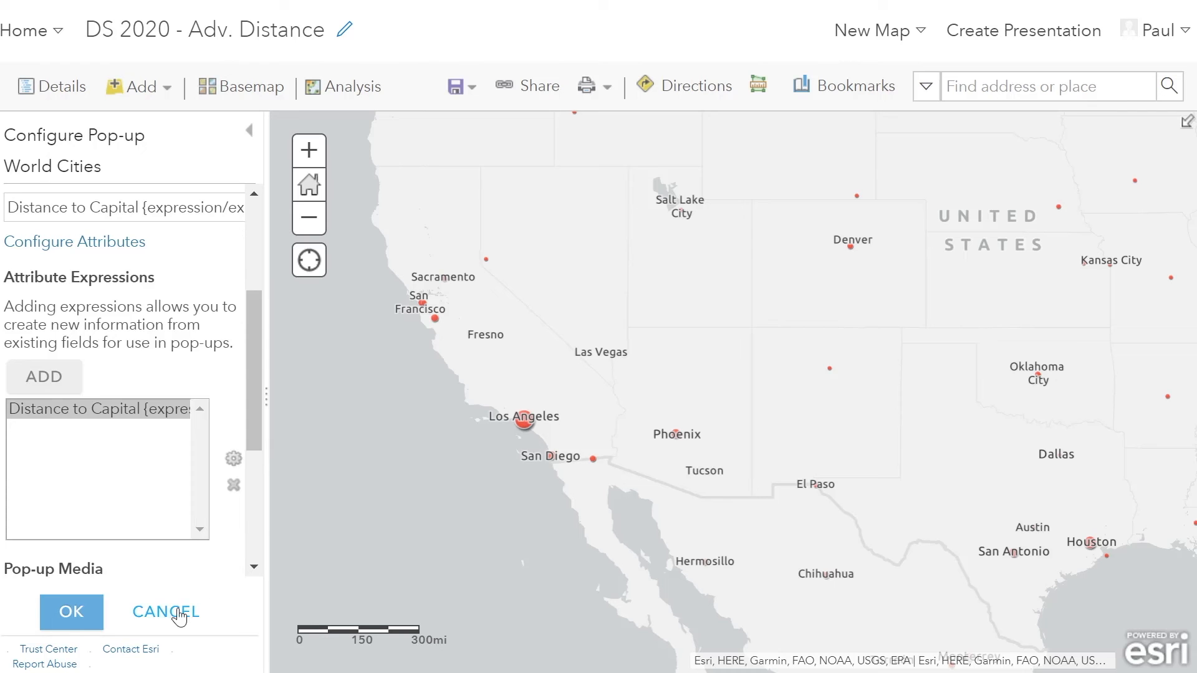
{"action": "left_click", "coordinate": [62, 618]}
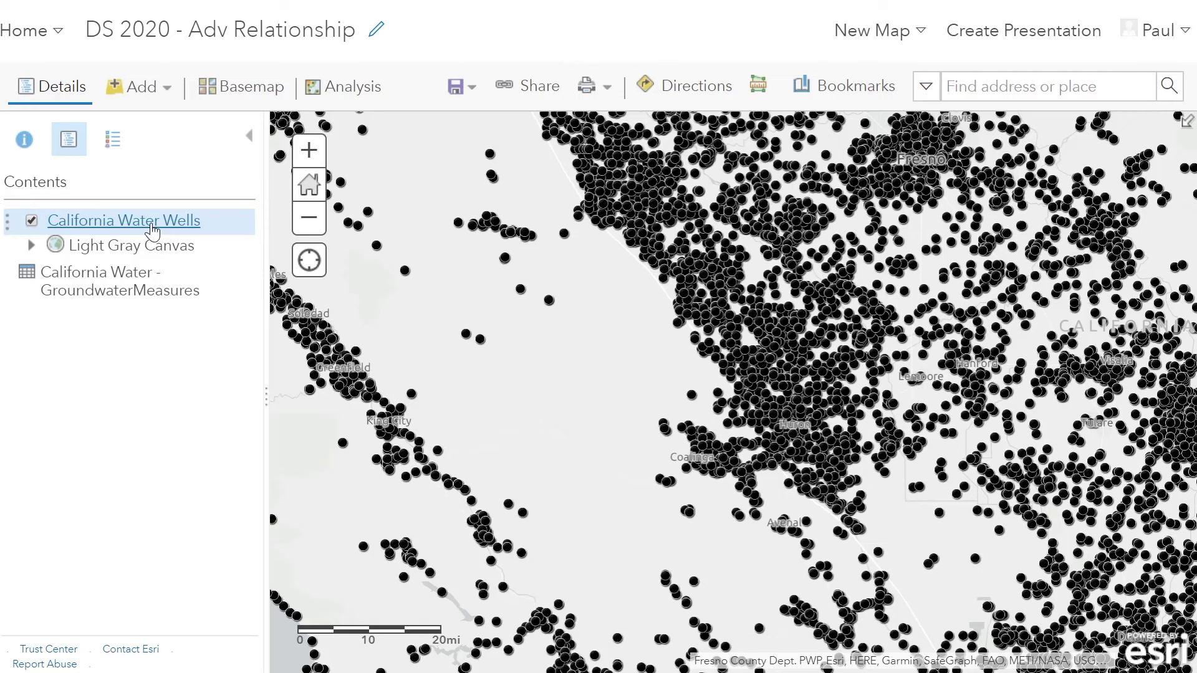
- Open the pop-up configuration of the California Water Wells layer and the code of its Custom attribute expression
{"action": "left_click", "coordinate": [219, 242]}
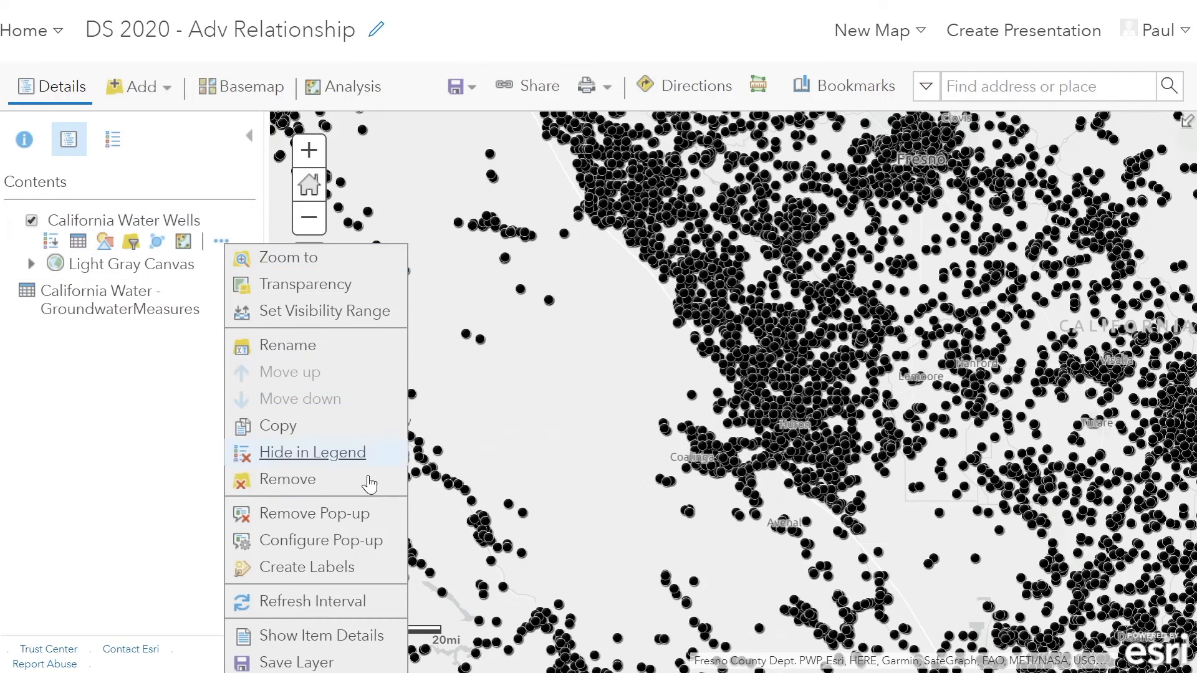
{"action": "left_click", "coordinate": [355, 543]}
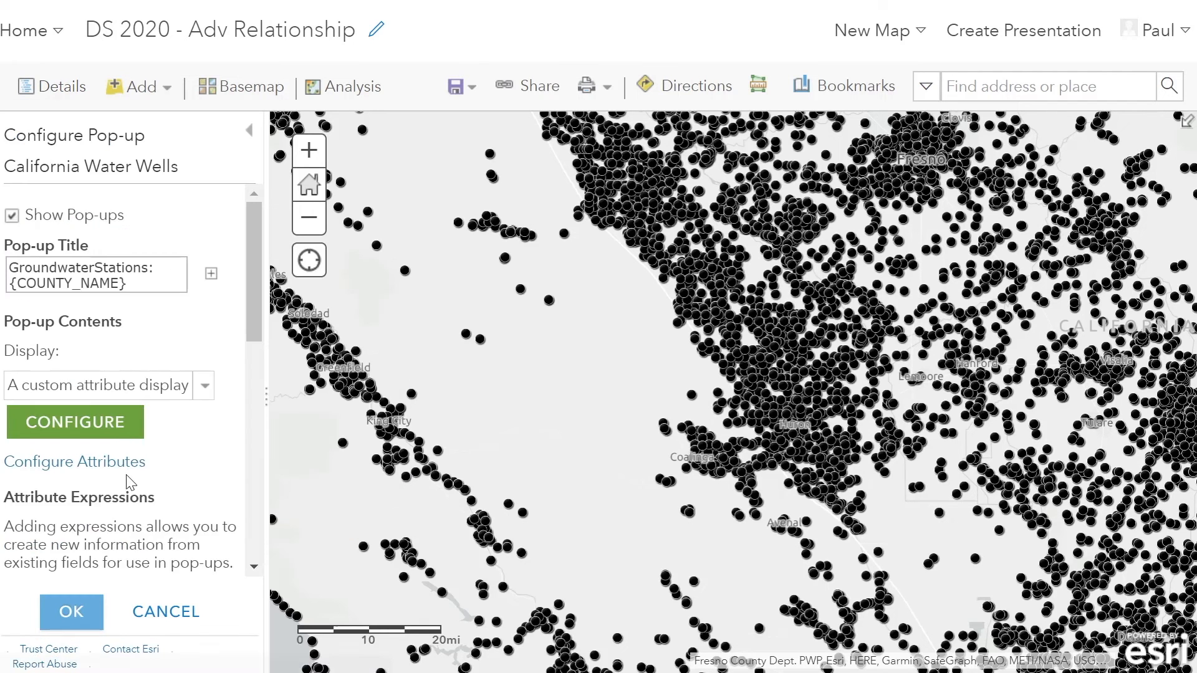
{"action": "scroll", "coordinate": [141, 477], "scroll_direction": "down", "scroll_amount": 5}
{"action": "left_click", "coordinate": [115, 305]}
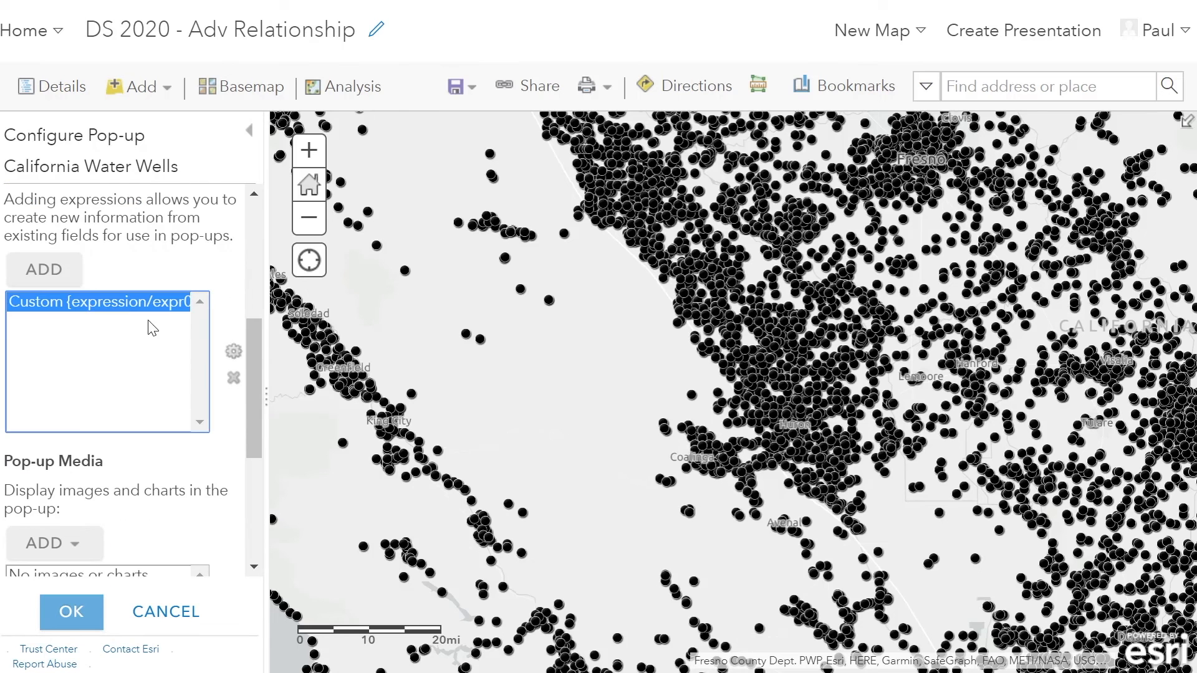
{"action": "left_click", "coordinate": [233, 352]}
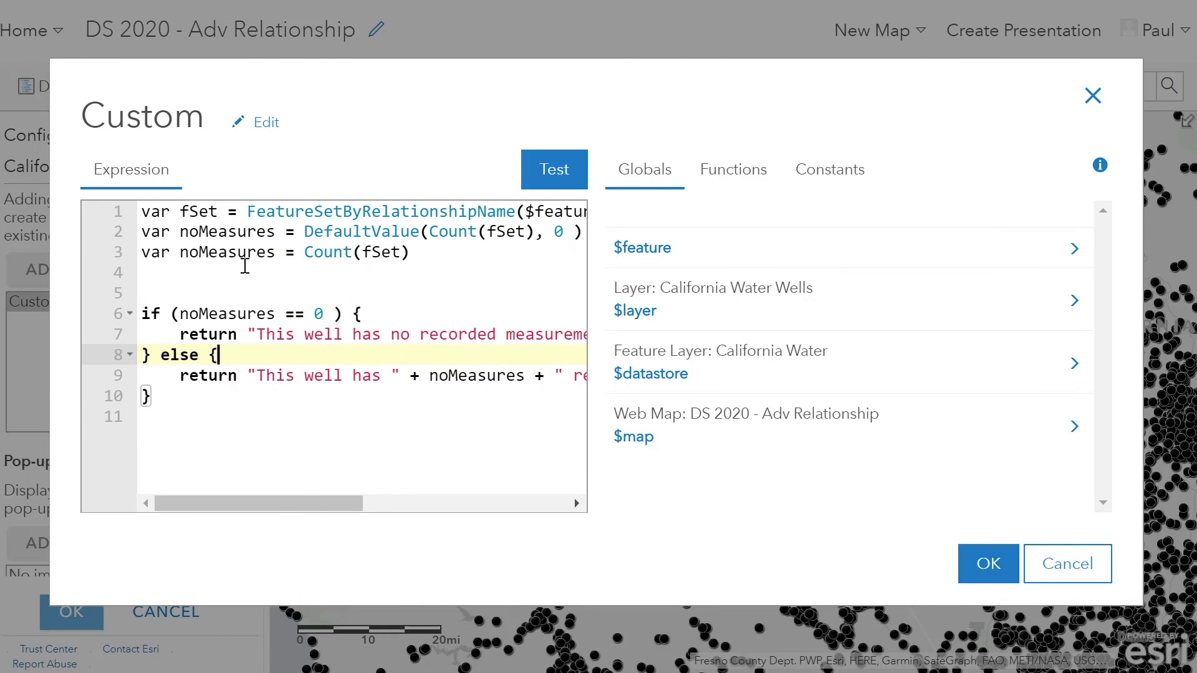
- Examine the FeatureSetByRelationshipName call on line 1, including its $feature argument and the GroundwaterStations_GroundwaterMeasures relationship name
{"action": "left_click_drag", "start_coordinate": [248, 212], "coordinate": [497, 212]}
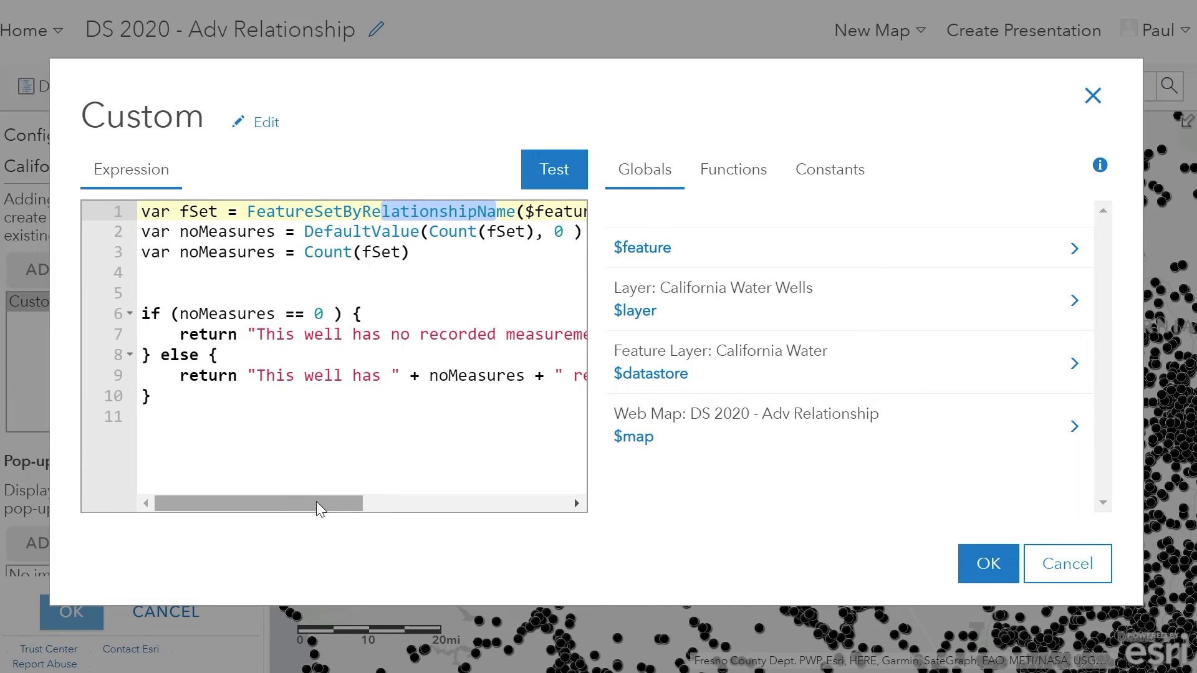
{"action": "left_click_drag", "start_coordinate": [316, 501], "coordinate": [420, 502]}
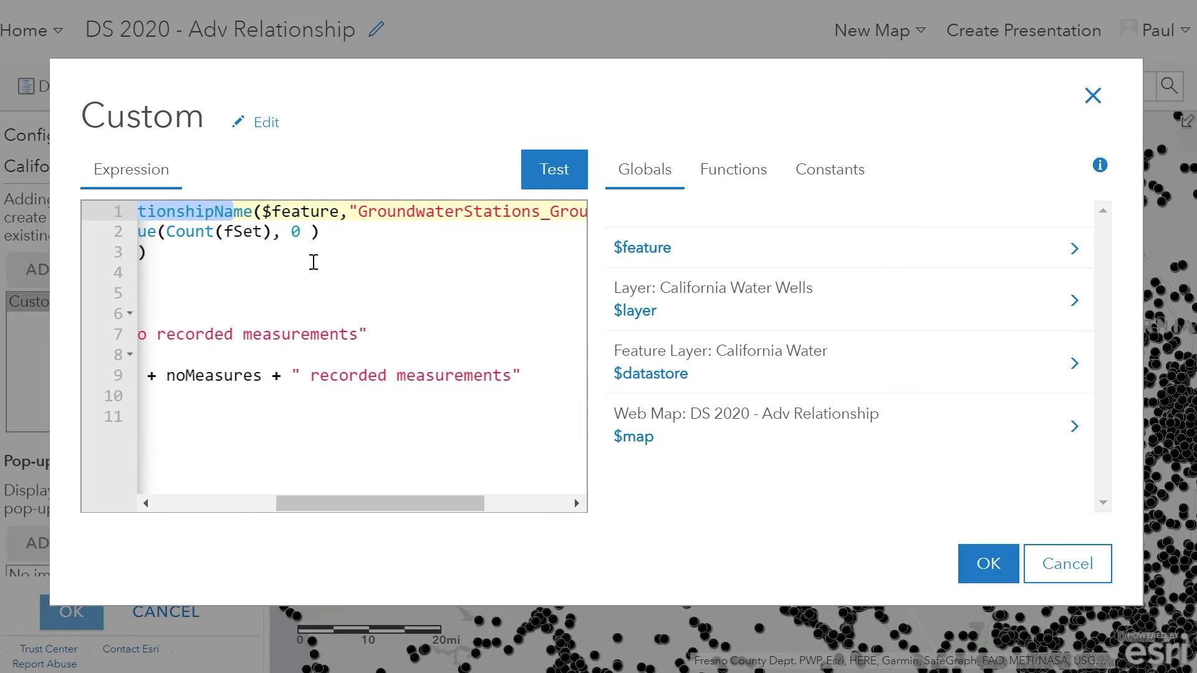
{"action": "left_click", "coordinate": [312, 211]}
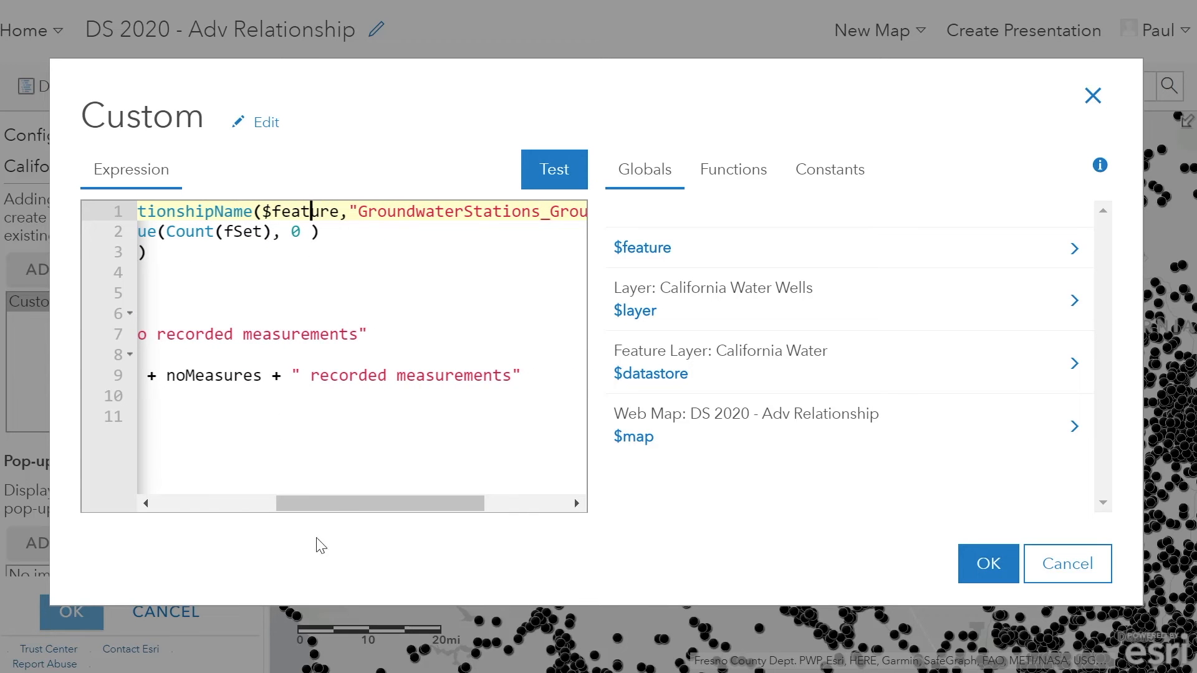
{"action": "left_click_drag", "start_coordinate": [339, 503], "coordinate": [423, 501]}
{"action": "left_click_drag", "start_coordinate": [183, 211], "coordinate": [557, 210]}
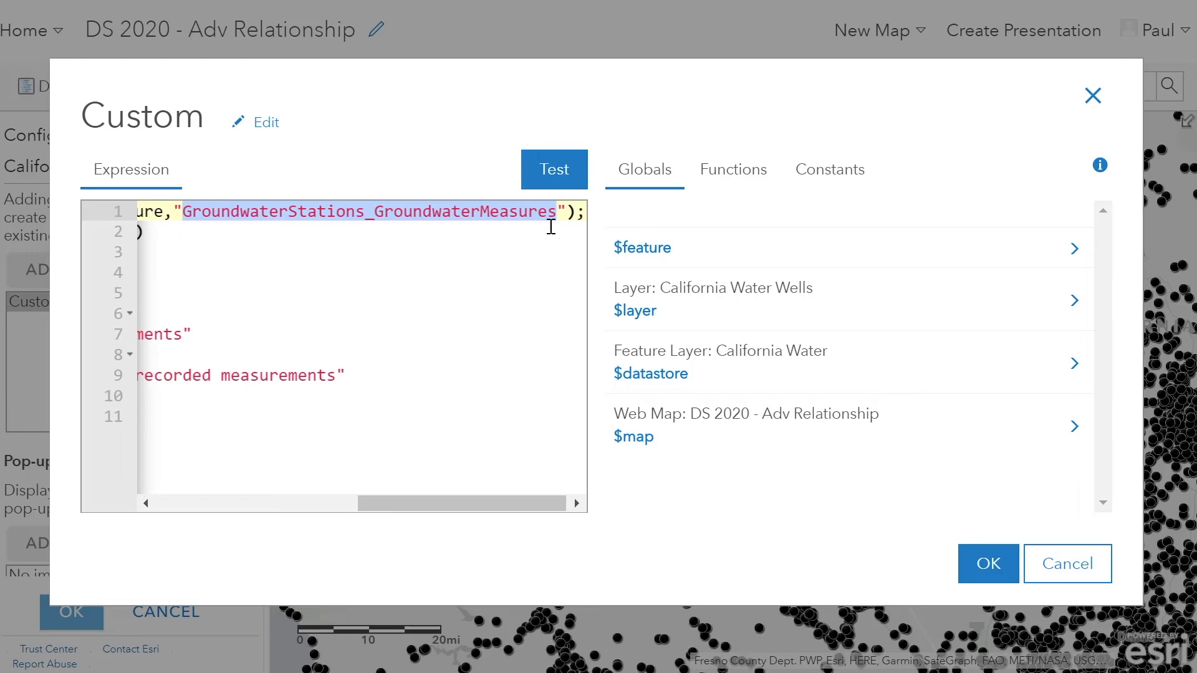
{"action": "left_click_drag", "start_coordinate": [472, 502], "coordinate": [447, 507]}
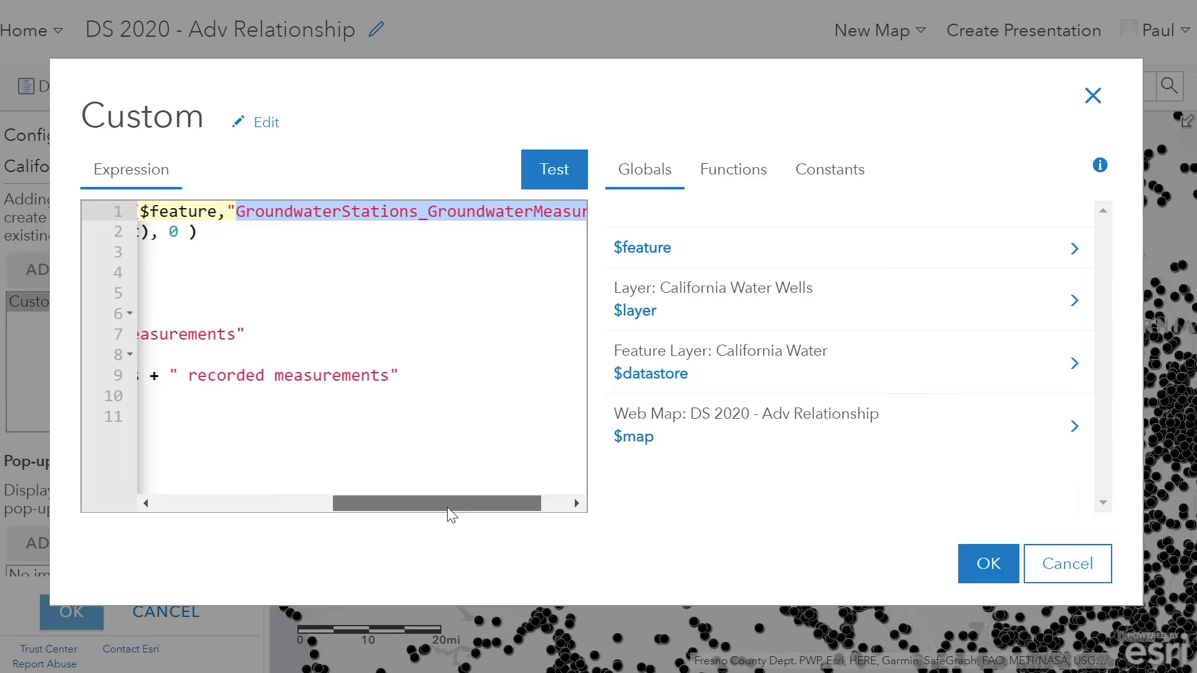
{"action": "left_click_drag", "start_coordinate": [447, 507], "coordinate": [302, 507]}
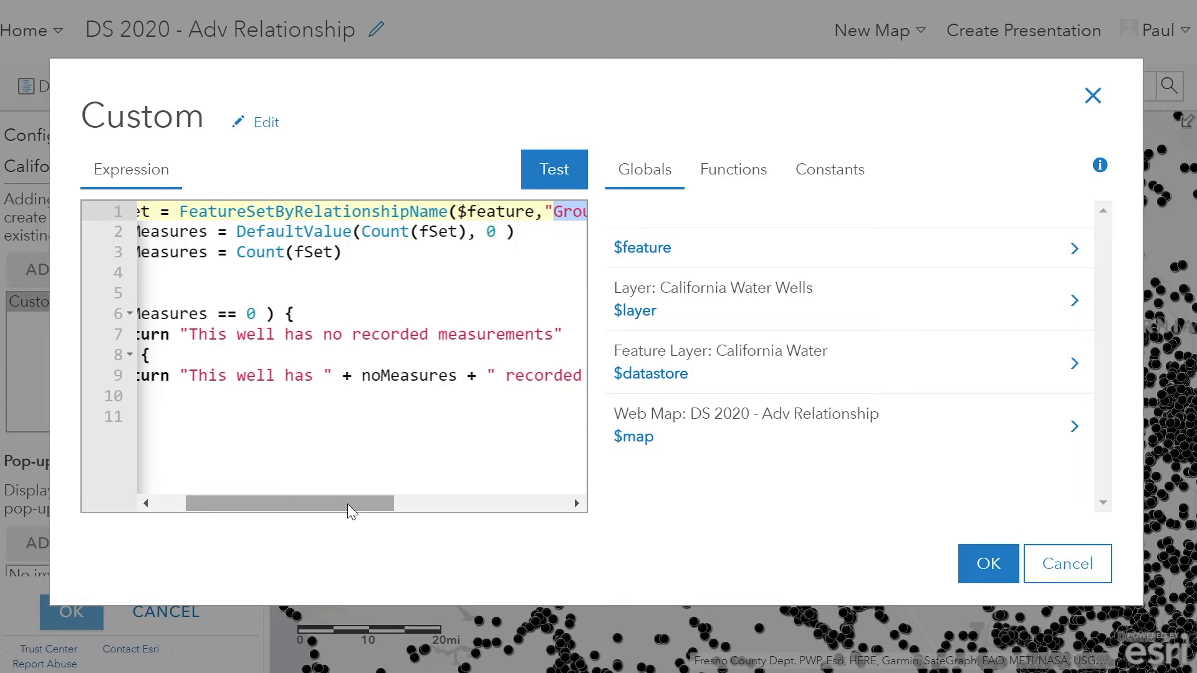
{"action": "left_click_drag", "start_coordinate": [347, 504], "coordinate": [293, 506]}
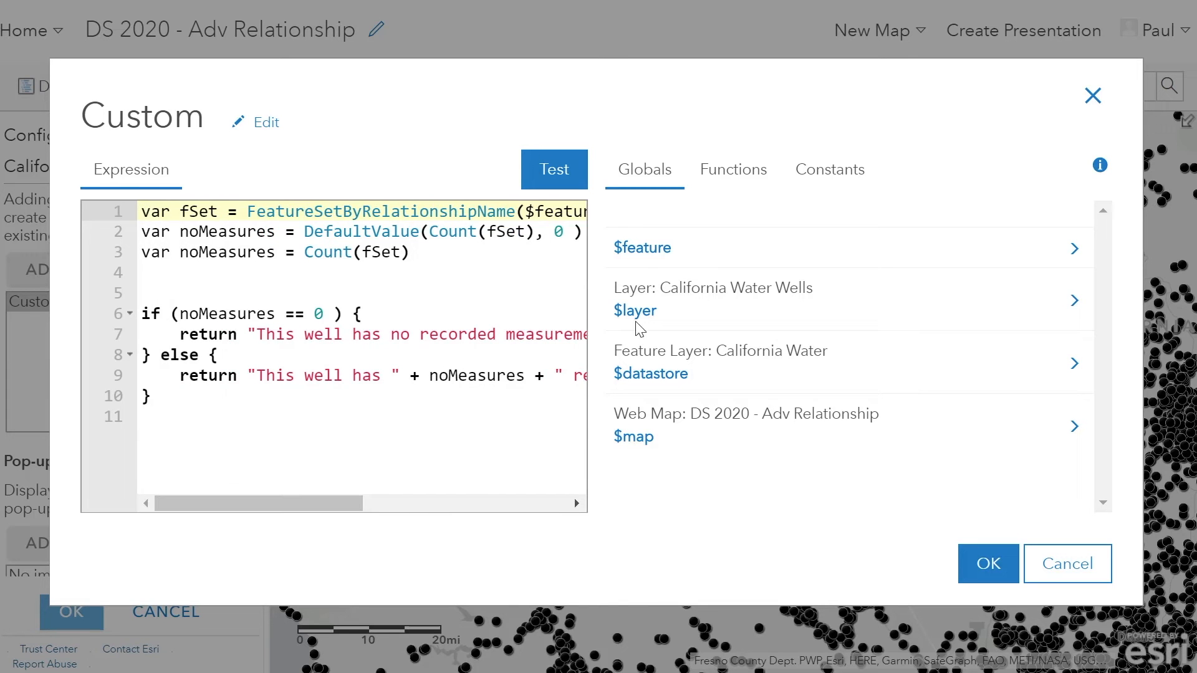
{"action": "left_click_drag", "start_coordinate": [350, 502], "coordinate": [581, 517]}
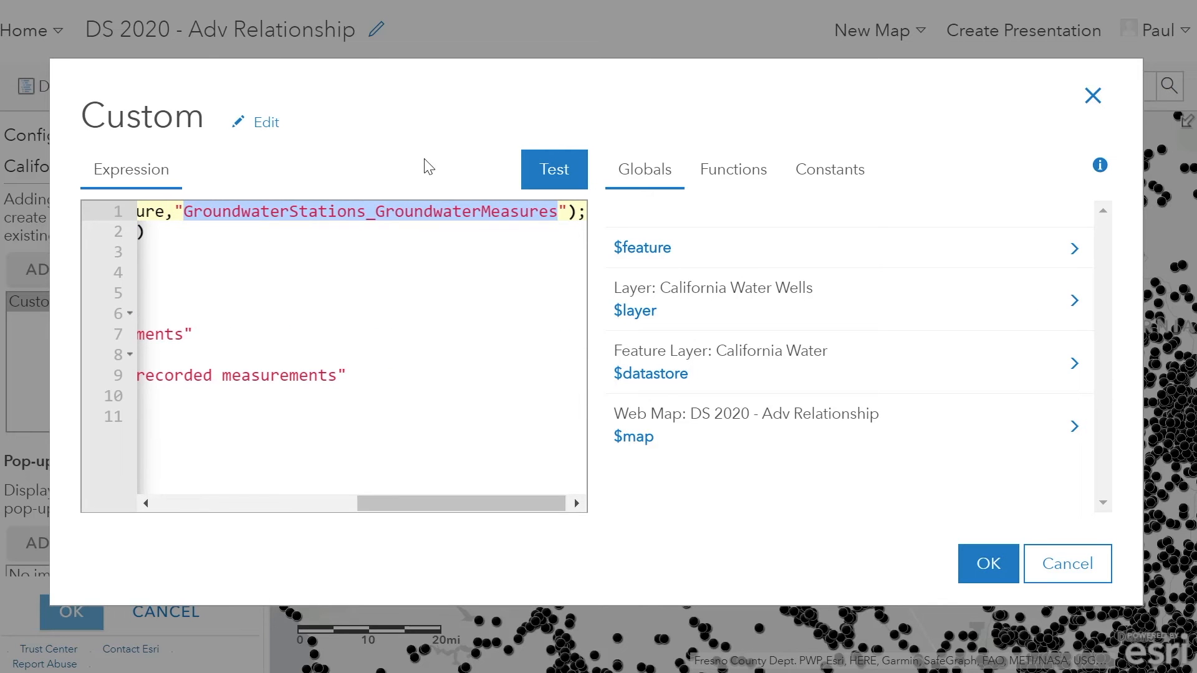
{"action": "left_click", "coordinate": [375, 211]}
{"action": "left_click_drag", "start_coordinate": [290, 215], "coordinate": [510, 212]}
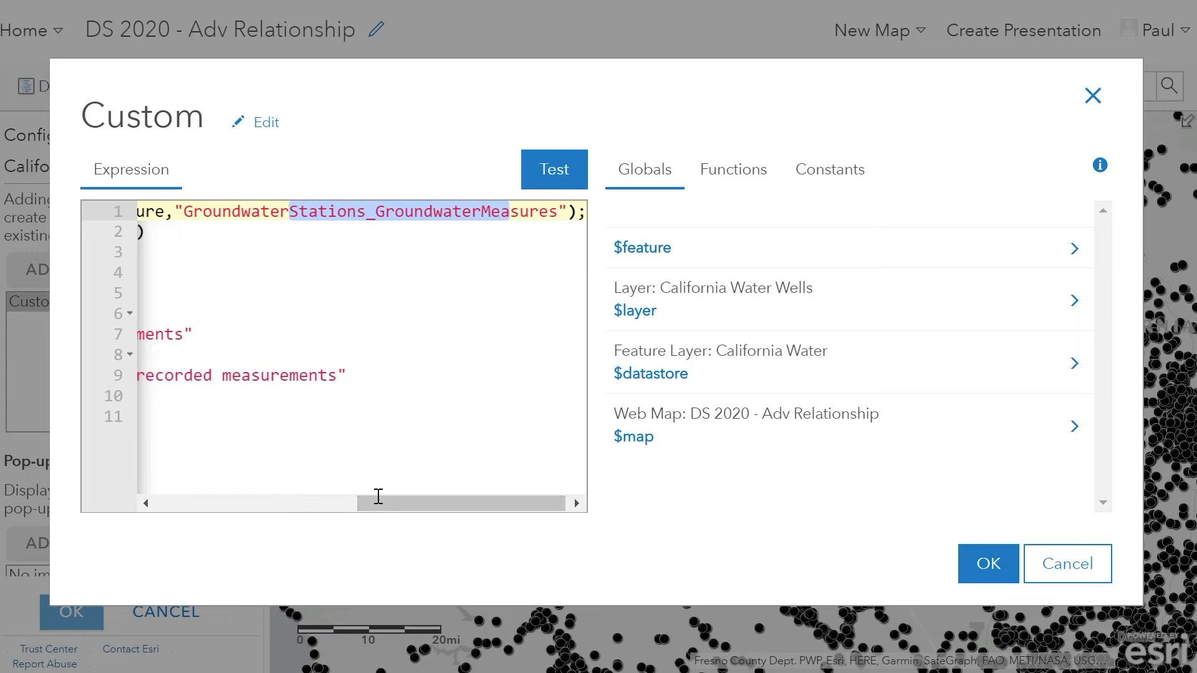
{"action": "left_click_drag", "start_coordinate": [382, 506], "coordinate": [174, 502]}
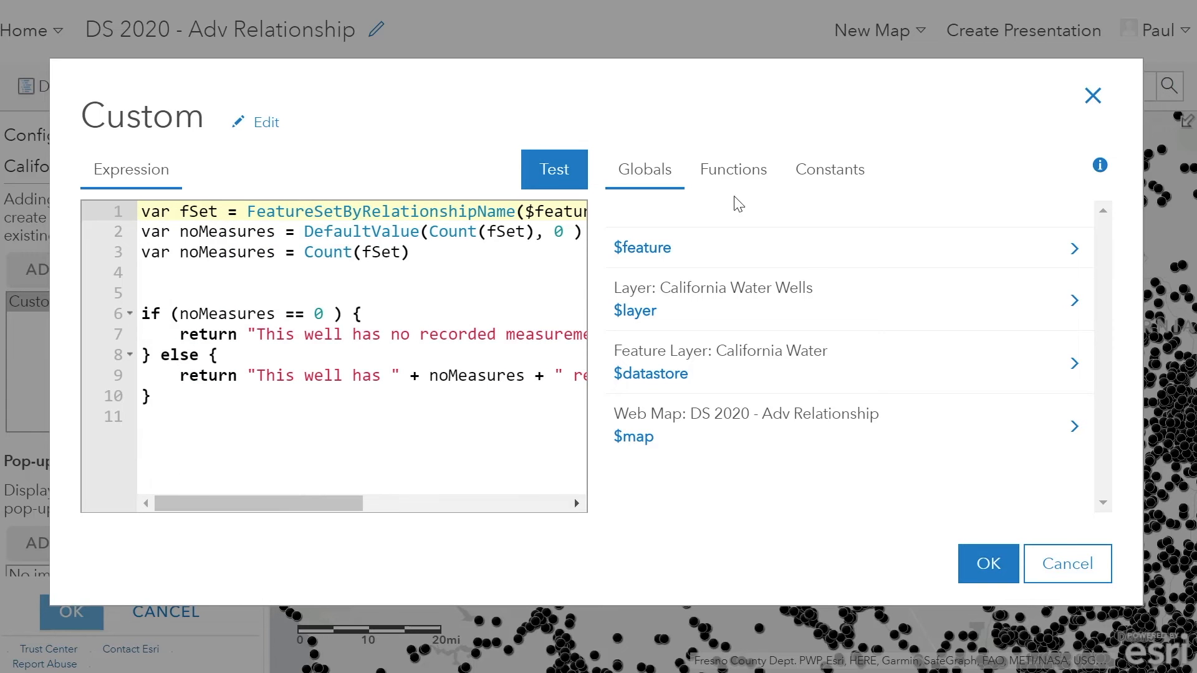
- Browse the $feature globals of the Custom expression and open their Related Records entry
{"action": "left_click", "coordinate": [1075, 249]}
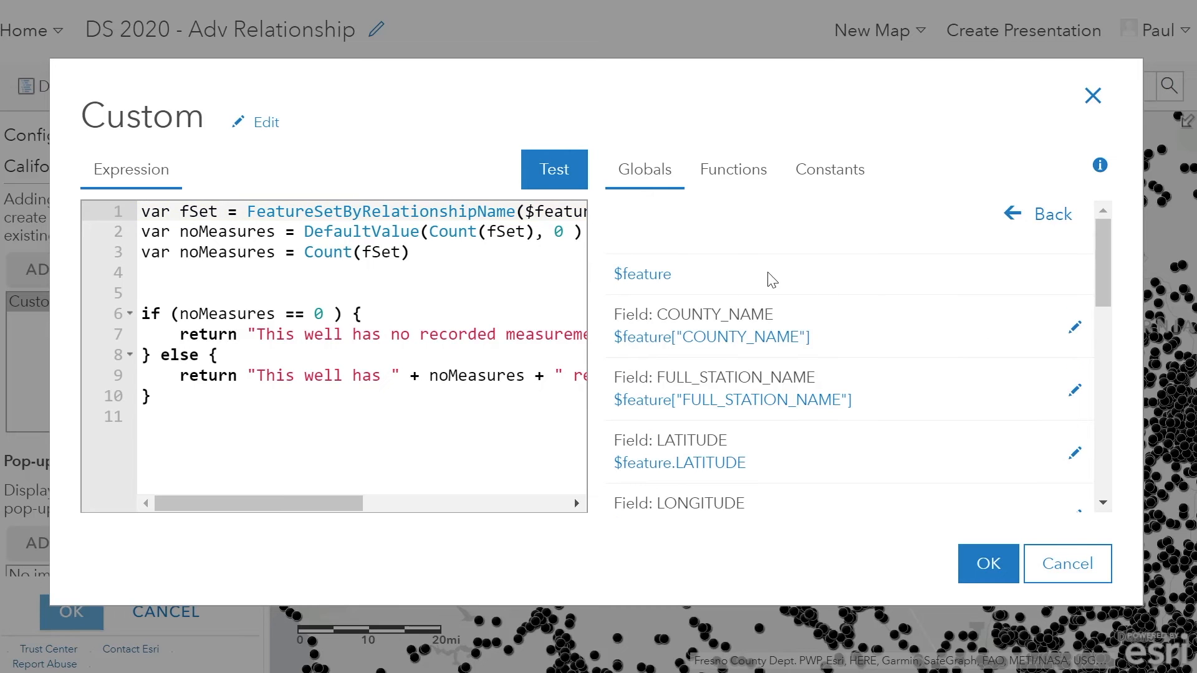
{"action": "scroll", "coordinate": [804, 302], "scroll_direction": "down", "scroll_amount": 10}
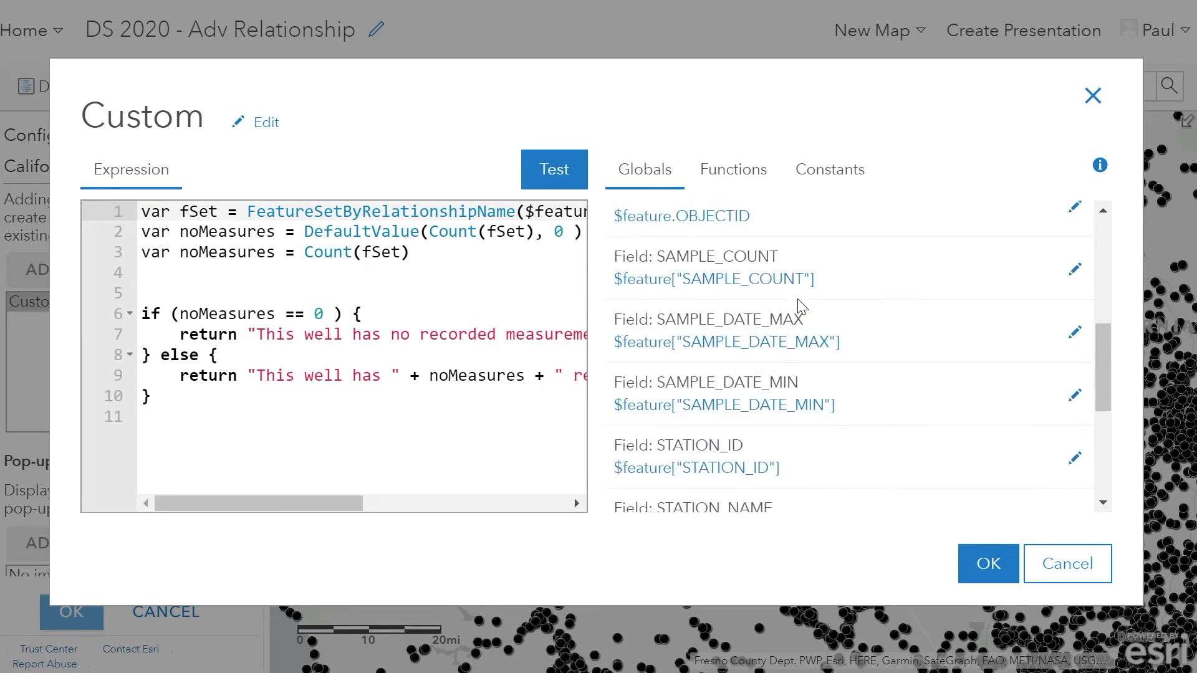
{"action": "scroll", "coordinate": [799, 308], "scroll_direction": "down", "scroll_amount": 1}
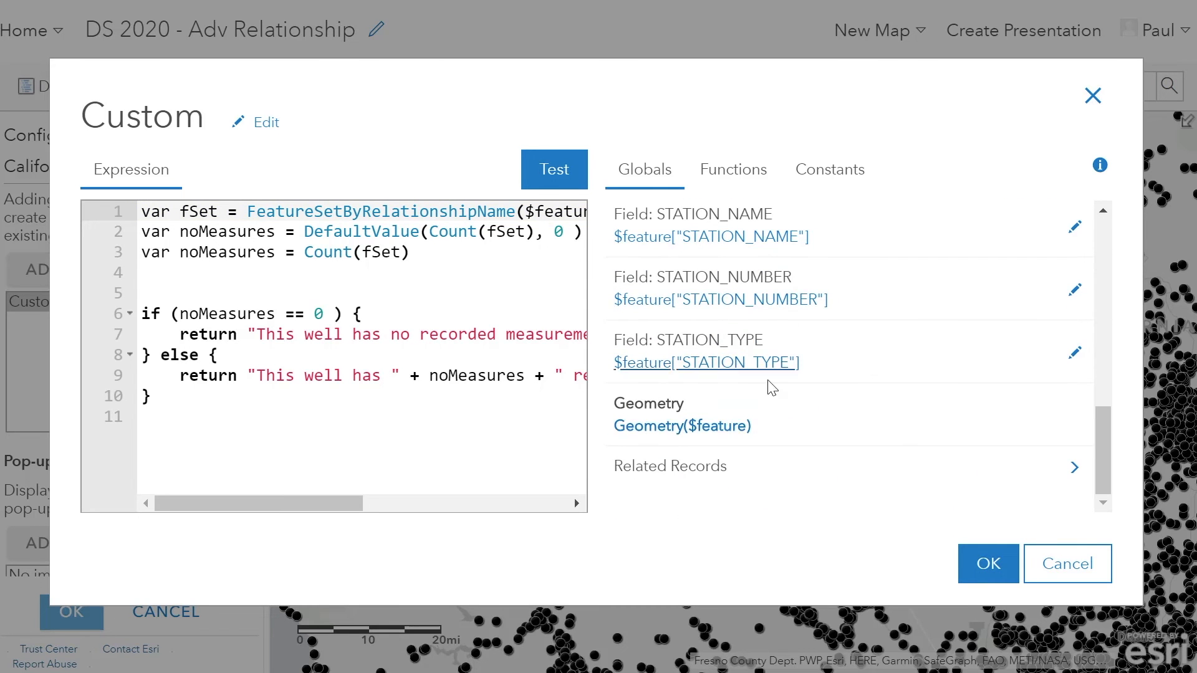
{"action": "left_click", "coordinate": [1073, 468]}
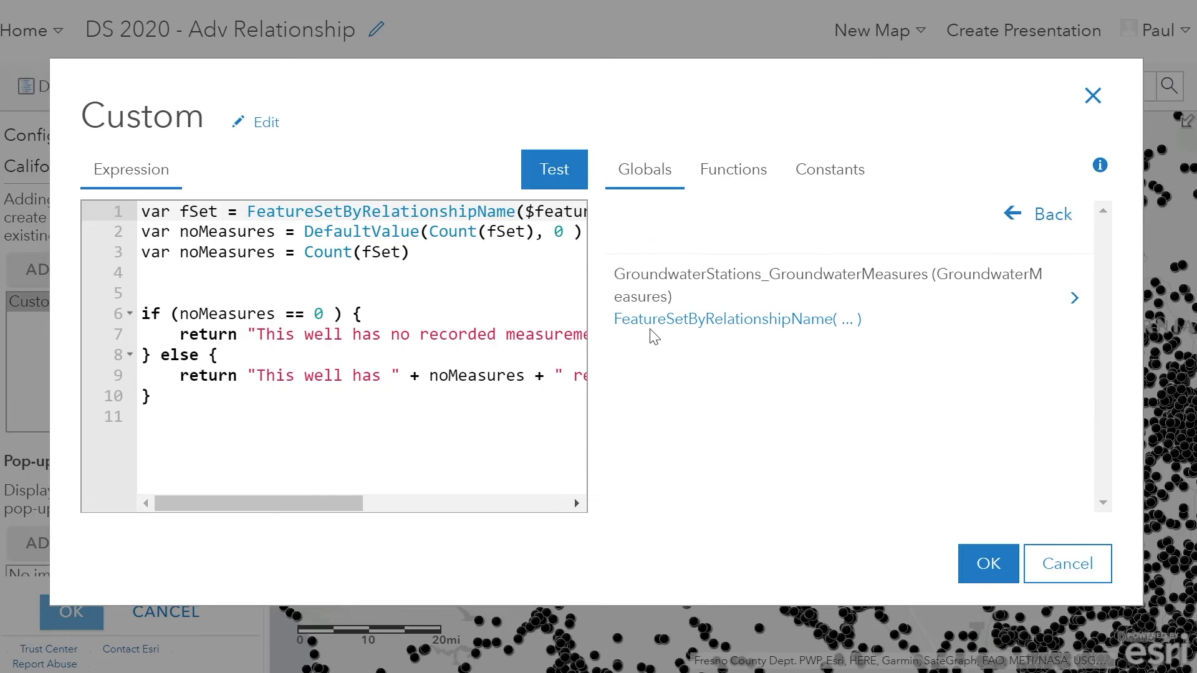
- Insert the FeatureSetByRelationshipName snippet for GroundwaterStations_GroundwaterMeasures two lines below the end of the existing code
{"action": "left_click", "coordinate": [447, 413]}
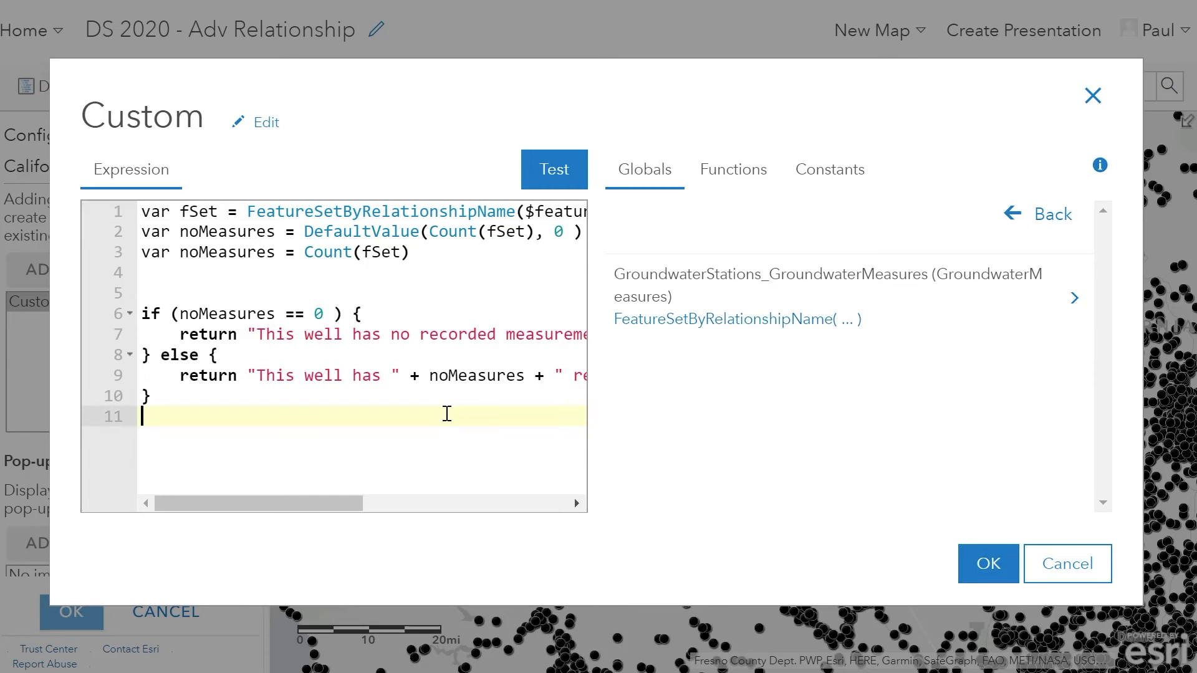
{"action": "key", "text": "Return"}
{"action": "key", "text": "Return"}
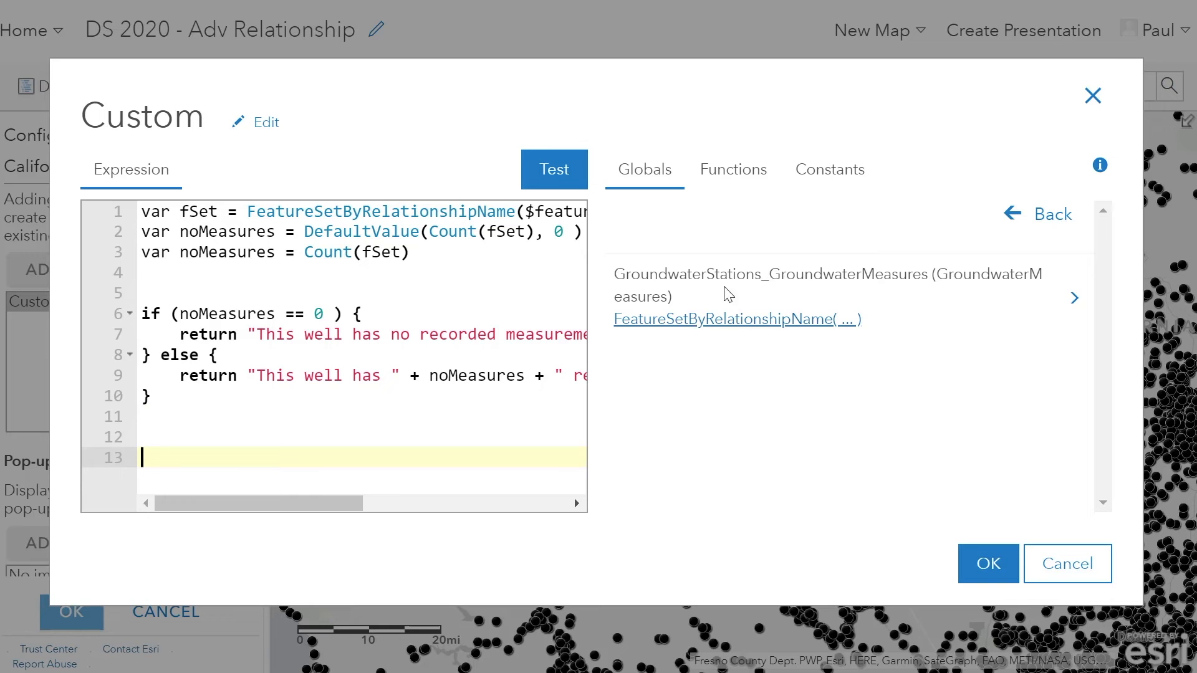
{"action": "left_click", "coordinate": [724, 317]}
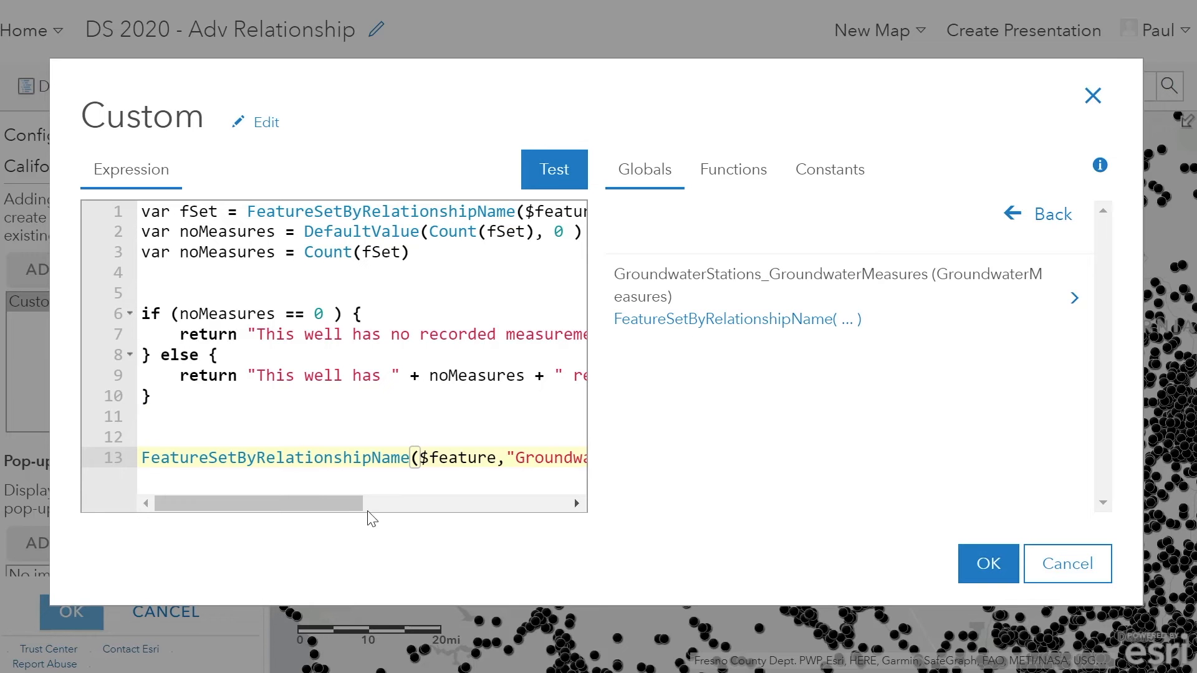
- Review the arguments of the inserted FeatureSetByRelationshipName call on line 13, and delete the call from the expression
{"action": "left_click_drag", "start_coordinate": [359, 502], "coordinate": [243, 507]}
{"action": "left_click_drag", "start_coordinate": [152, 430], "coordinate": [168, 470]}
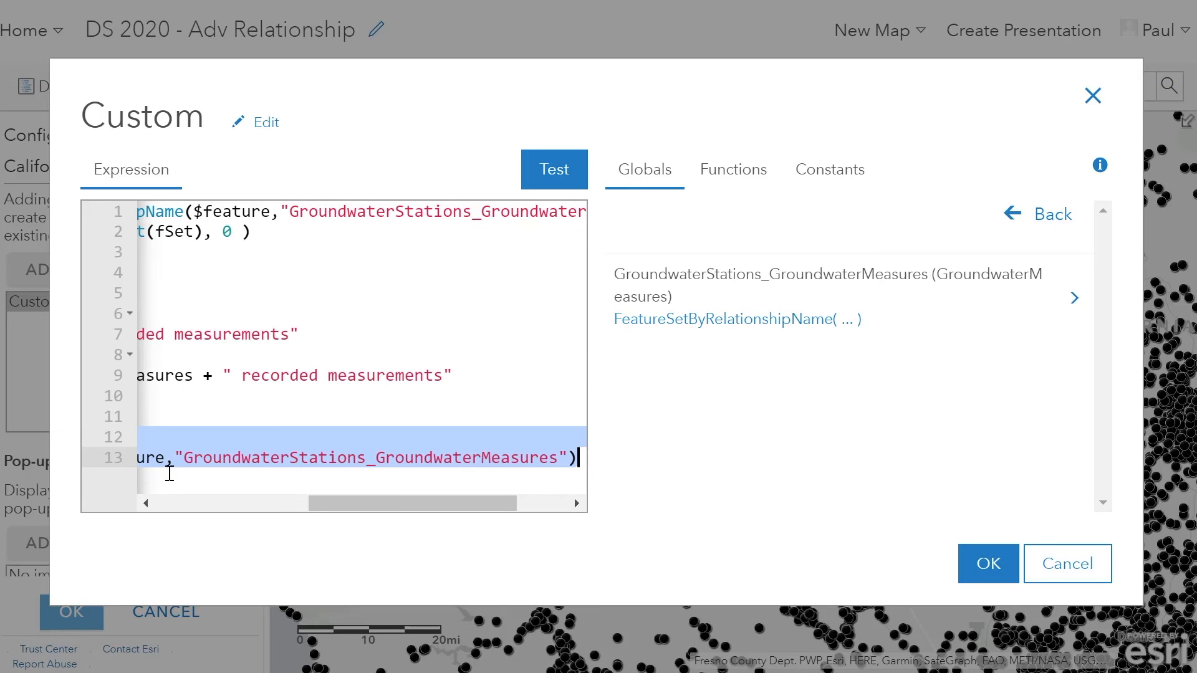
{"action": "key", "text": "BackSpace"}
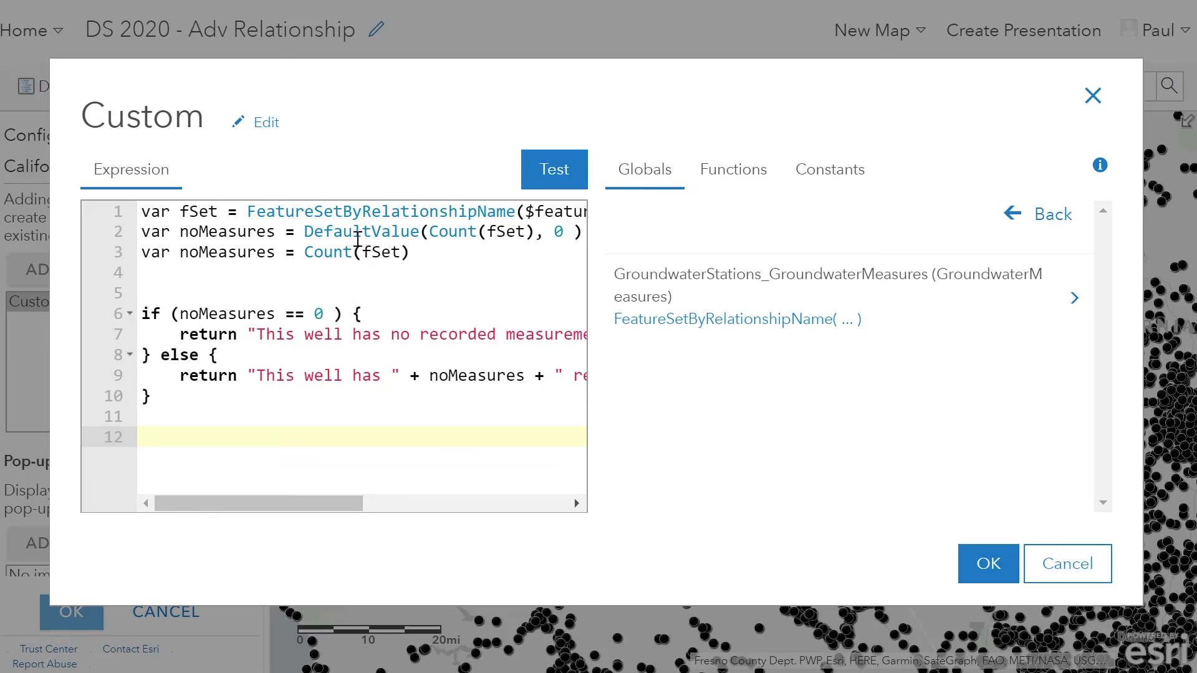
- Review the feature set, Count and if statements, then accept the Custom expression and the California Water Wells pop-up configuration
{"action": "left_click_drag", "start_coordinate": [267, 212], "coordinate": [430, 212]}
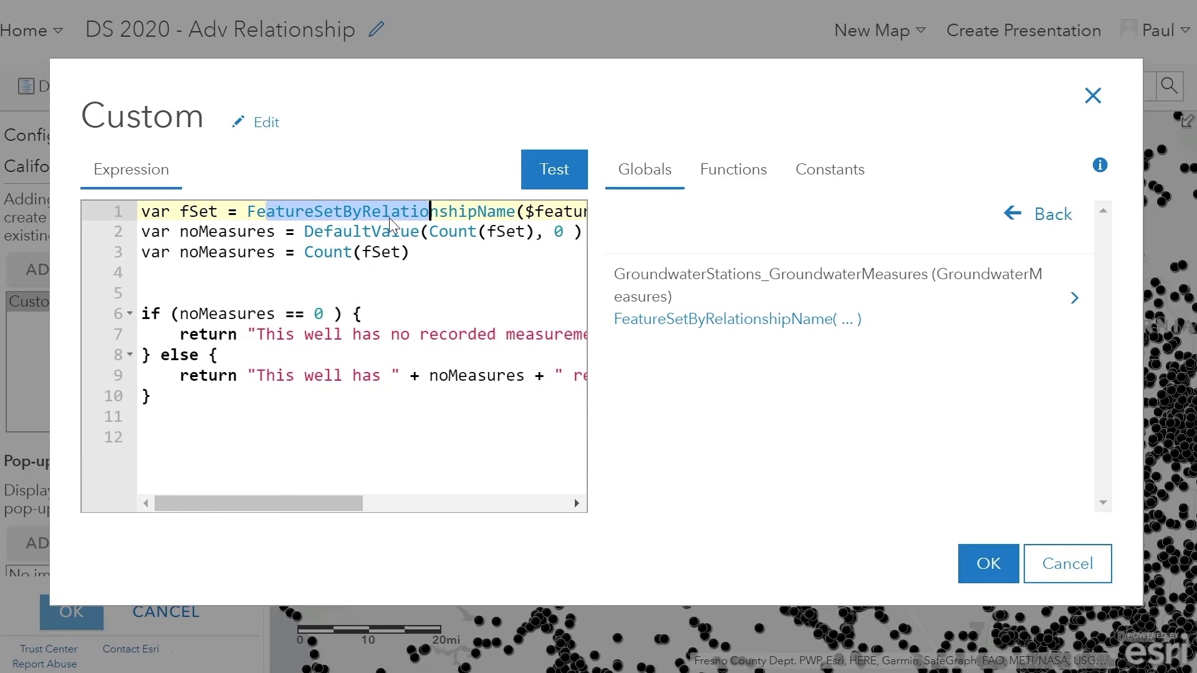
{"action": "left_click", "coordinate": [298, 253]}
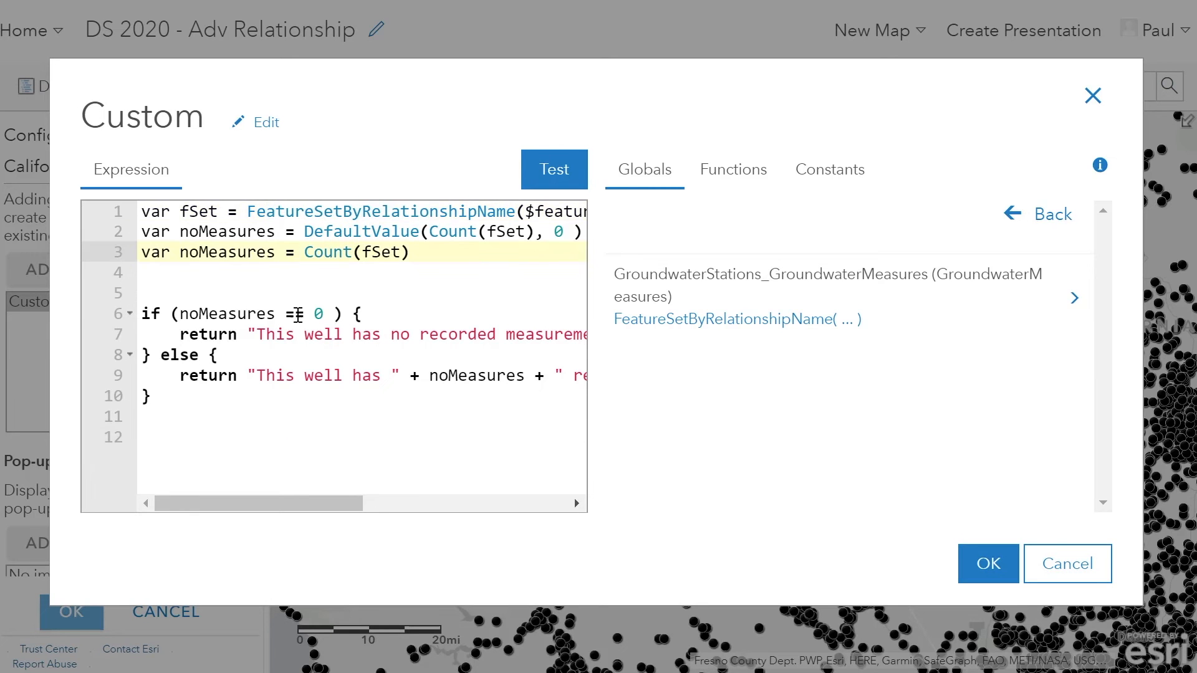
{"action": "left_click", "coordinate": [297, 315]}
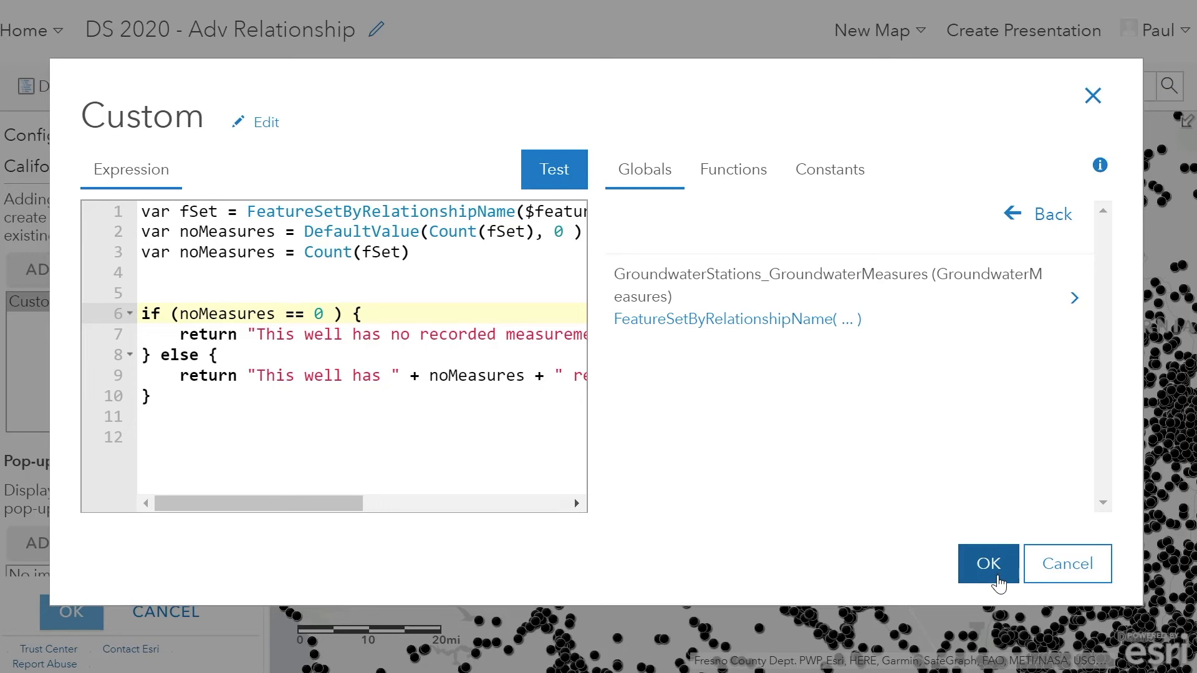
{"action": "left_click", "coordinate": [993, 580]}
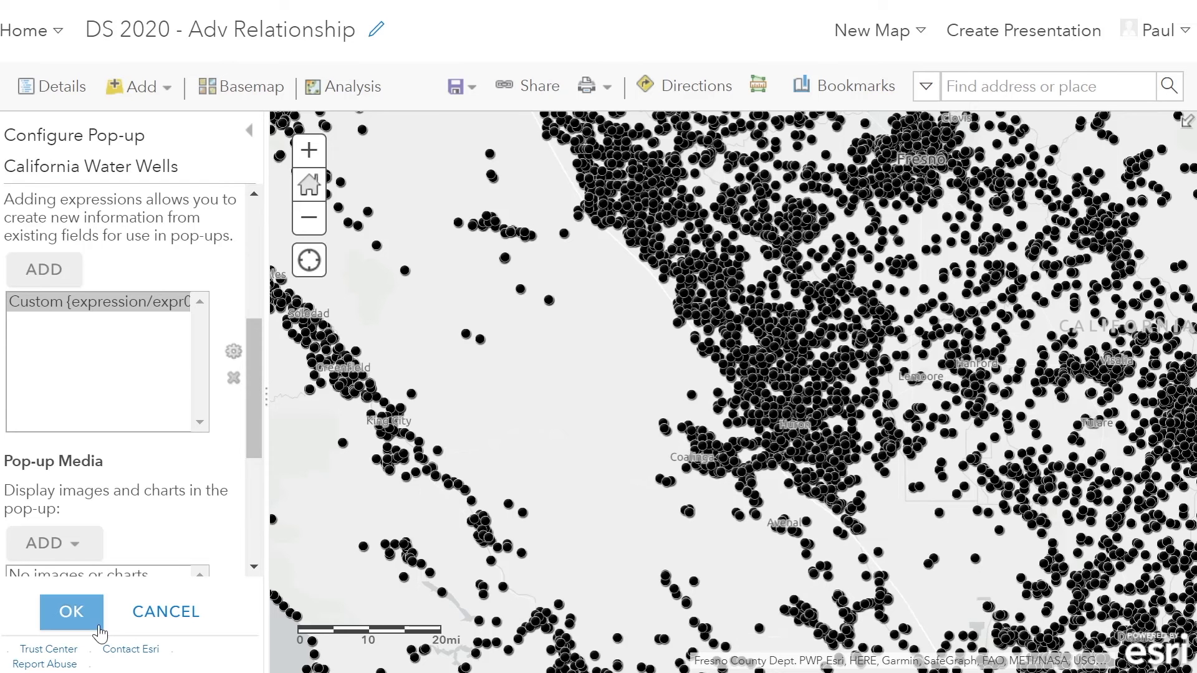
{"action": "left_click", "coordinate": [69, 608]}
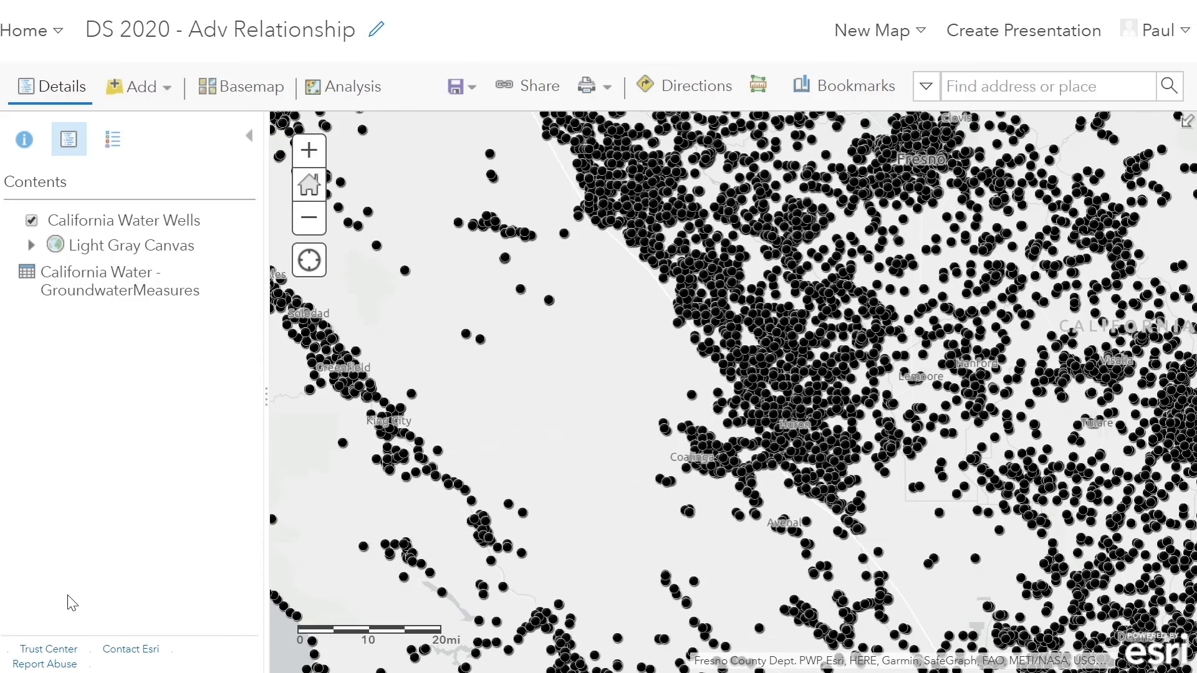
- Check the recorded-measurements text in the pop-ups of several San Benito and Fresno wells, then close the pop-up
{"action": "left_click", "coordinate": [549, 301]}
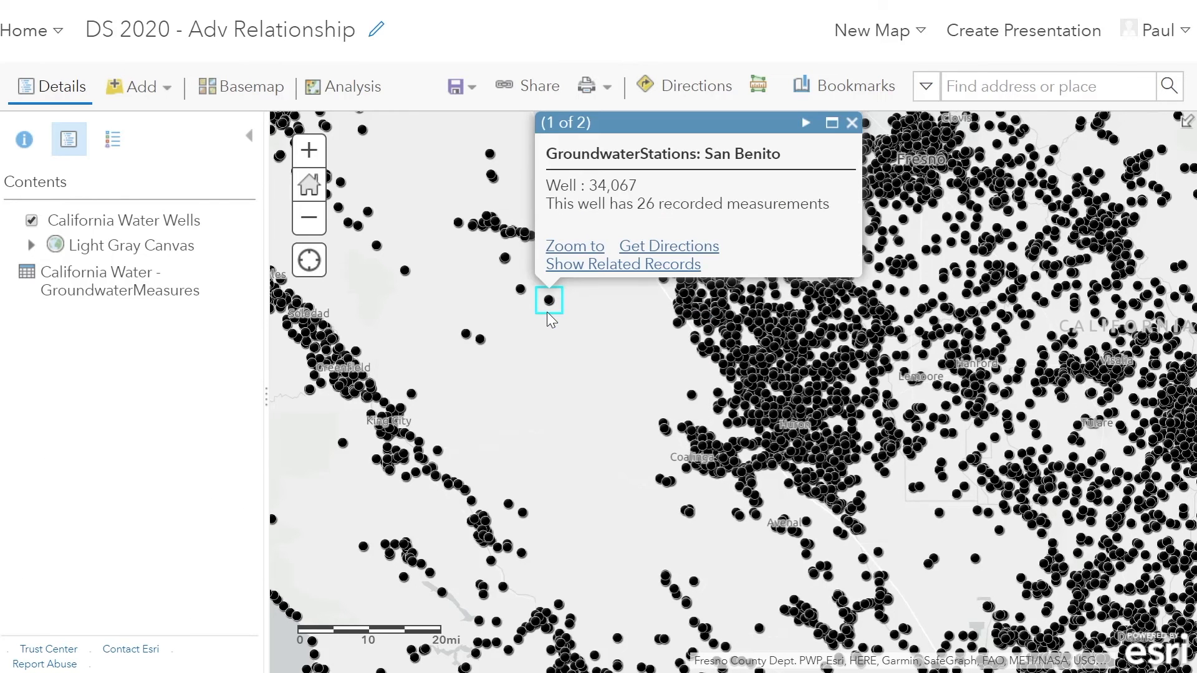
{"action": "left_click", "coordinate": [691, 514]}
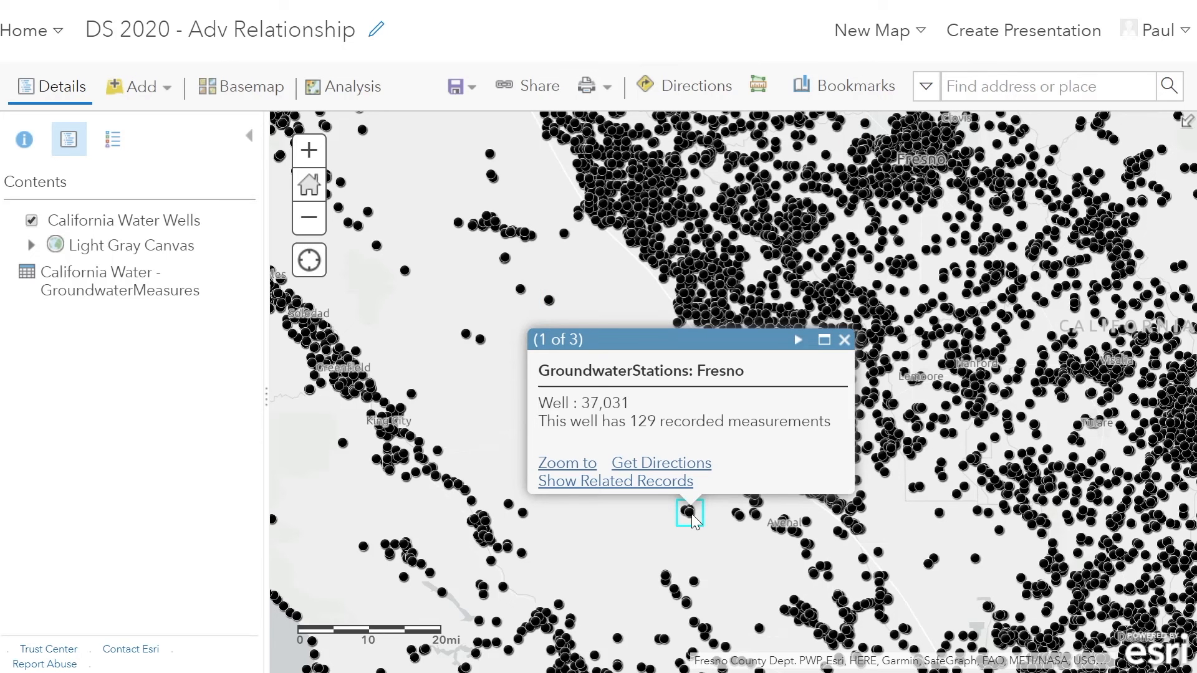
{"action": "left_click", "coordinate": [436, 451]}
{"action": "left_click", "coordinate": [480, 340]}
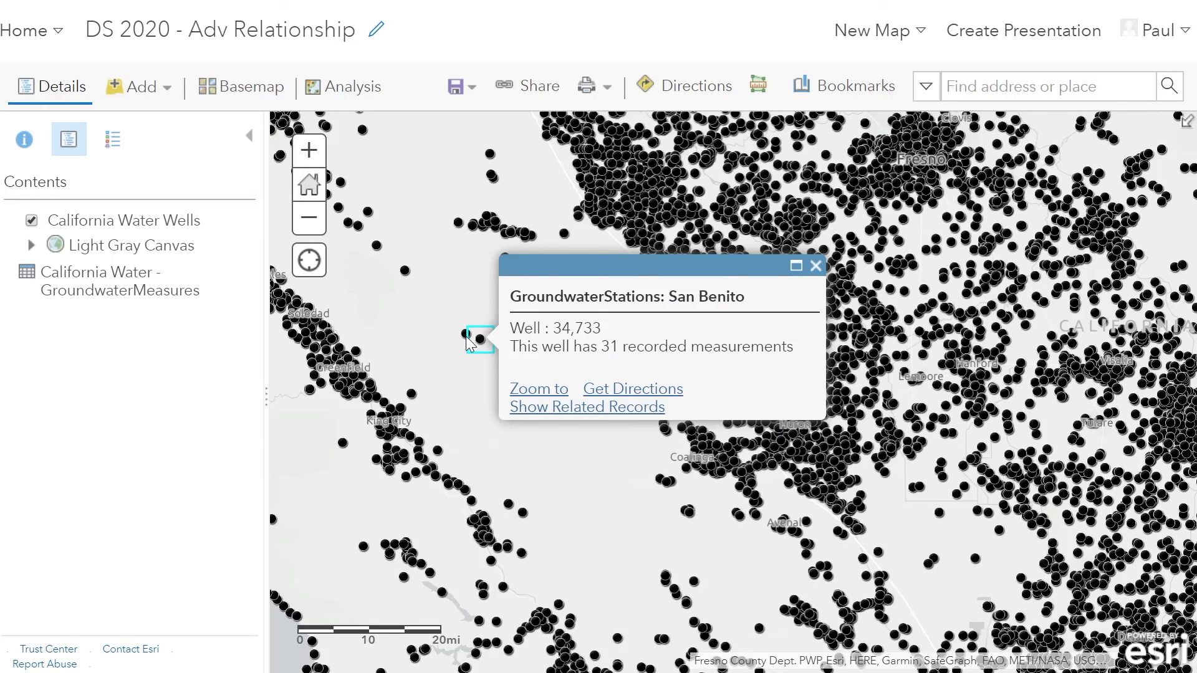
{"action": "left_click", "coordinate": [466, 334]}
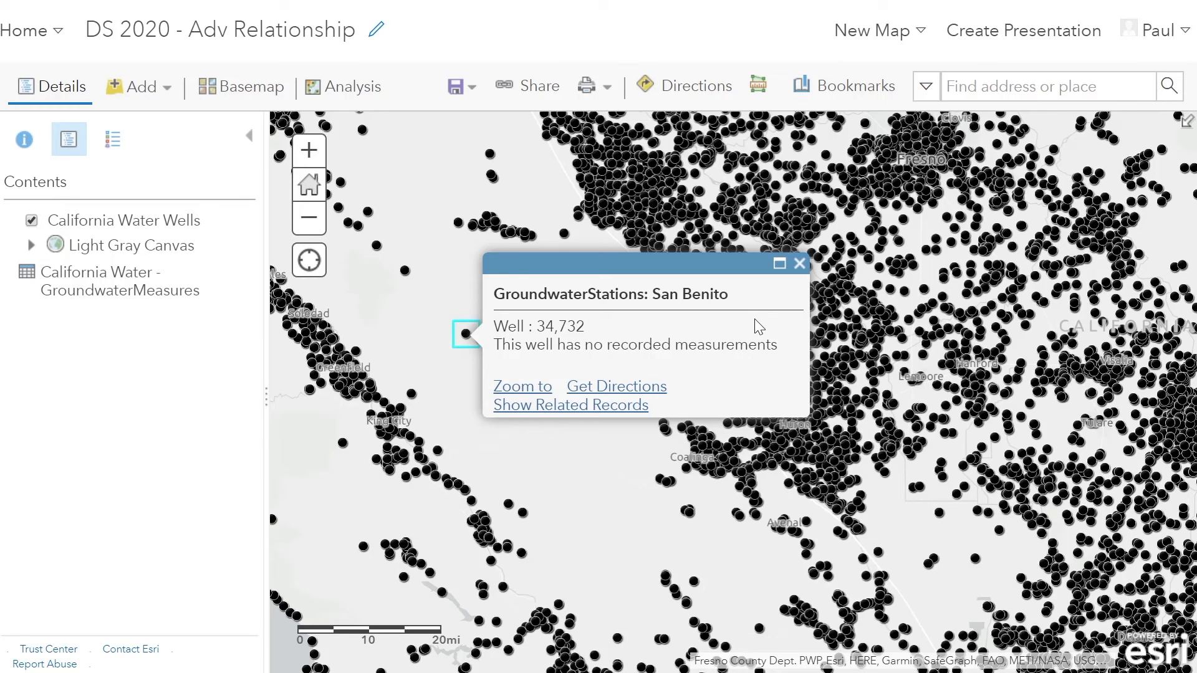
{"action": "left_click", "coordinate": [799, 264]}
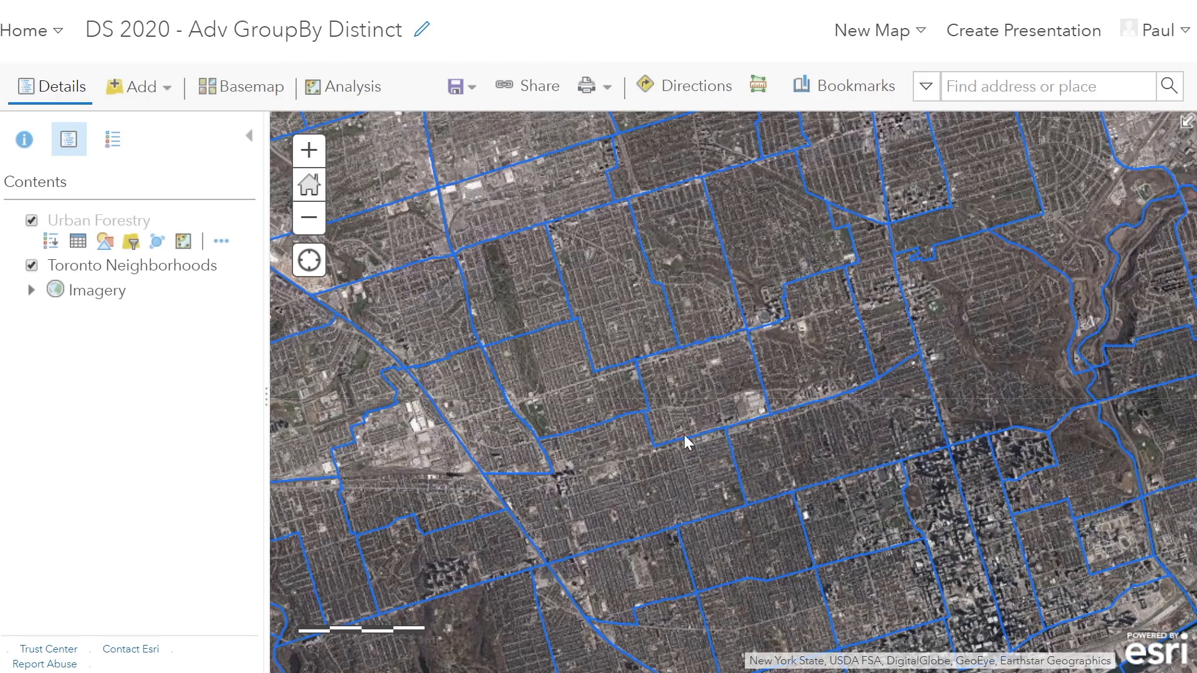
- Inspect the Urban Forestry tree points at street level in the DS 2020 - Adv GroupBy Distinct map, then return to the neighborhood view
{"action": "scroll", "coordinate": [526, 407], "scroll_direction": "up", "scroll_amount": 2}
{"action": "left_click_drag", "start_coordinate": [620, 397], "coordinate": [644, 486]}
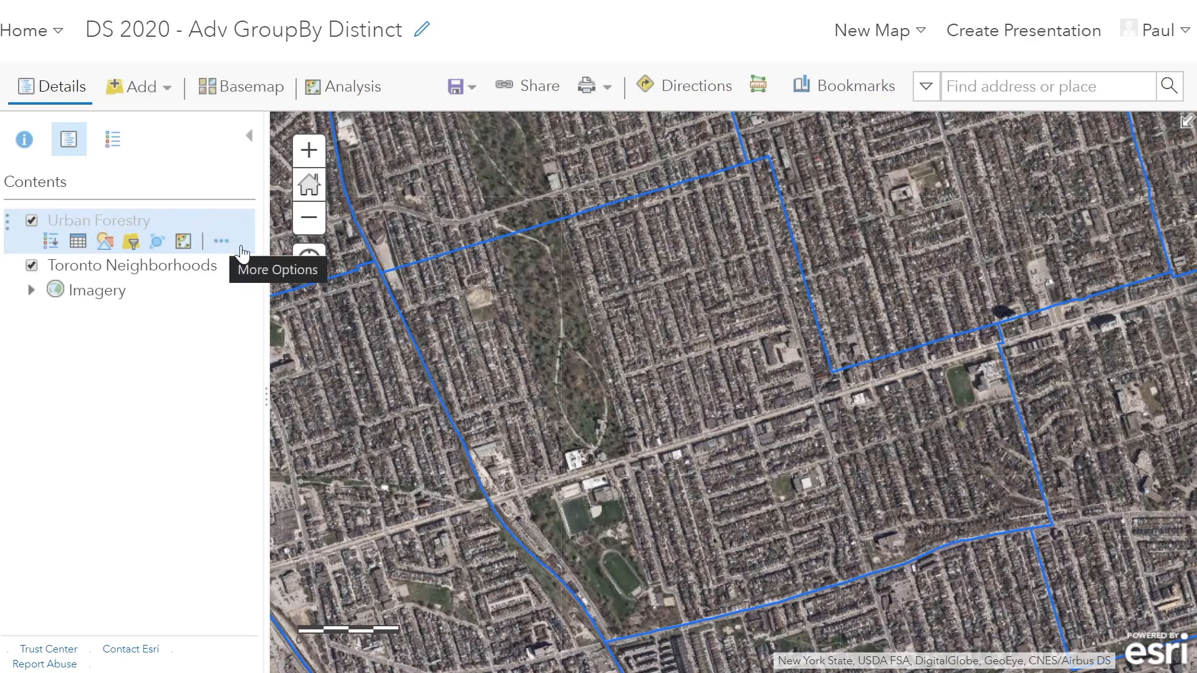
{"action": "scroll", "coordinate": [480, 381], "scroll_direction": "up", "scroll_amount": 4}
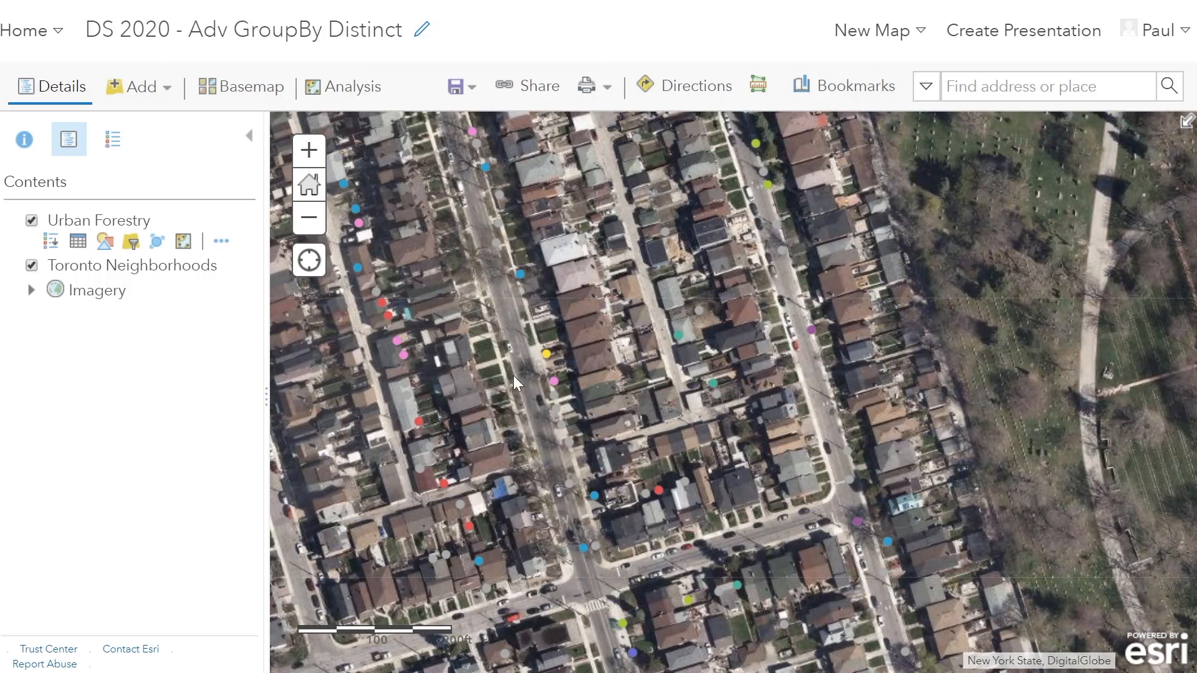
{"action": "scroll", "coordinate": [555, 481], "scroll_direction": "down", "scroll_amount": 3}
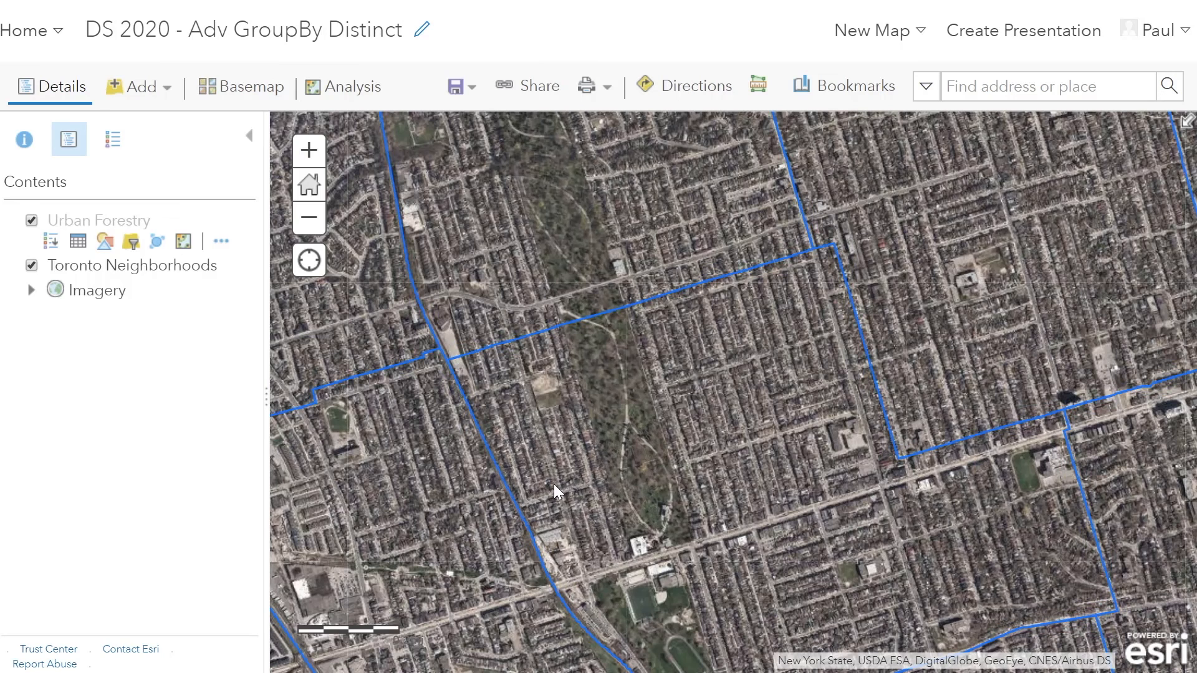
{"action": "left_click_drag", "start_coordinate": [705, 337], "coordinate": [636, 221]}
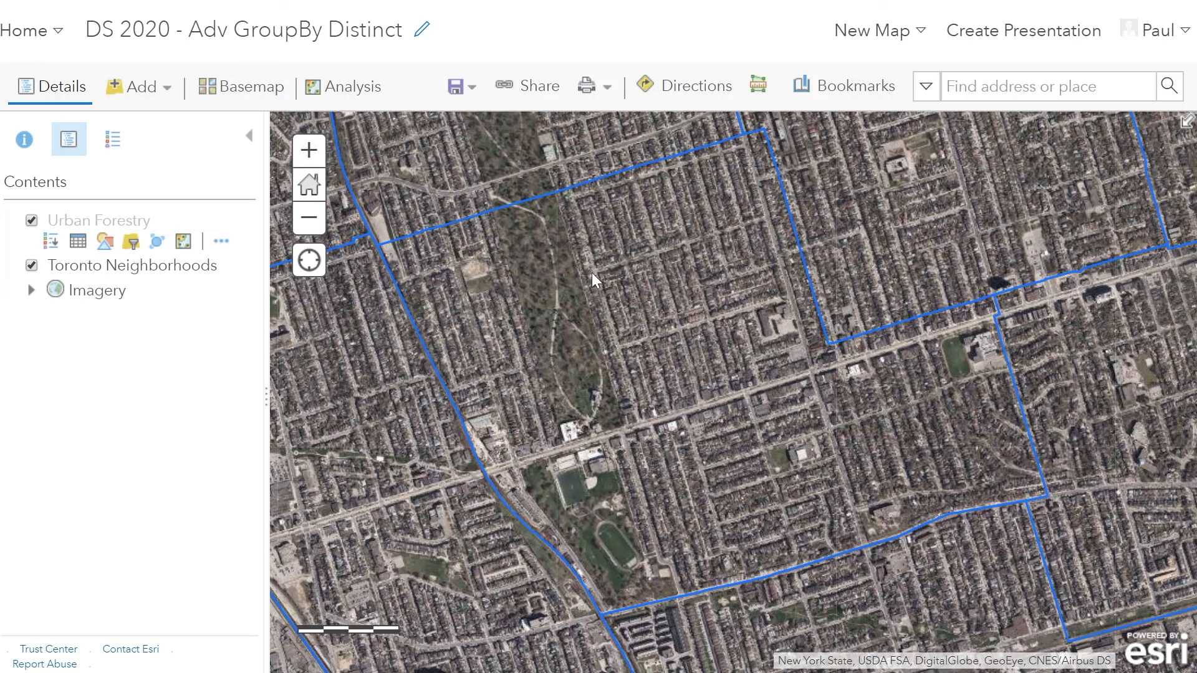
- Read the most popular tree species in the pop-up of the Corso Italia-Davenport neighborhood, then close it
{"action": "left_click", "coordinate": [543, 425]}
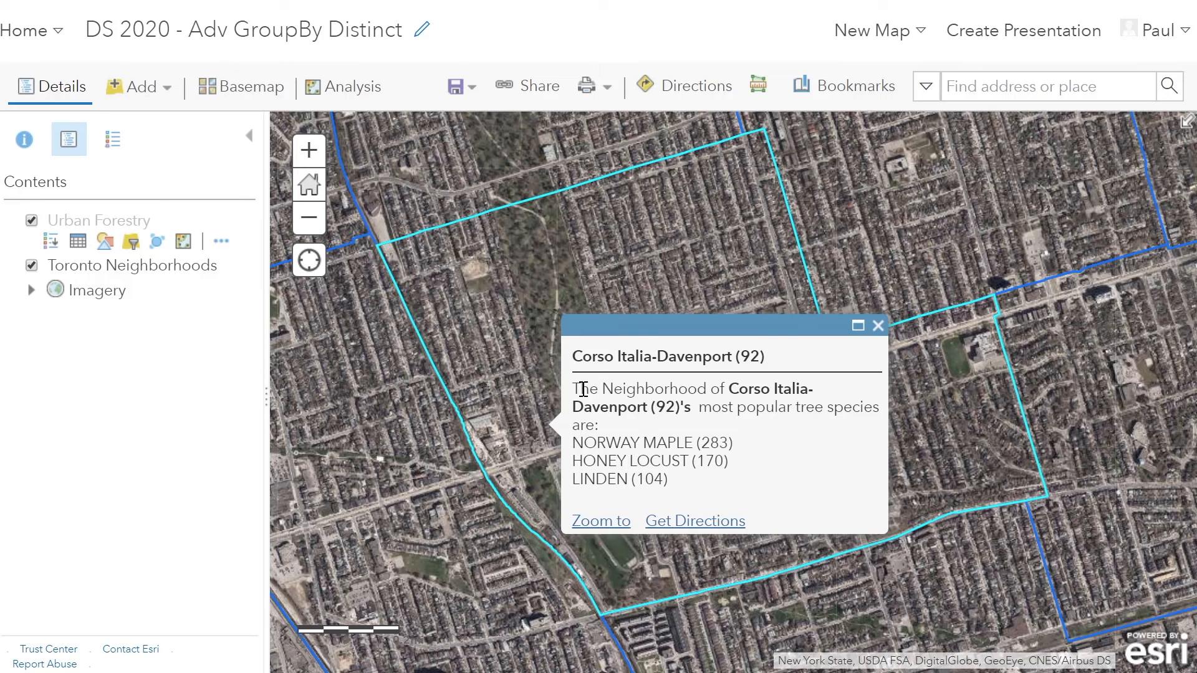
{"action": "left_click_drag", "start_coordinate": [586, 390], "coordinate": [826, 407]}
{"action": "left_click", "coordinate": [587, 440]}
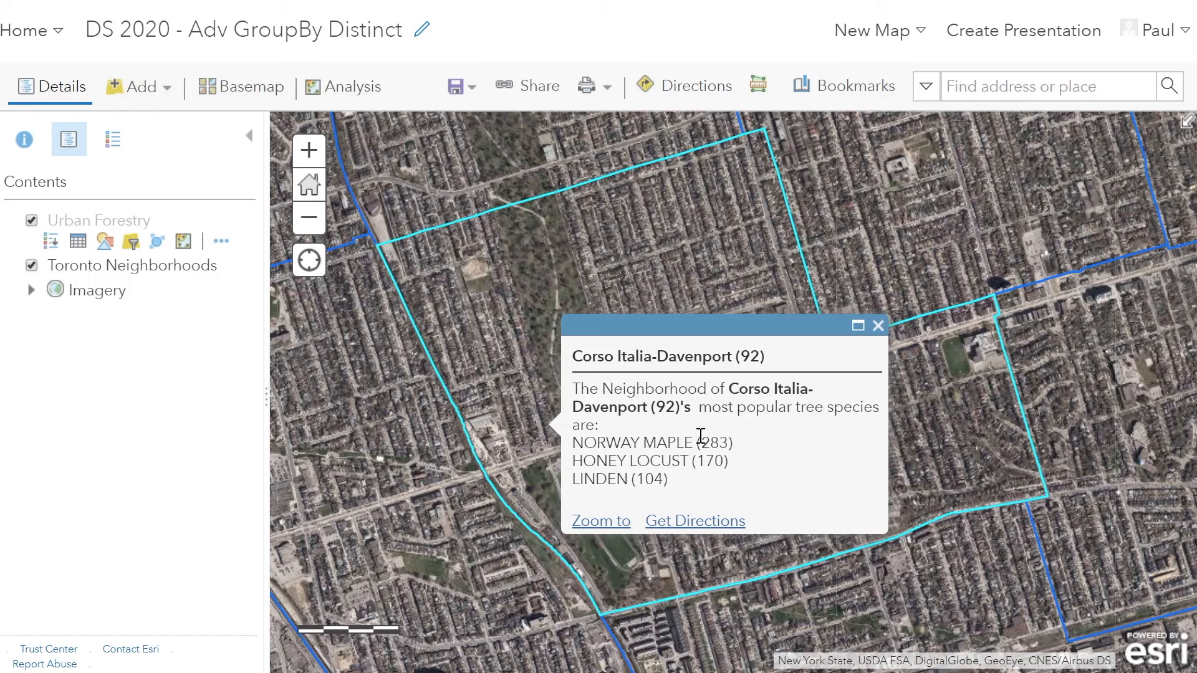
{"action": "left_click", "coordinate": [878, 326]}
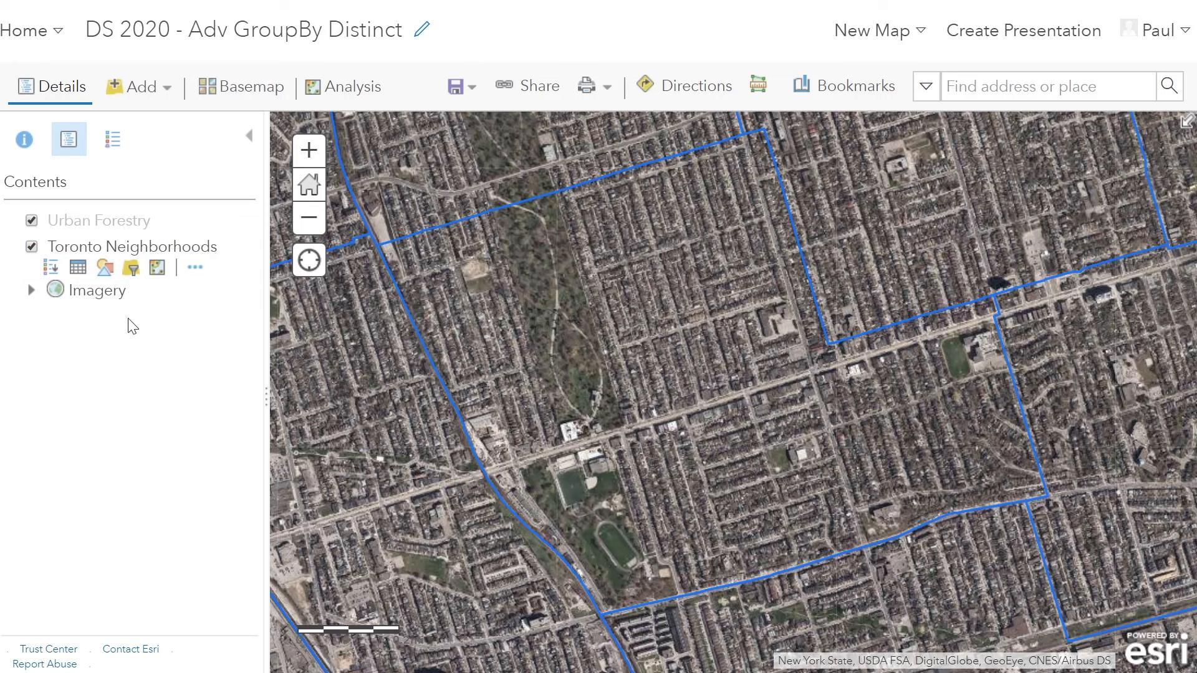
- Open the pop-up configuration of the Toronto Neighborhoods layer and the code of its Most Popular Trees attribute expression
{"action": "left_click", "coordinate": [195, 267]}
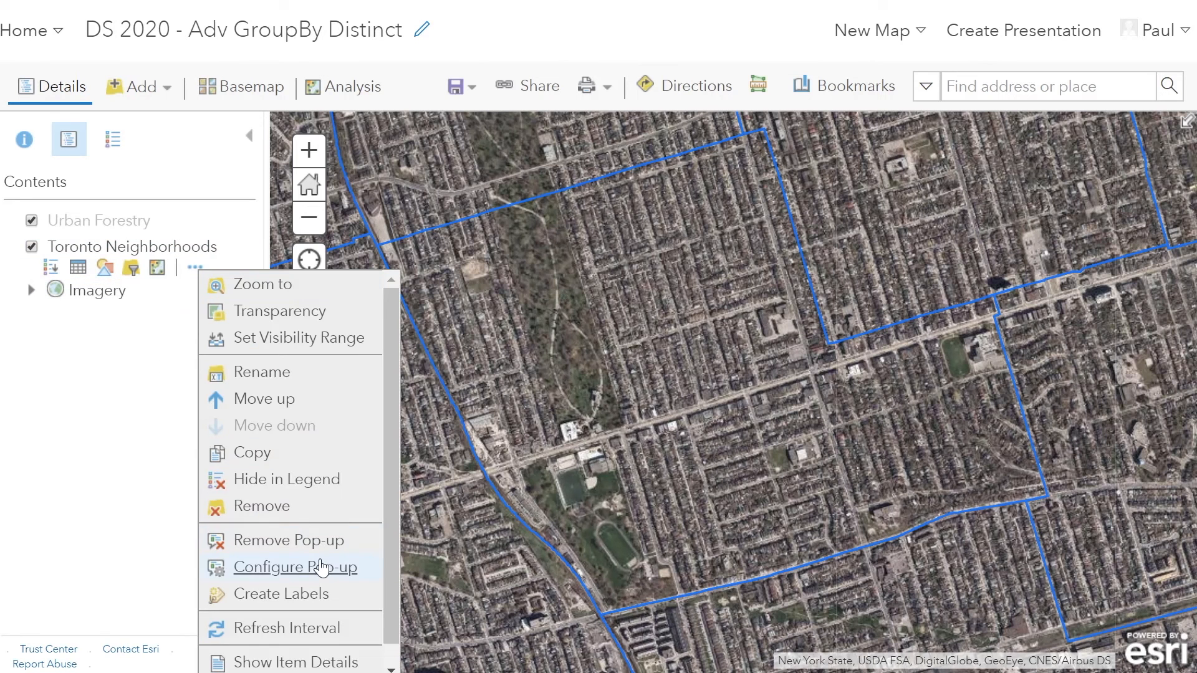
{"action": "left_click", "coordinate": [318, 566]}
{"action": "scroll", "coordinate": [172, 559], "scroll_direction": "down", "scroll_amount": 4}
{"action": "left_click", "coordinate": [115, 406]}
{"action": "left_click", "coordinate": [234, 456]}
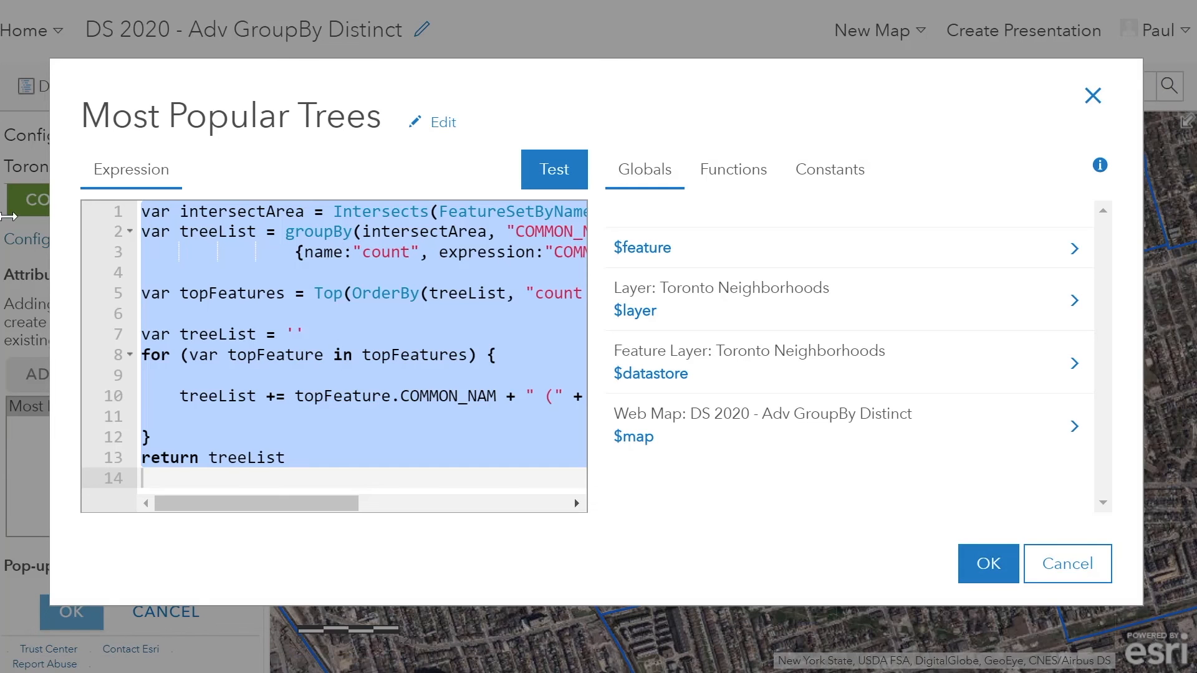
- Examine the Intersects call on line 1, including the $map and "Urban Forestry" arguments of FeatureSetByName
{"action": "left_click", "coordinate": [320, 417]}
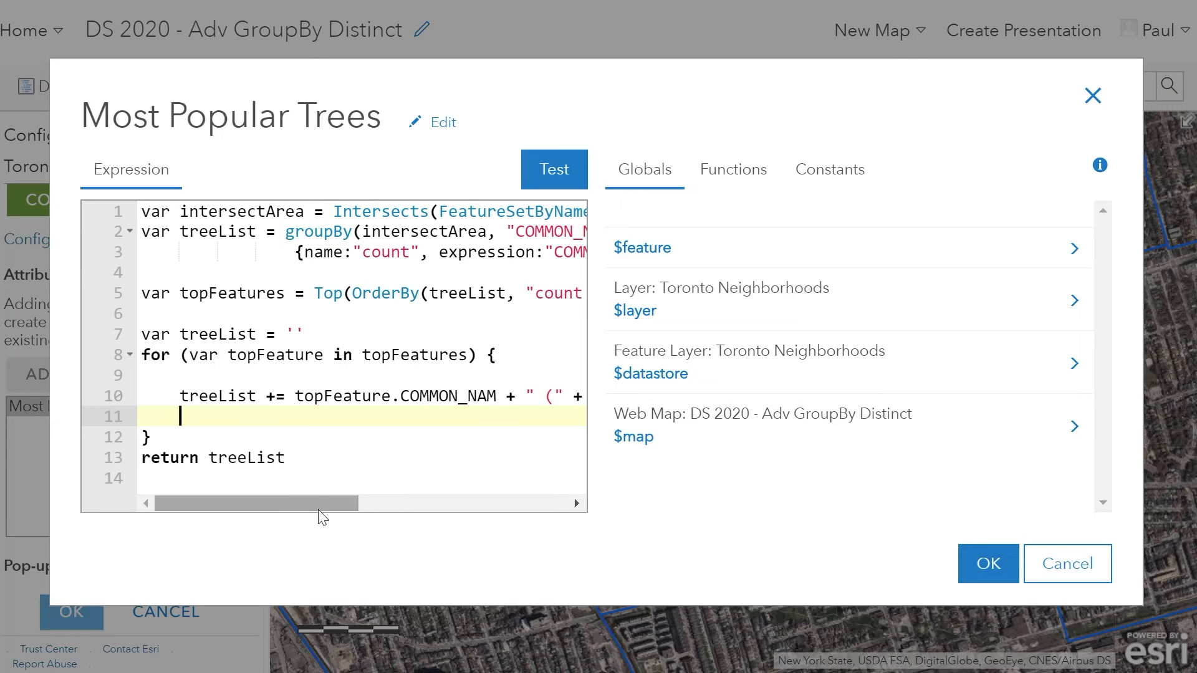
{"action": "left_click_drag", "start_coordinate": [316, 512], "coordinate": [470, 485]}
{"action": "left_click_drag", "start_coordinate": [445, 210], "coordinate": [274, 210]}
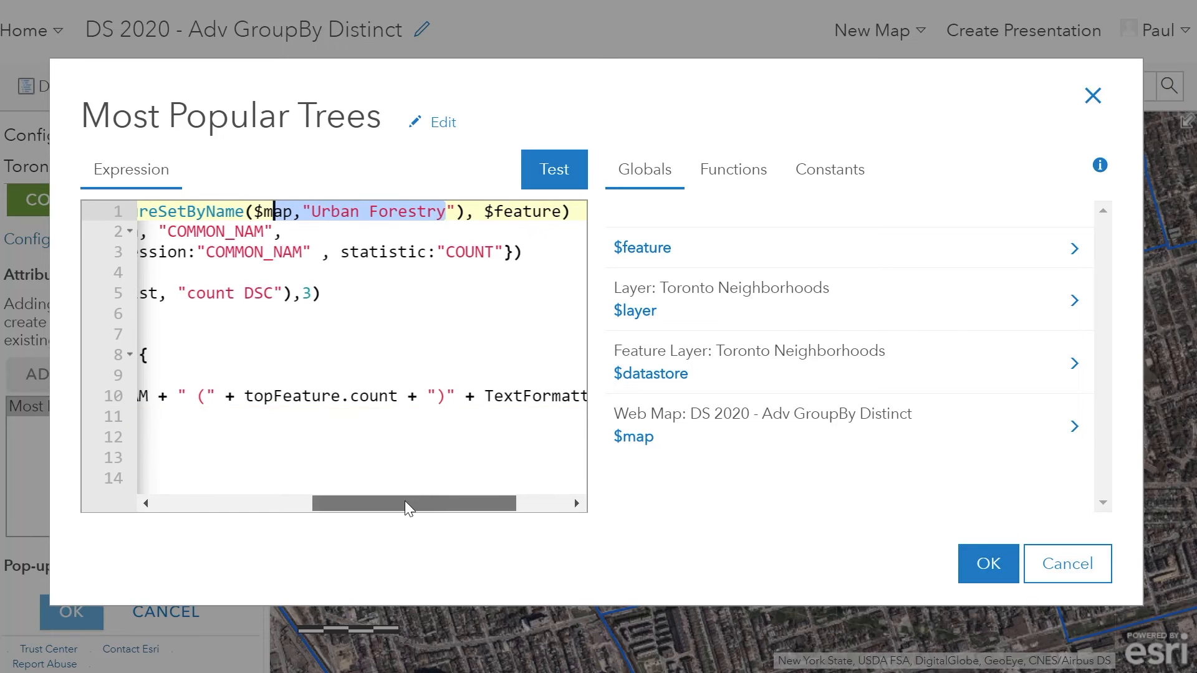
{"action": "left_click_drag", "start_coordinate": [408, 508], "coordinate": [253, 508]}
- Examine the groupBy call on lines 2 and 3, including the COMMON_NAM field and the count statistic definition
{"action": "left_click", "coordinate": [248, 234]}
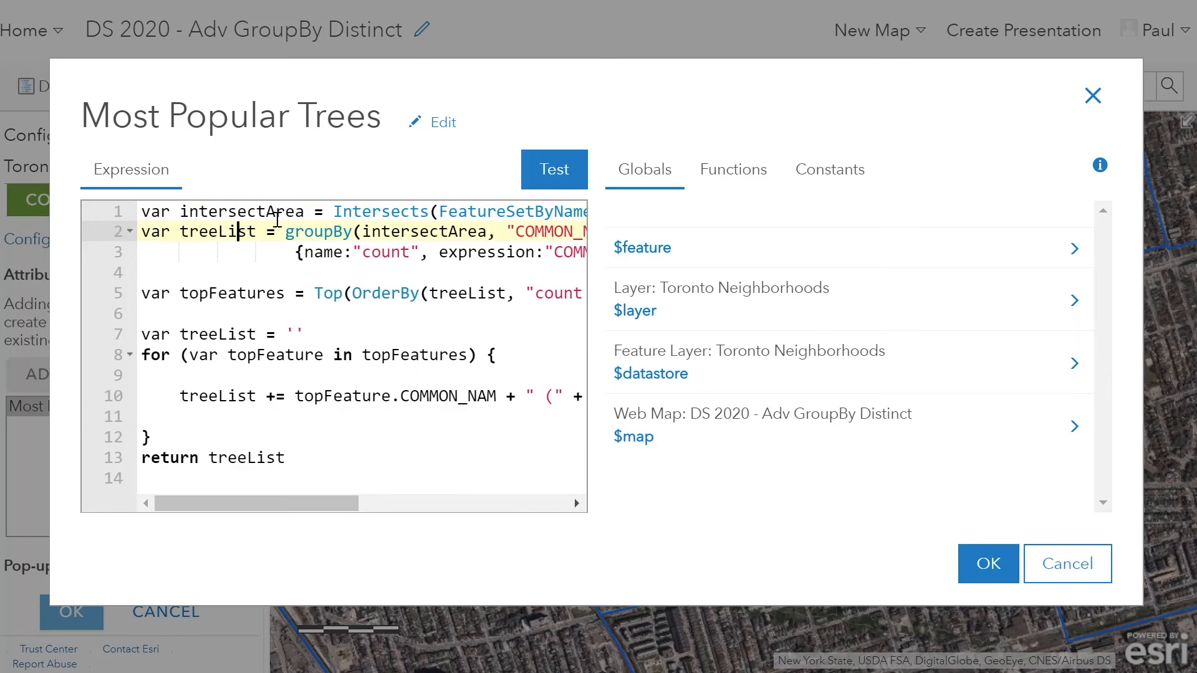
{"action": "left_click_drag", "start_coordinate": [286, 231], "coordinate": [354, 235]}
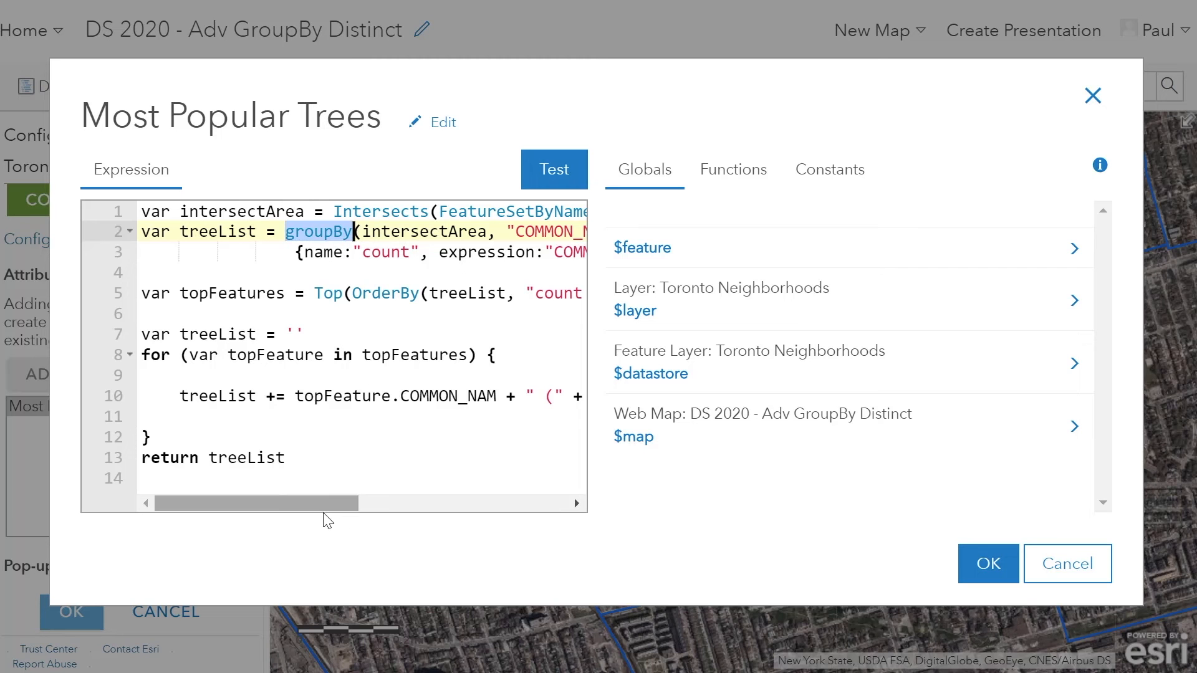
{"action": "left_click_drag", "start_coordinate": [316, 504], "coordinate": [374, 505]}
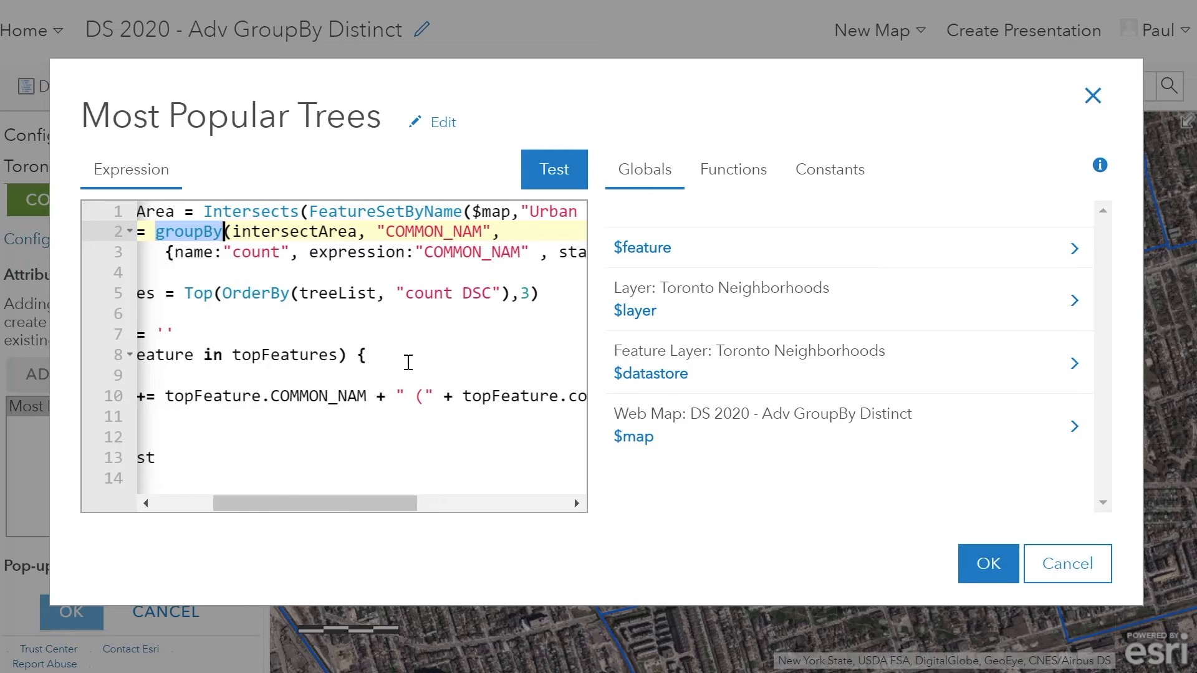
{"action": "left_click_drag", "start_coordinate": [319, 506], "coordinate": [294, 507]}
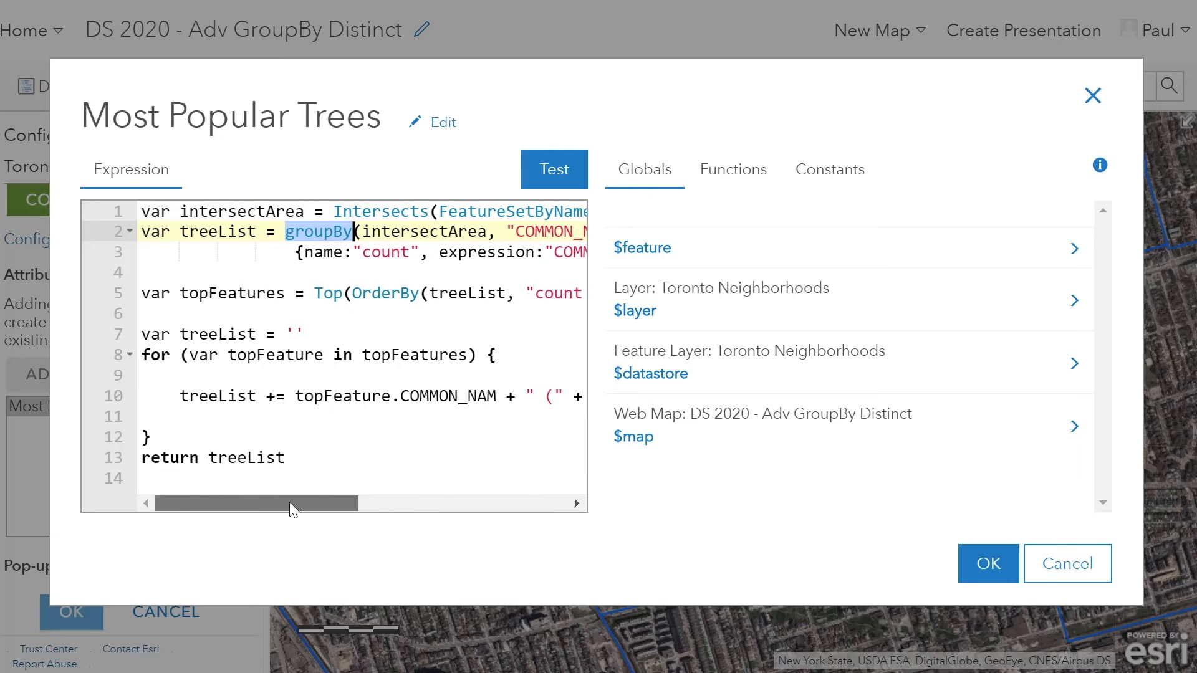
- Examine the Top and OrderBy calls on line 5, including the "count DSC" sort argument and the limit of 3
{"action": "left_click", "coordinate": [314, 290]}
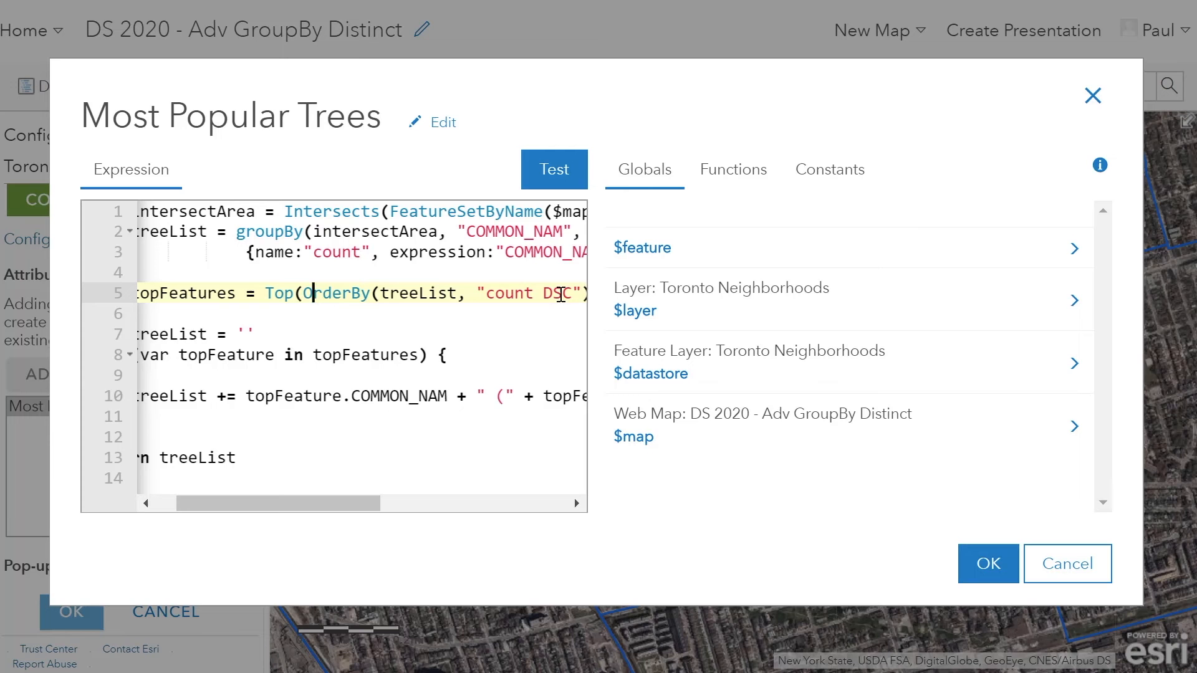
{"action": "left_click", "coordinate": [291, 293]}
{"action": "left_click", "coordinate": [266, 294]}
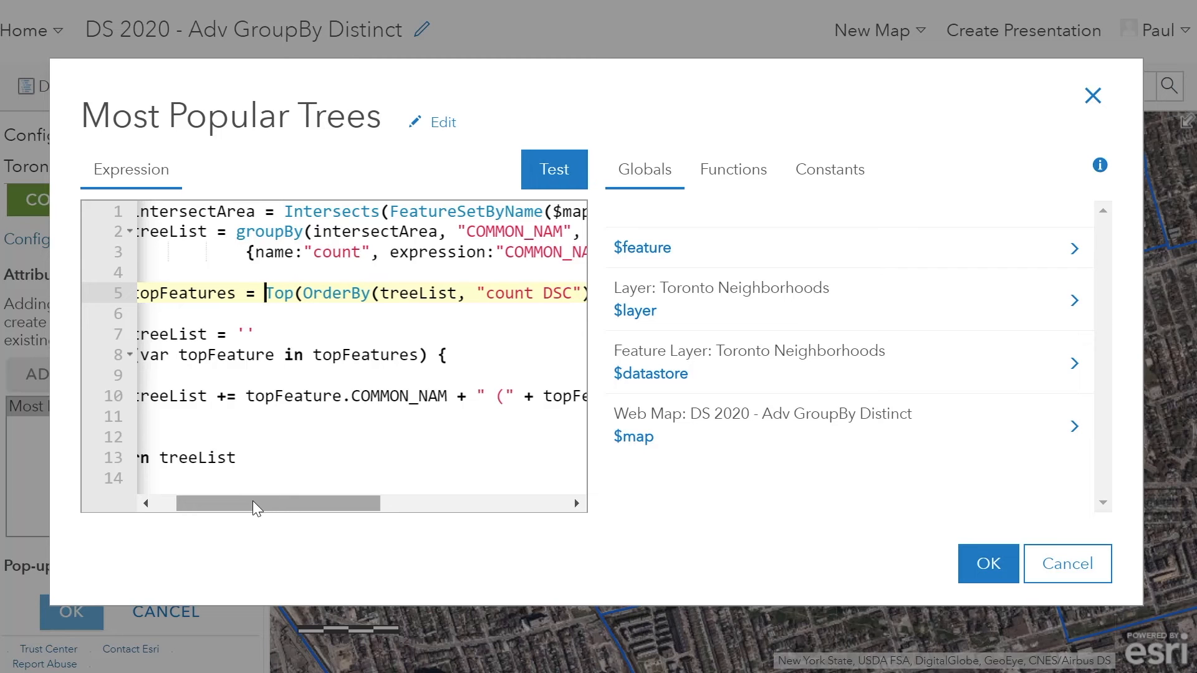
{"action": "left_click_drag", "start_coordinate": [252, 506], "coordinate": [301, 508]}
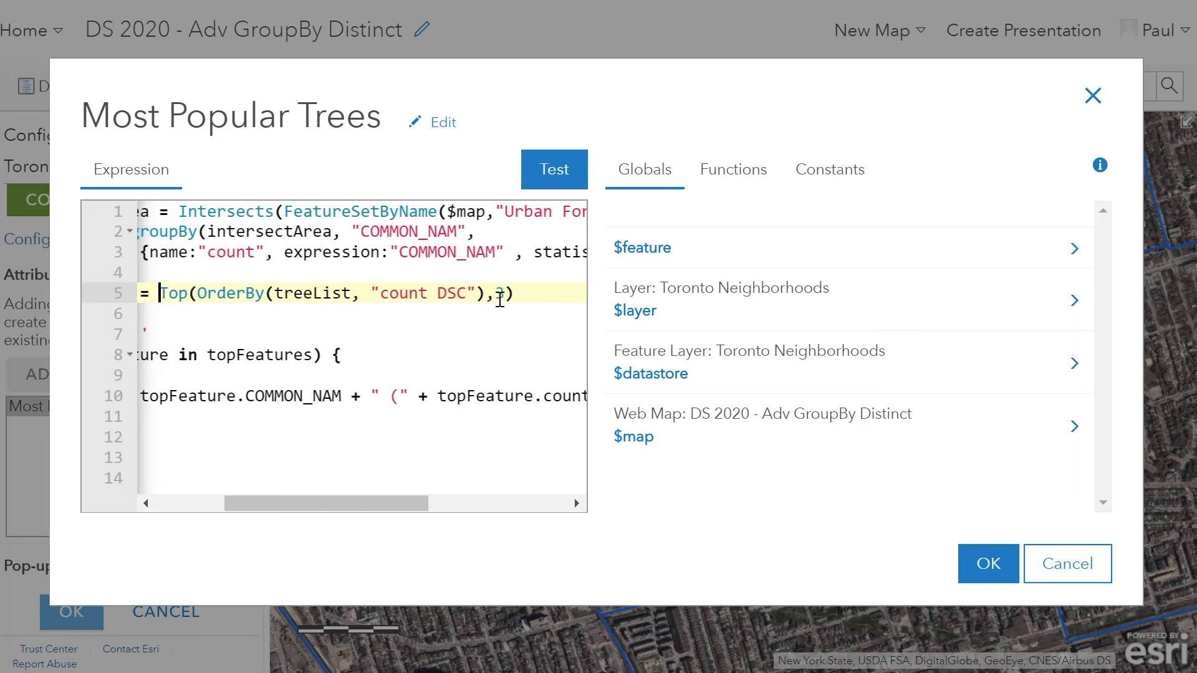
{"action": "left_click", "coordinate": [502, 292]}
{"action": "left_click_drag", "start_coordinate": [315, 502], "coordinate": [207, 504]}
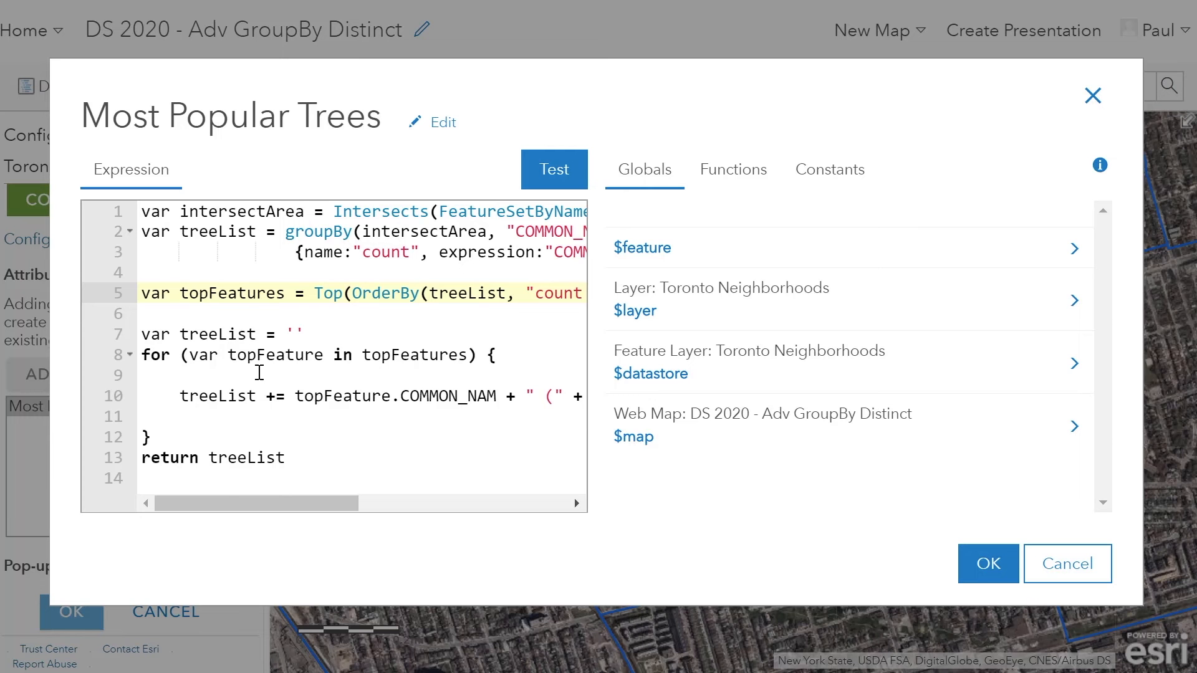
- Examine the text concatenation on line 10, covering the COMMON_NAM field, the count in parentheses and TextFormatting.NewLine
{"action": "mouse_move", "coordinate": [229, 507]}
{"action": "left_mouse_down"}
{"action": "mouse_move", "coordinate": [440, 501]}
{"action": "mouse_move", "coordinate": [240, 502]}
{"action": "left_mouse_up"}
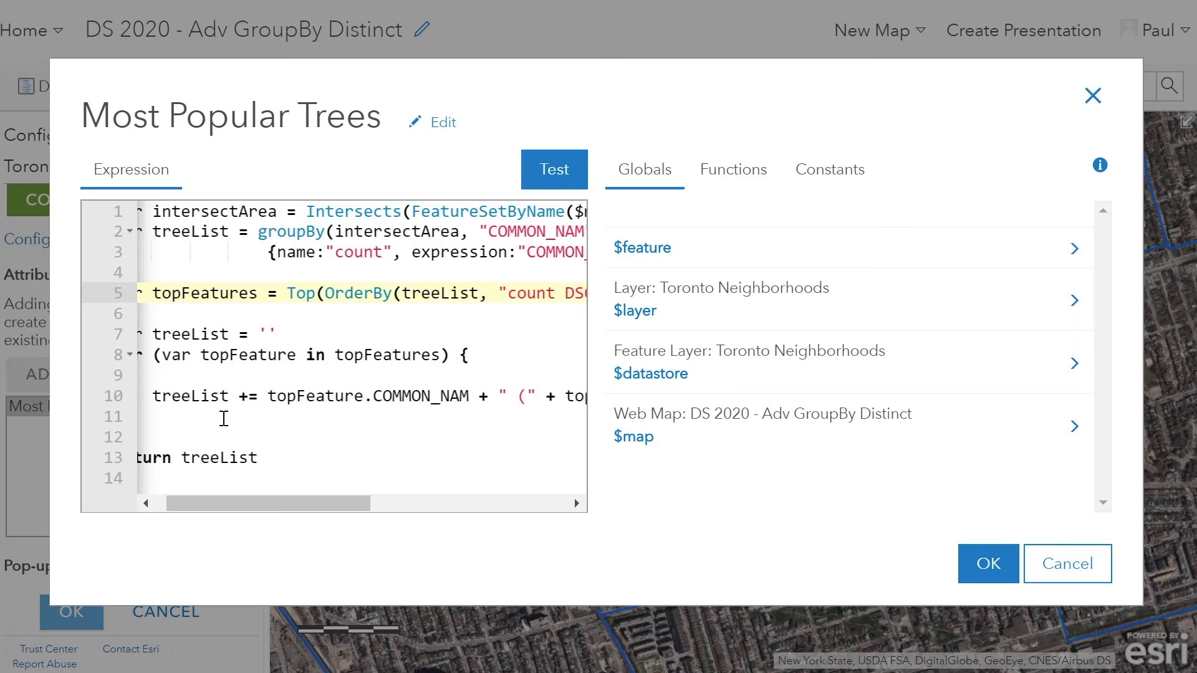
{"action": "left_click_drag", "start_coordinate": [365, 395], "coordinate": [492, 396]}
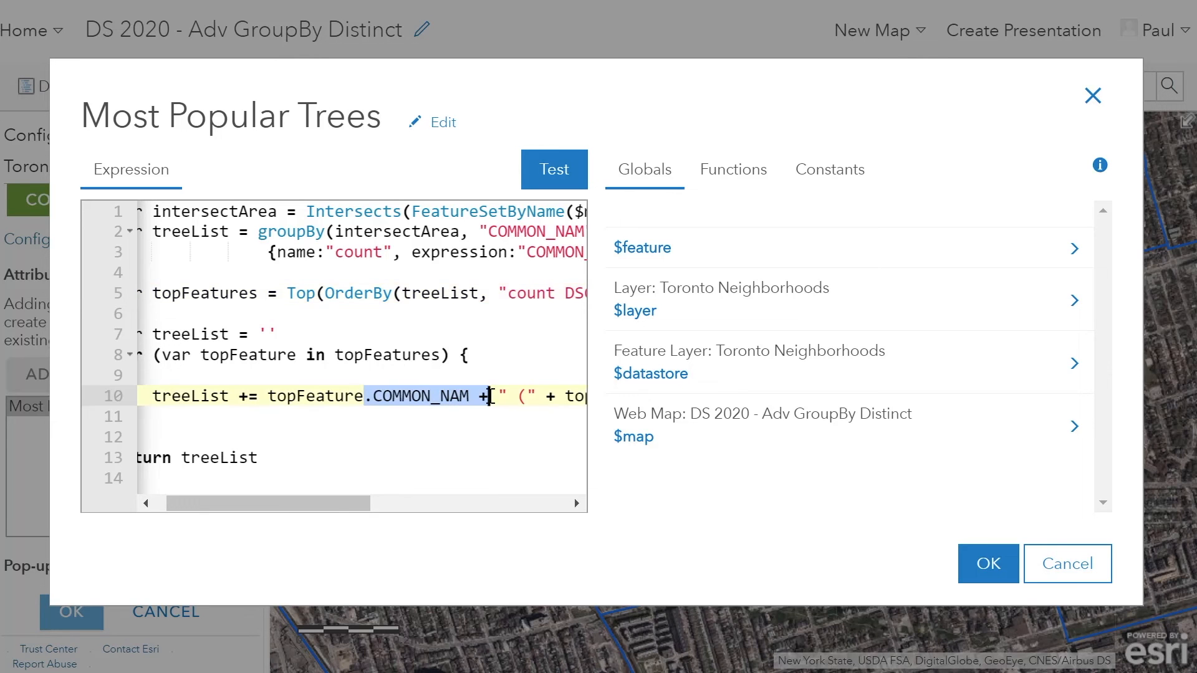
{"action": "left_click_drag", "start_coordinate": [349, 504], "coordinate": [459, 505]}
{"action": "left_click_drag", "start_coordinate": [275, 392], "coordinate": [337, 397]}
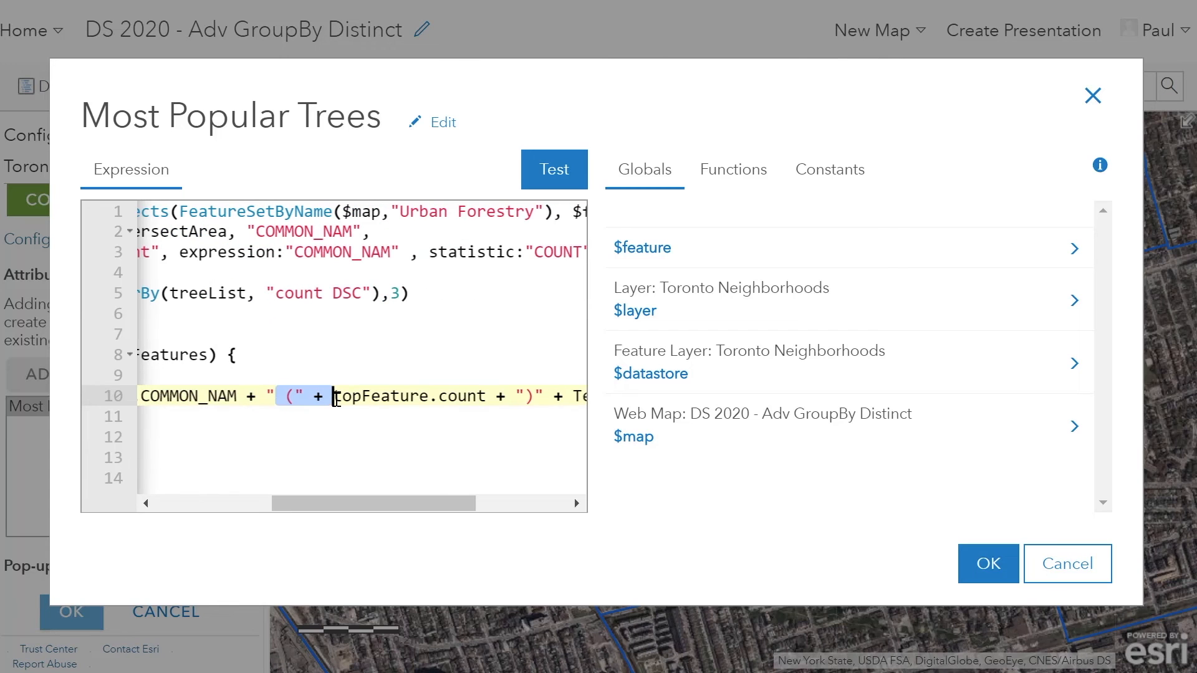
{"action": "left_click", "coordinate": [525, 396]}
{"action": "left_click", "coordinate": [451, 394]}
{"action": "left_click_drag", "start_coordinate": [400, 507], "coordinate": [492, 449]}
{"action": "left_click", "coordinate": [418, 395]}
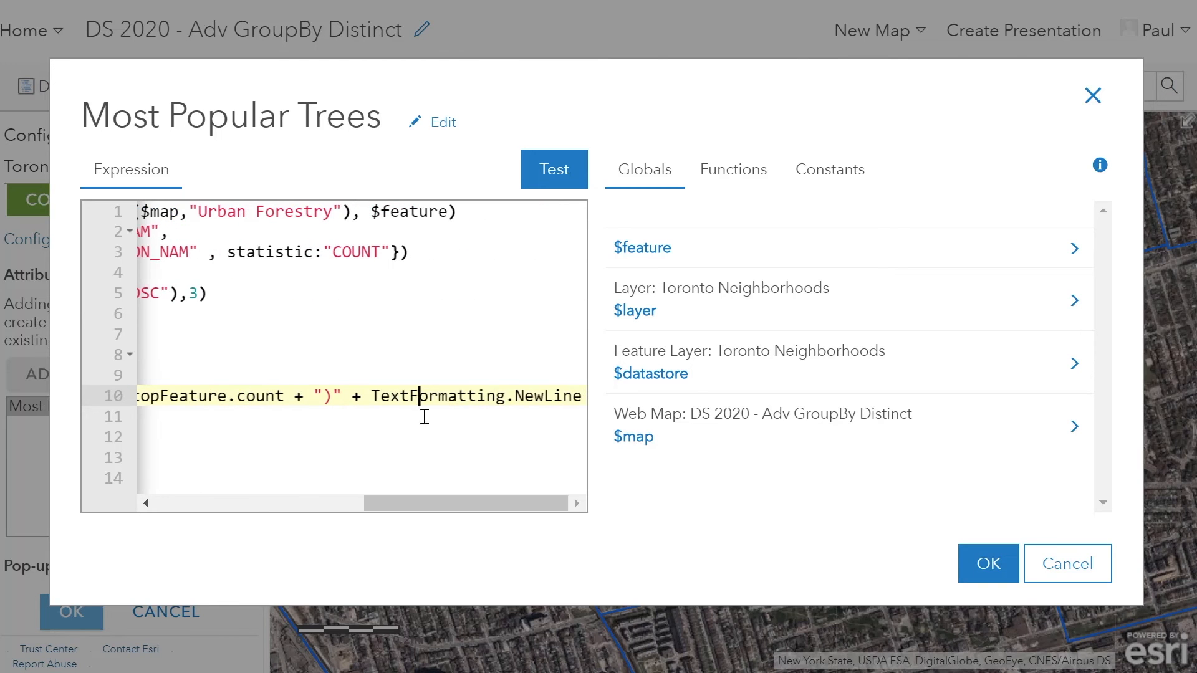
- Test the Most Popular Trees expression, read through the returned species list and accept the expression
{"action": "left_click", "coordinate": [553, 166]}
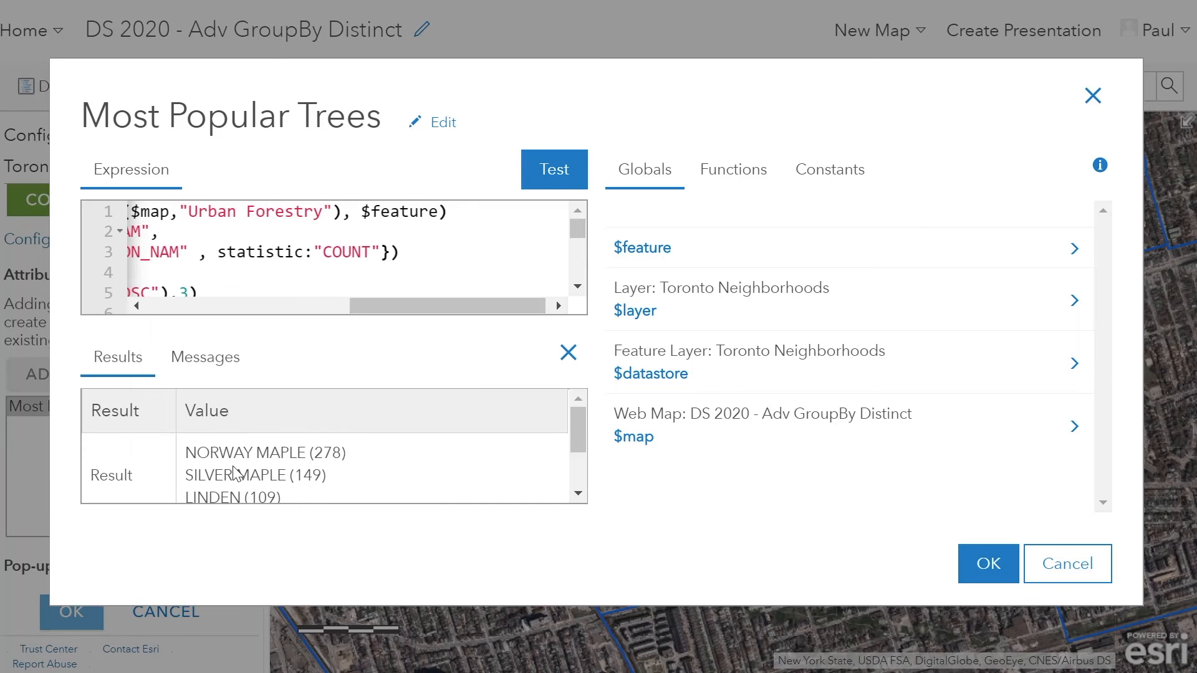
{"action": "left_click_drag", "start_coordinate": [189, 454], "coordinate": [449, 456]}
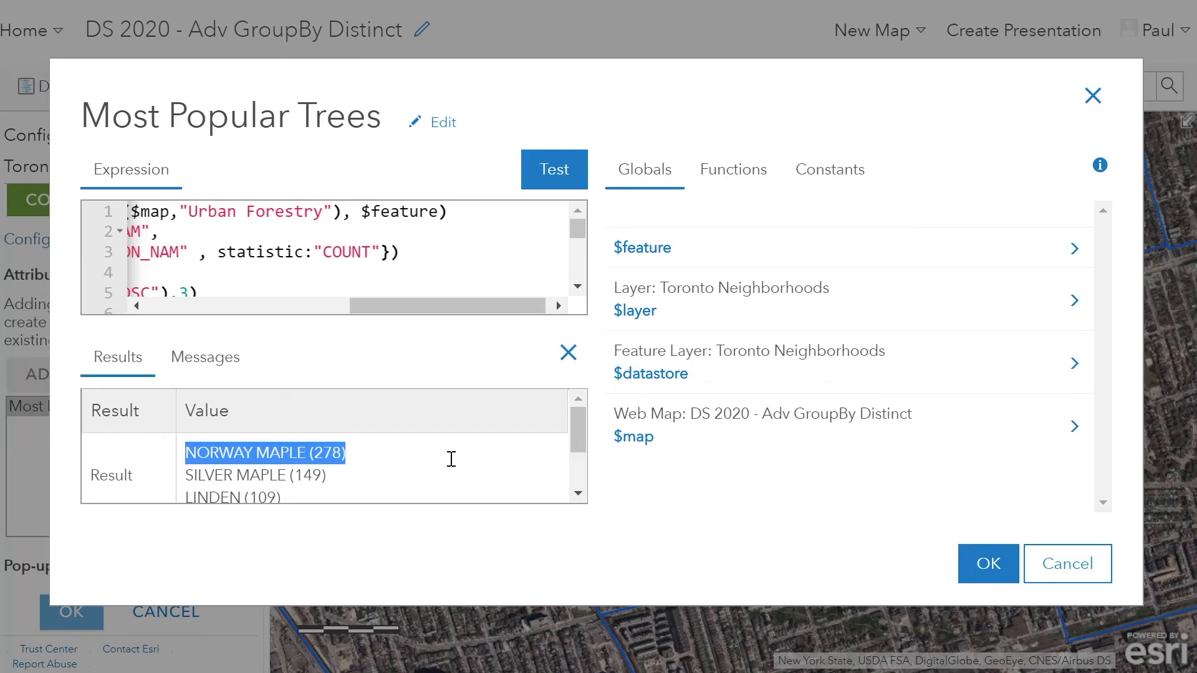
{"action": "left_click_drag", "start_coordinate": [234, 483], "coordinate": [322, 482]}
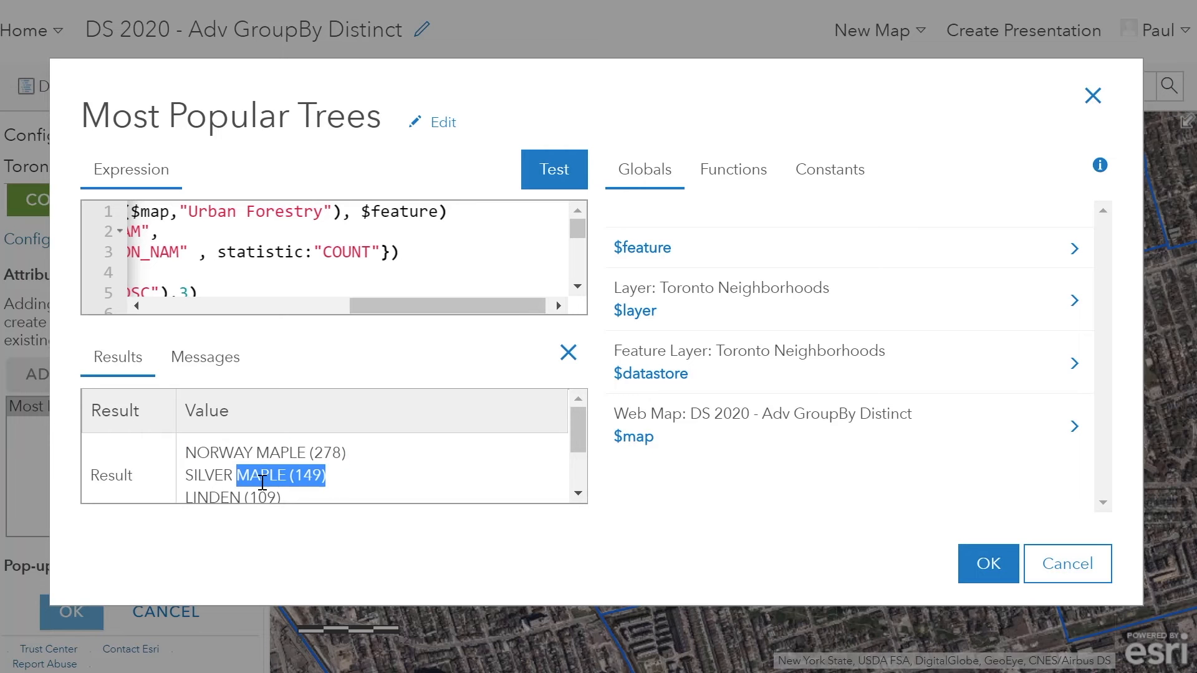
{"action": "left_click_drag", "start_coordinate": [223, 495], "coordinate": [331, 493]}
{"action": "left_click", "coordinate": [329, 469]}
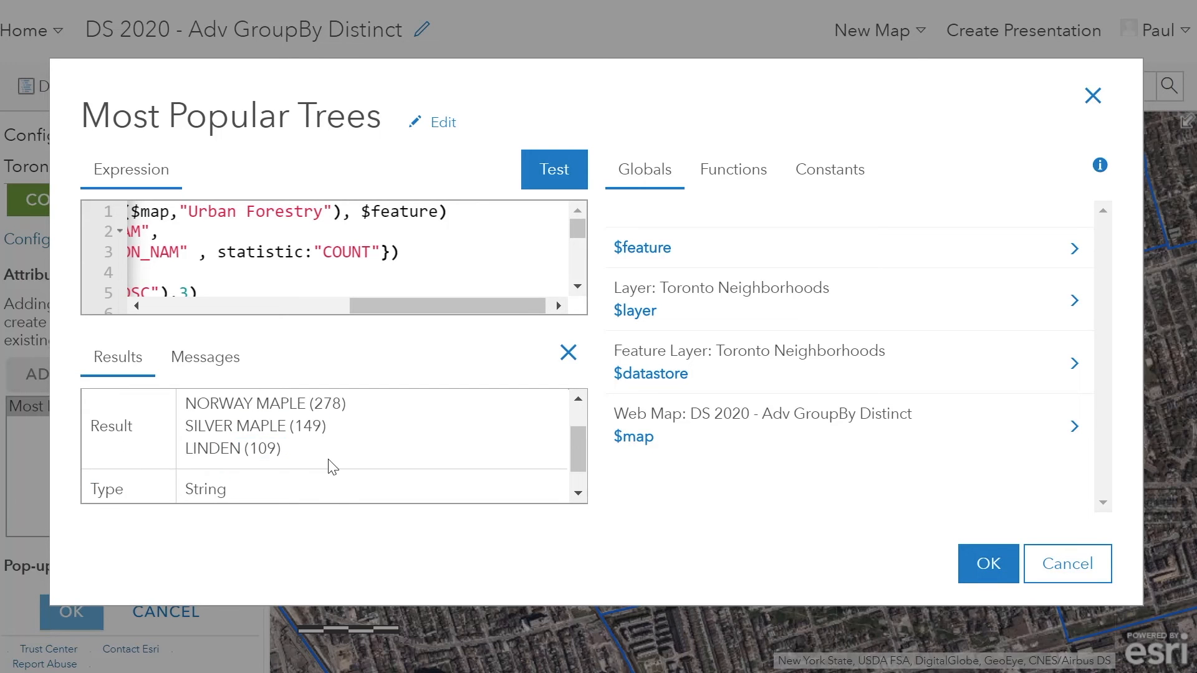
{"action": "left_click", "coordinate": [991, 570]}
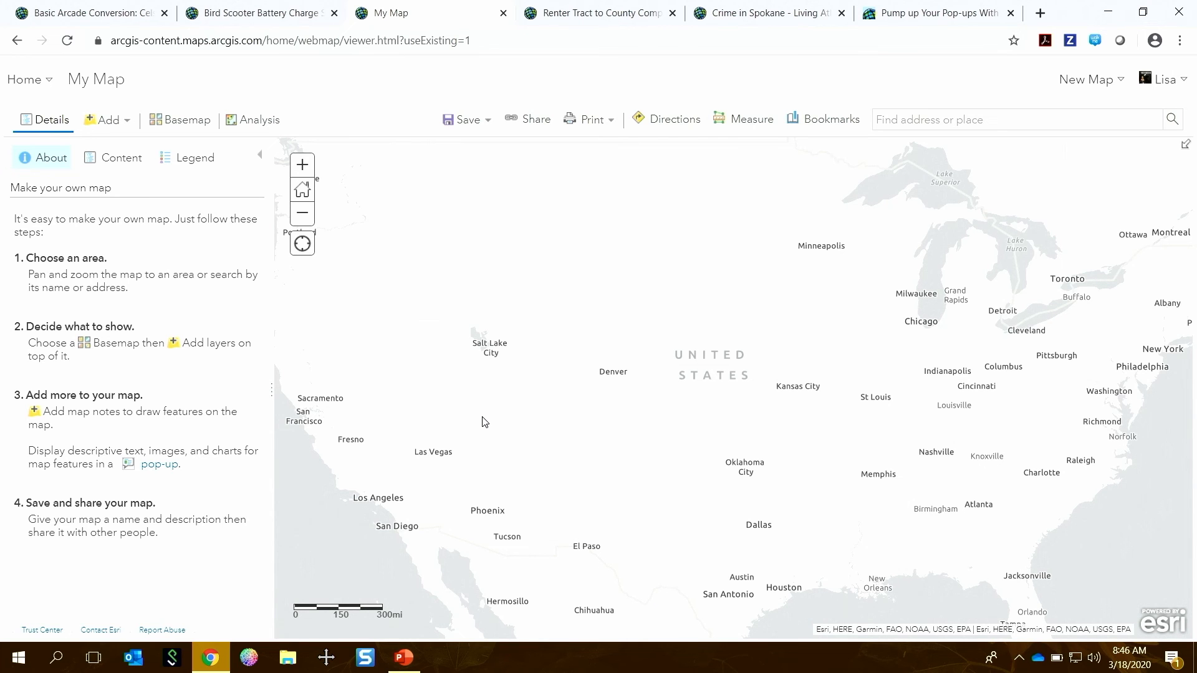
- Browse the Living Atlas layers for the new map and search them for "housing"
{"action": "left_click", "coordinate": [119, 121]}
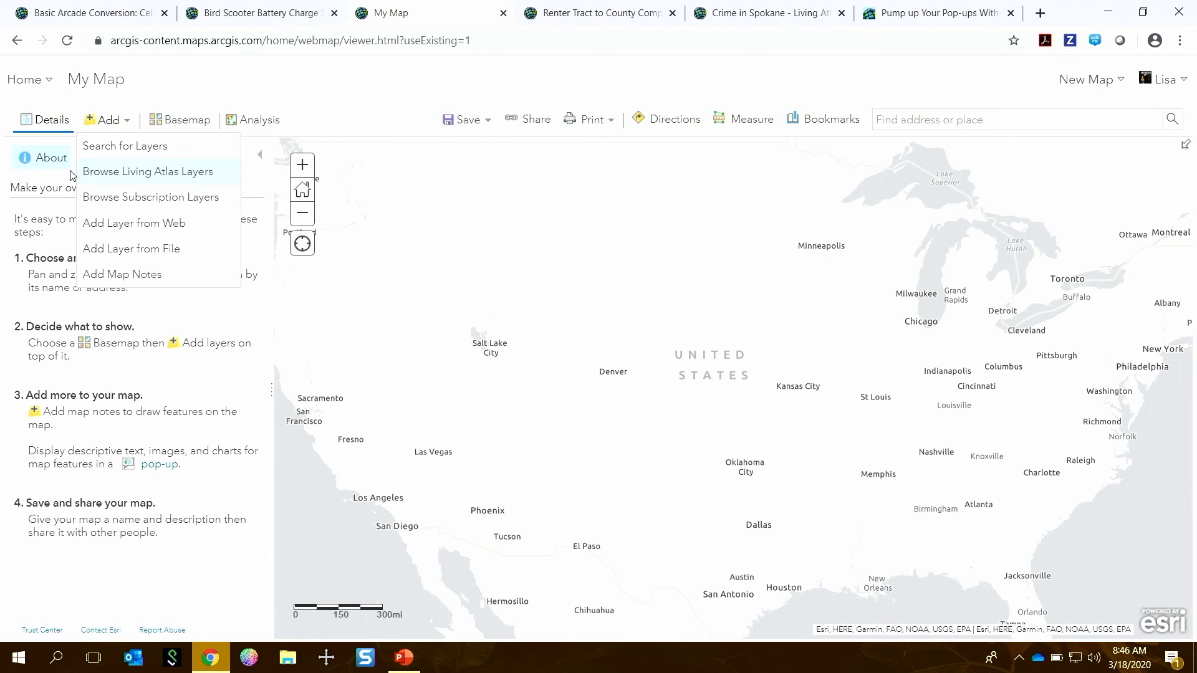
{"action": "left_click", "coordinate": [217, 174]}
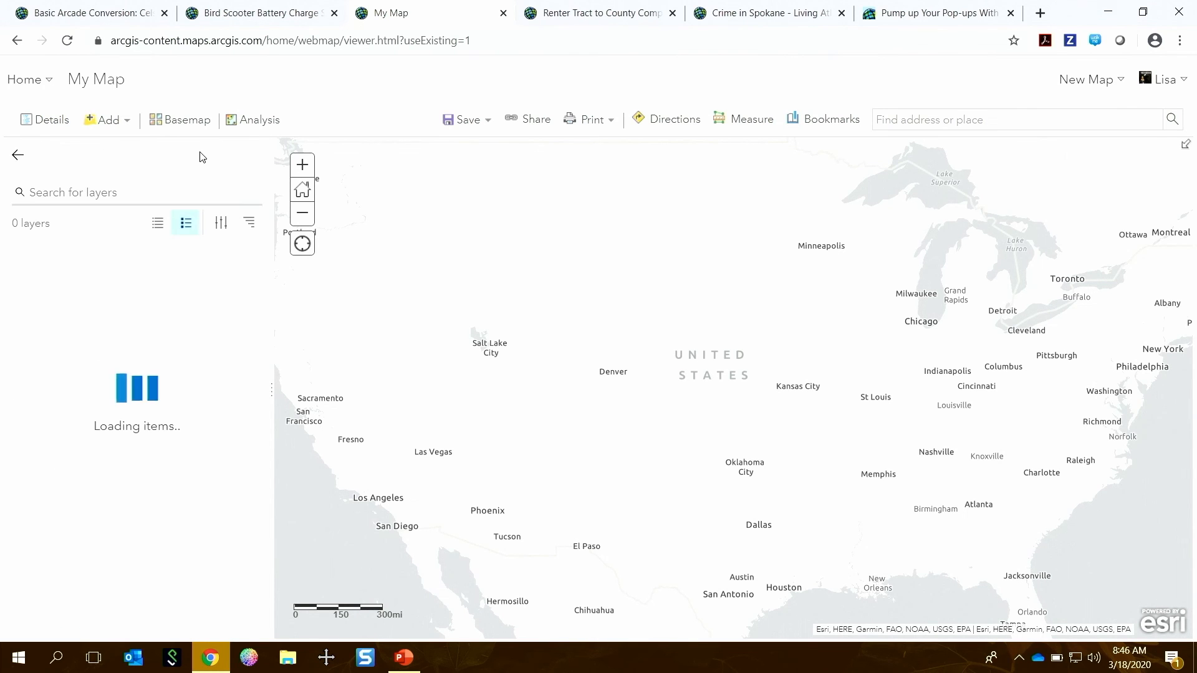
{"action": "left_click", "coordinate": [188, 195]}
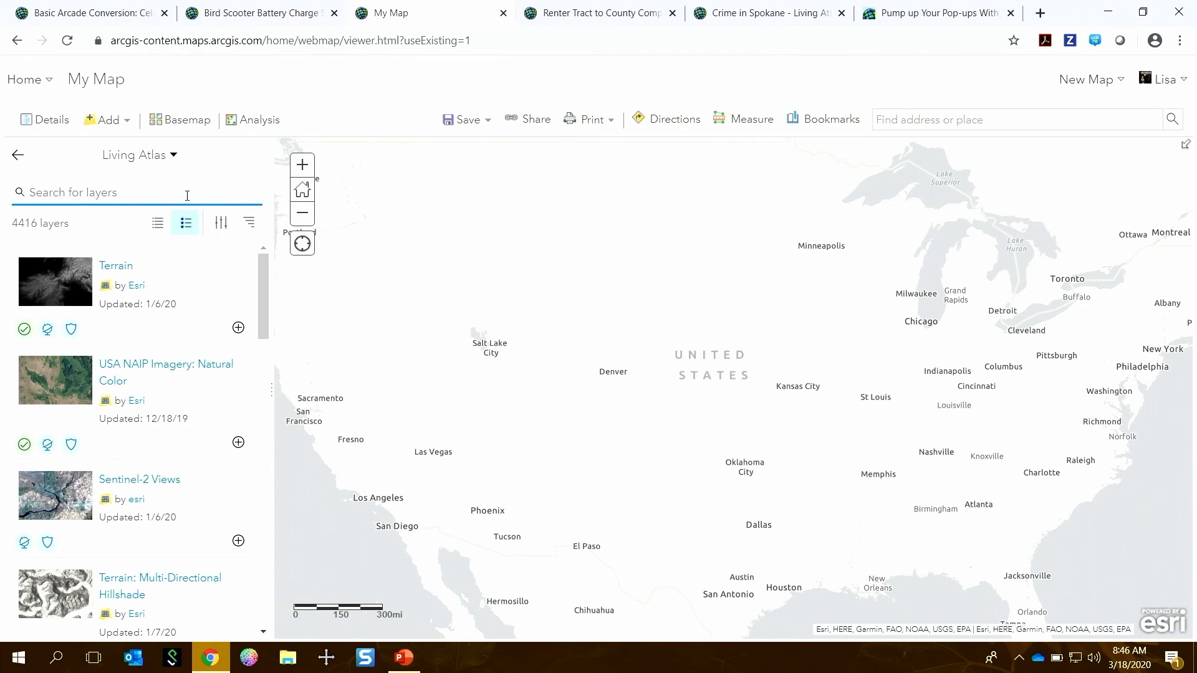
{"action": "type", "text": "housing"}
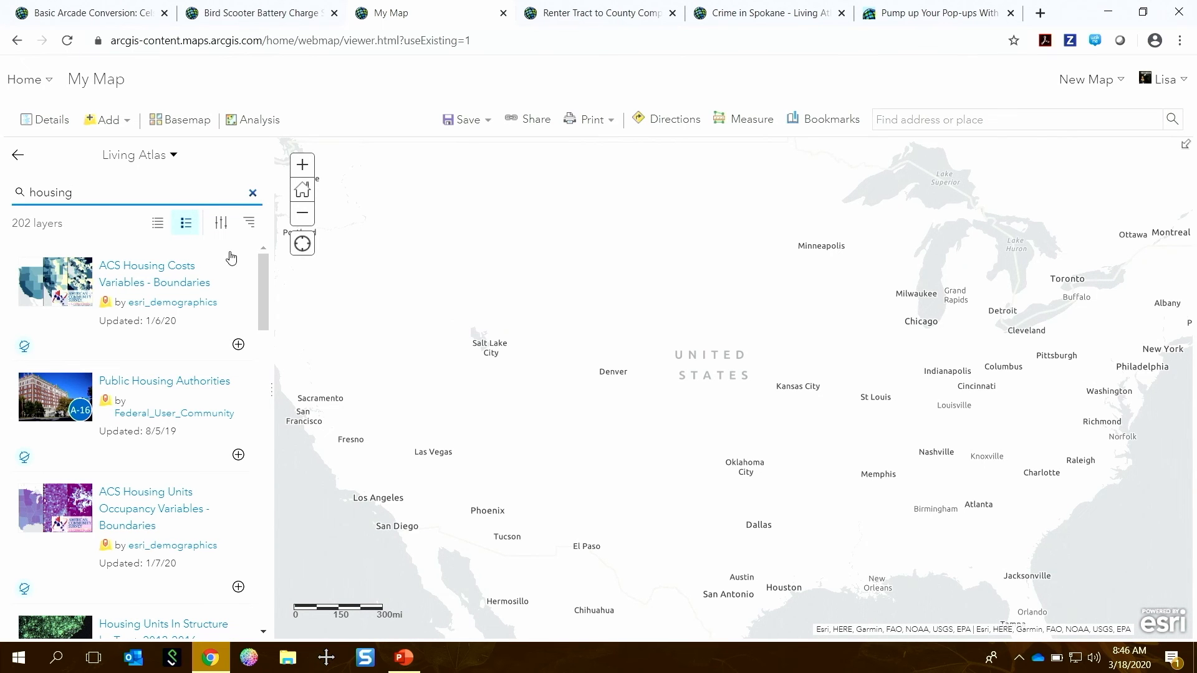
{"action": "left_click_drag", "start_coordinate": [263, 292], "coordinate": [263, 293]}
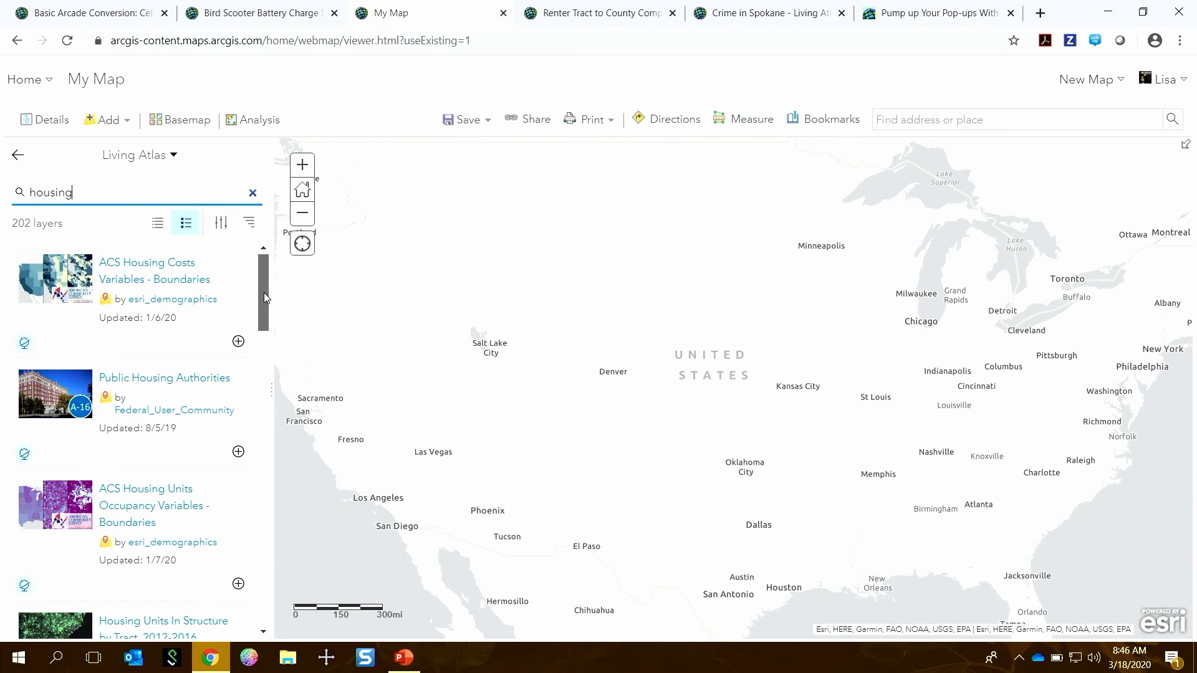
{"action": "left_click_drag", "start_coordinate": [263, 293], "coordinate": [264, 317]}
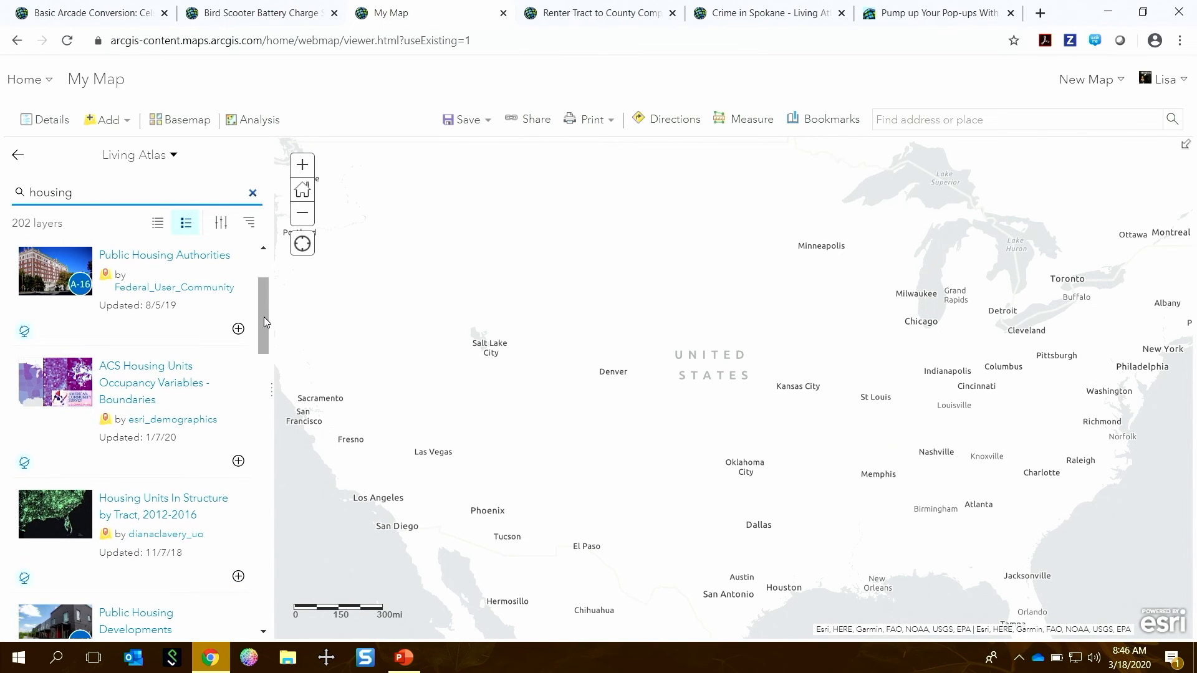
- Review the description of ACS Housing Units Occupancy Variables - Boundaries, add the layer to the map and leave the layer search
{"action": "left_click", "coordinate": [144, 365]}
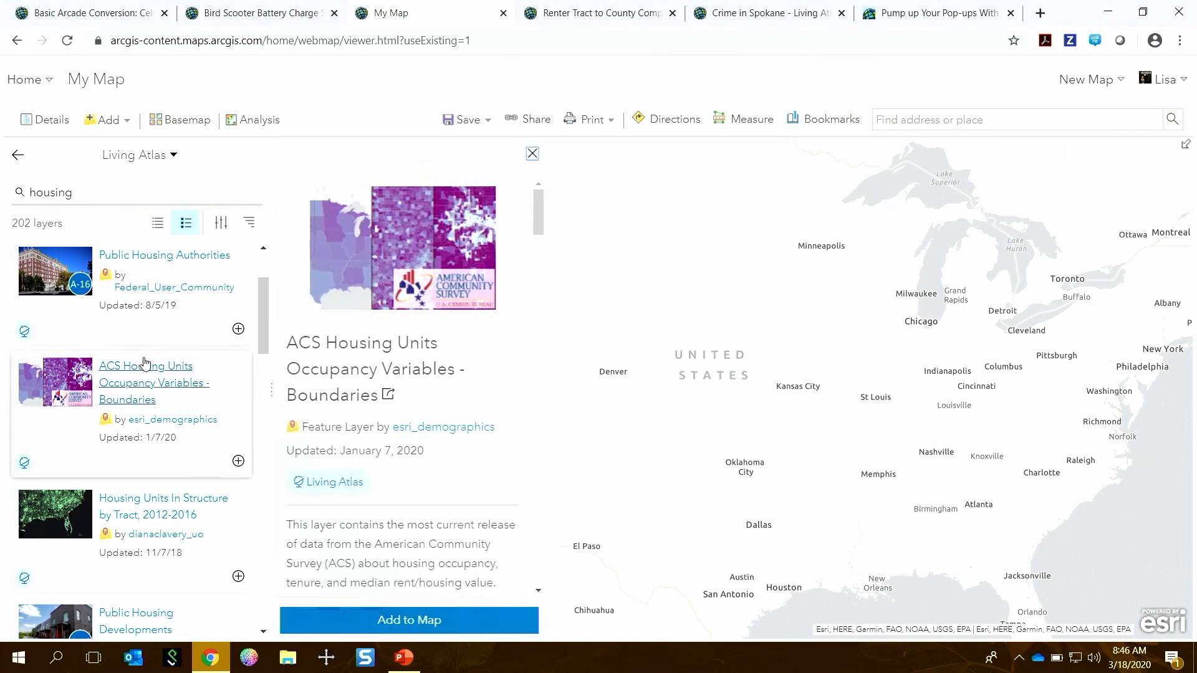
{"action": "left_click_drag", "start_coordinate": [537, 211], "coordinate": [543, 303]}
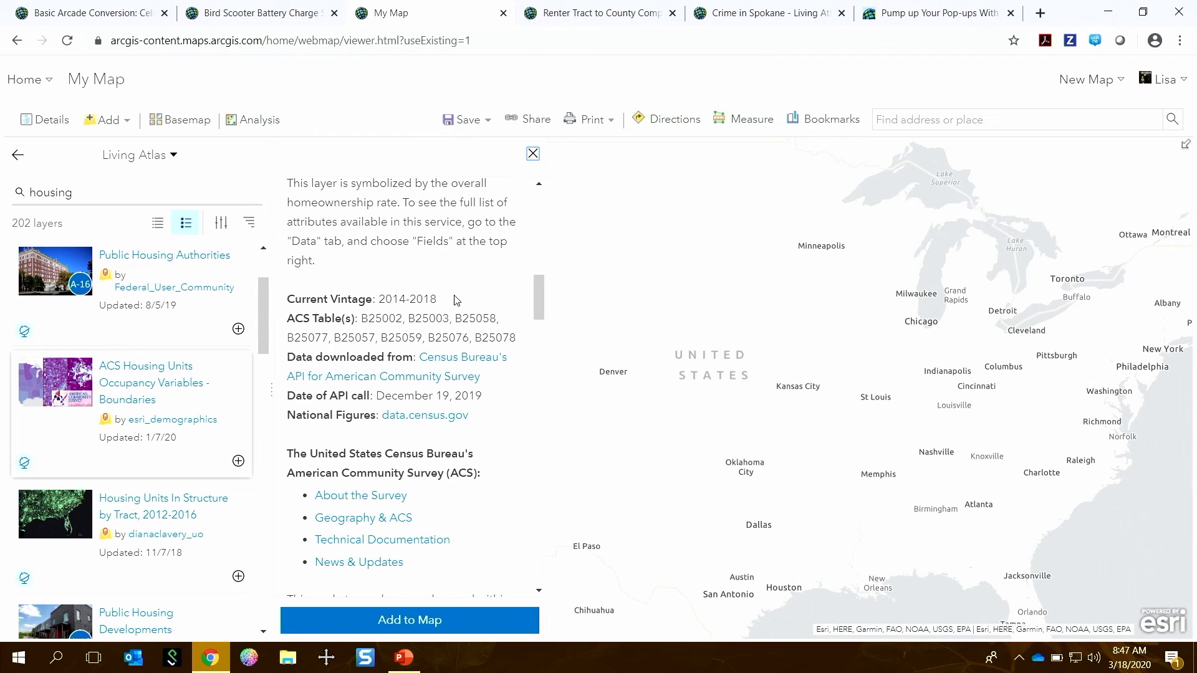
{"action": "scroll", "coordinate": [540, 288], "scroll_direction": "up", "scroll_amount": 10}
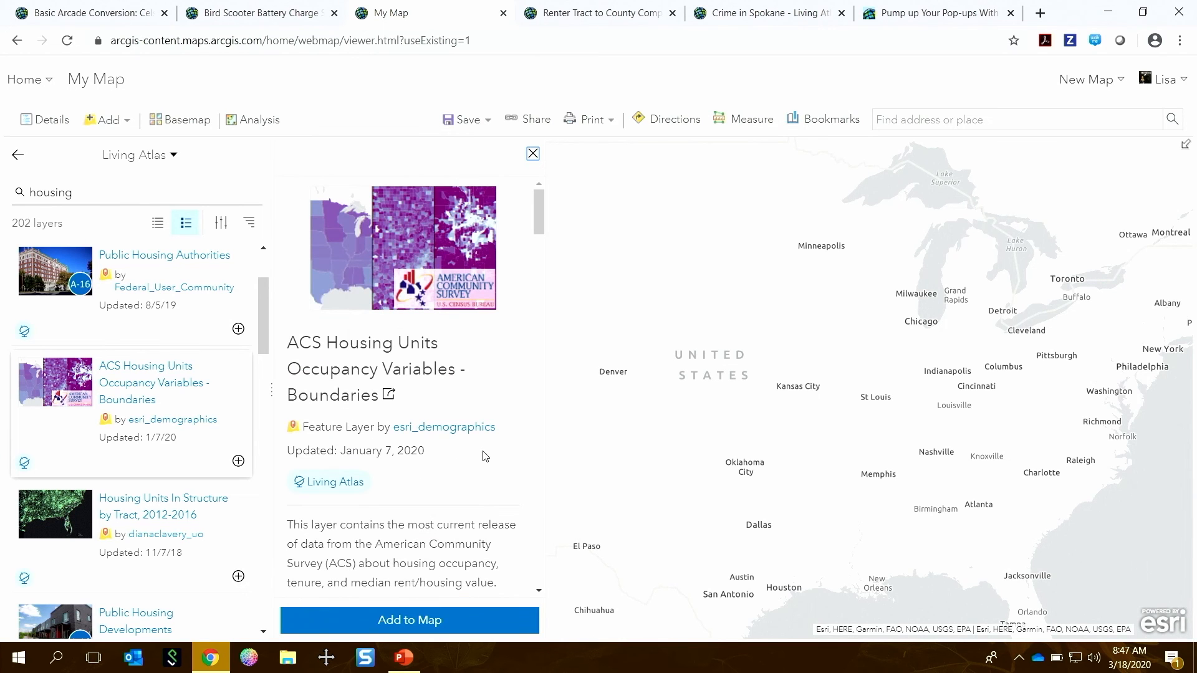
{"action": "left_click", "coordinate": [459, 621]}
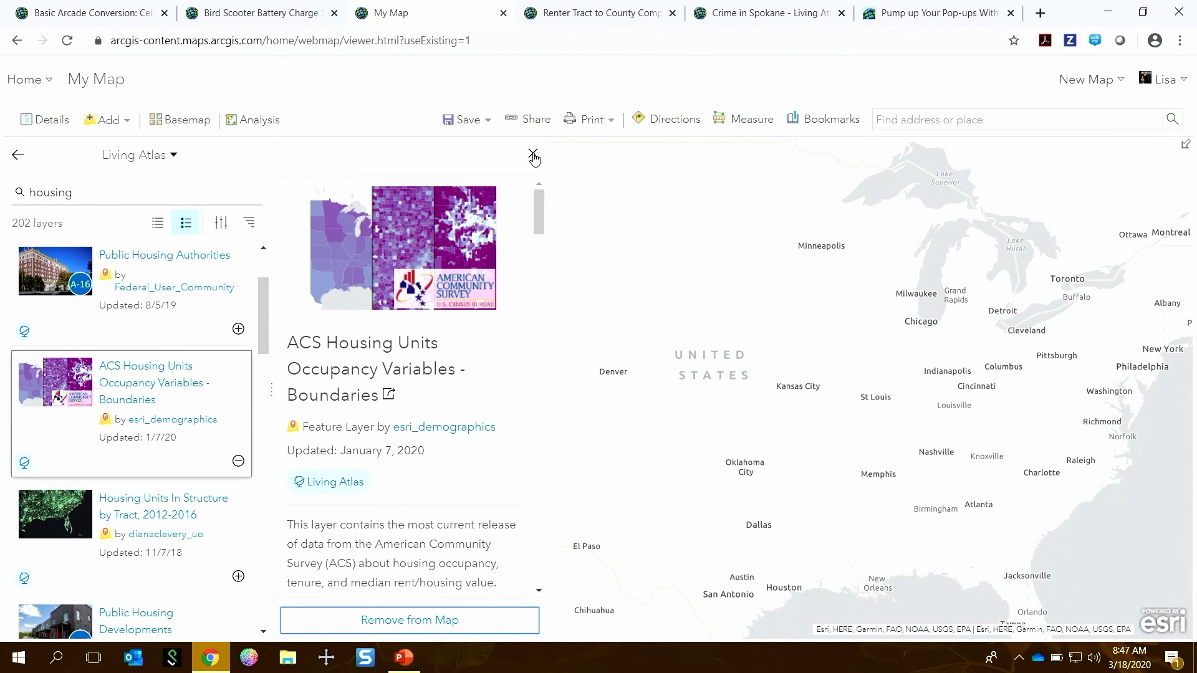
{"action": "left_click", "coordinate": [532, 154]}
{"action": "left_click", "coordinate": [18, 155]}
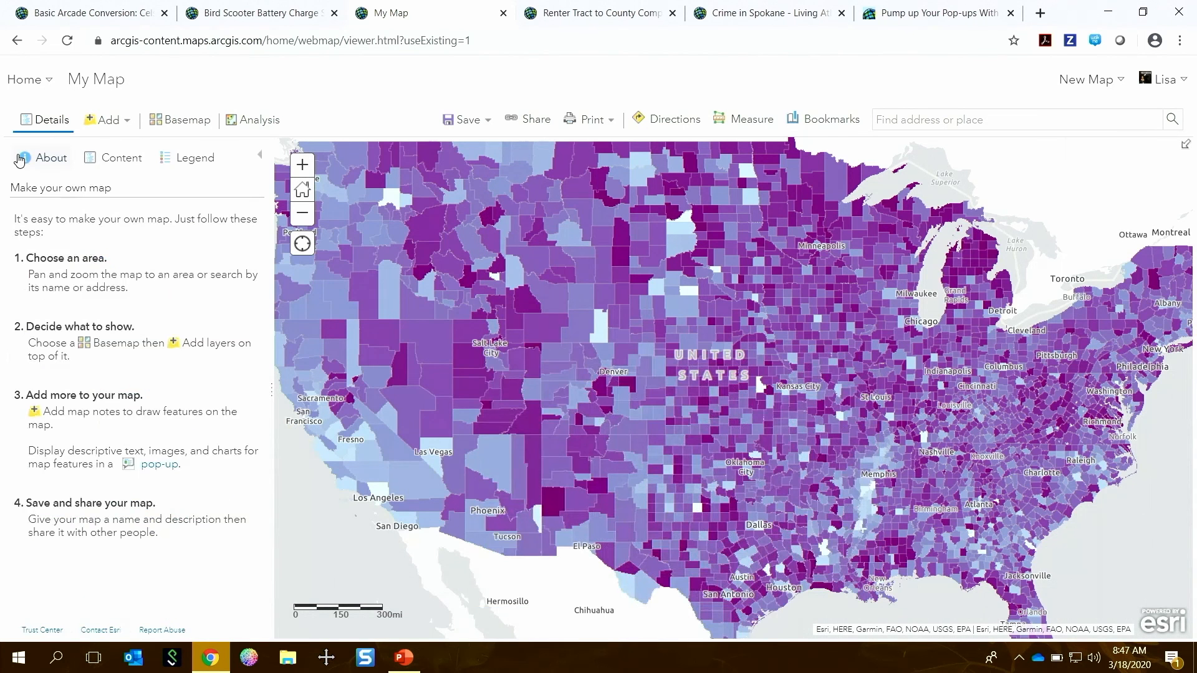
- Examine the map's contents, covering the State, County and Tract layers and the legend of the Tract layer
{"action": "left_click", "coordinate": [114, 161]}
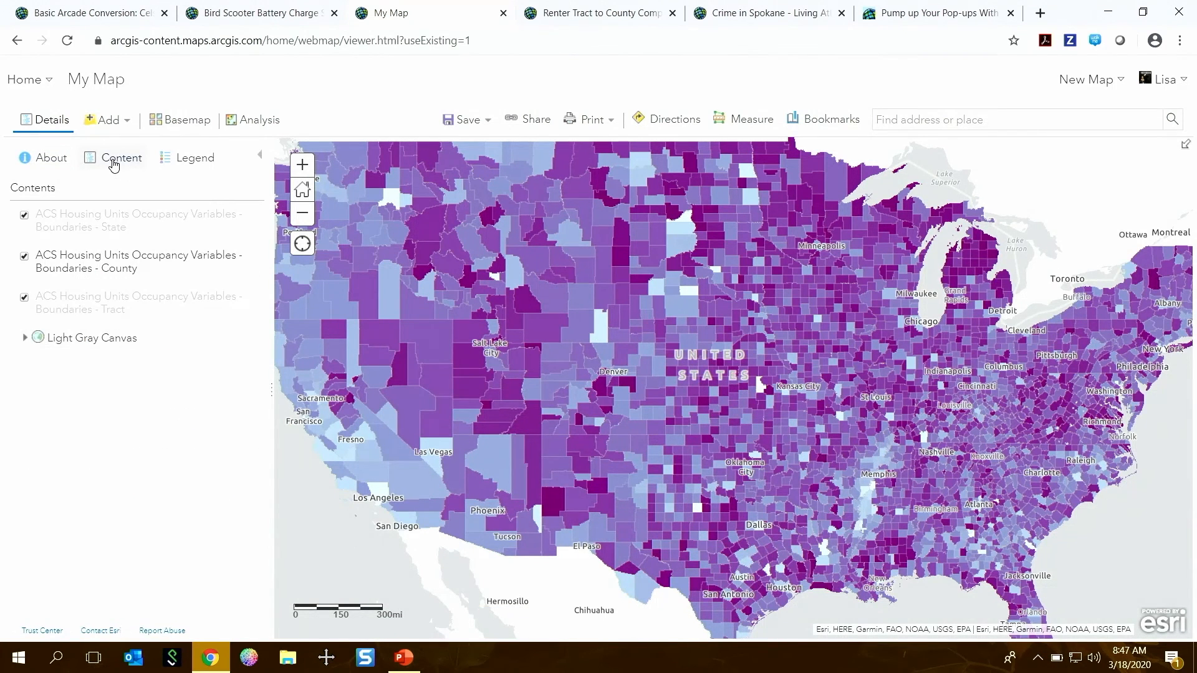
{"action": "mouse_move", "coordinate": [75, 229]}
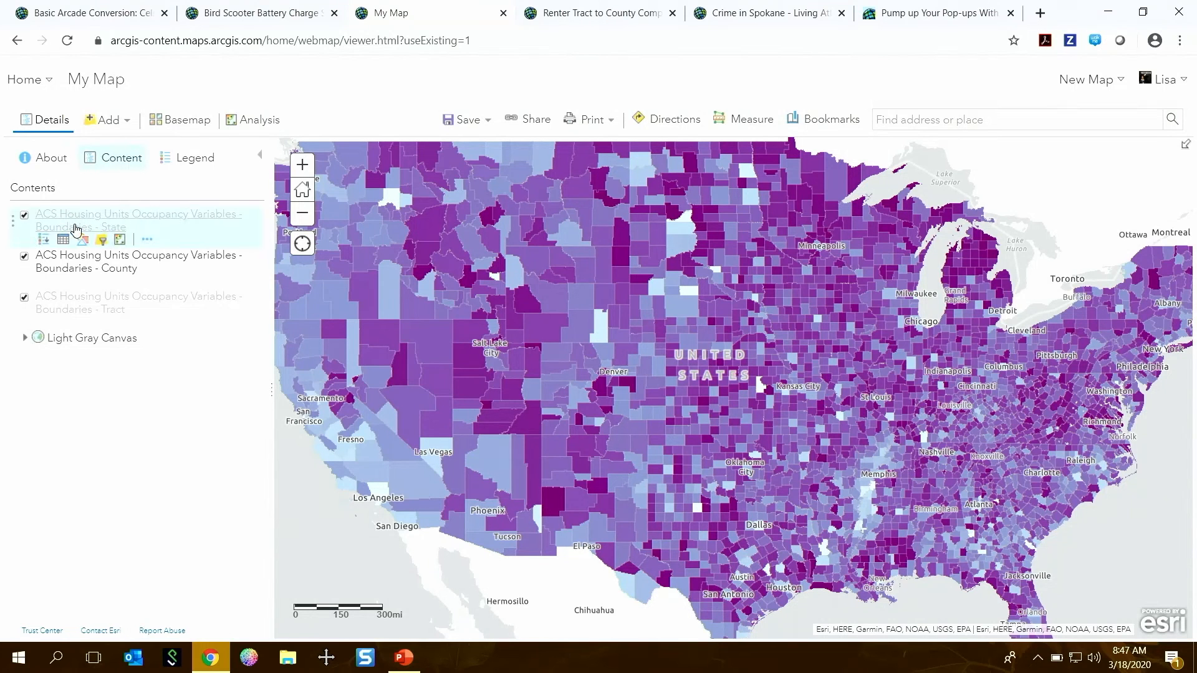
{"action": "mouse_move", "coordinate": [104, 311]}
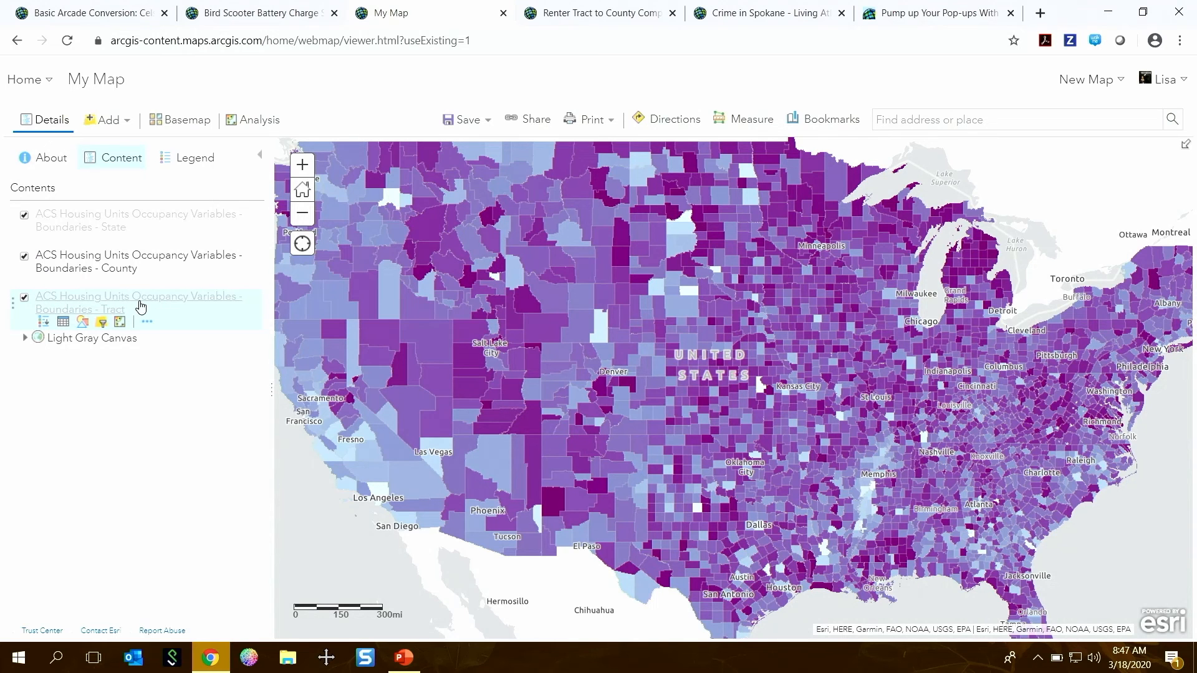
{"action": "mouse_move", "coordinate": [137, 281]}
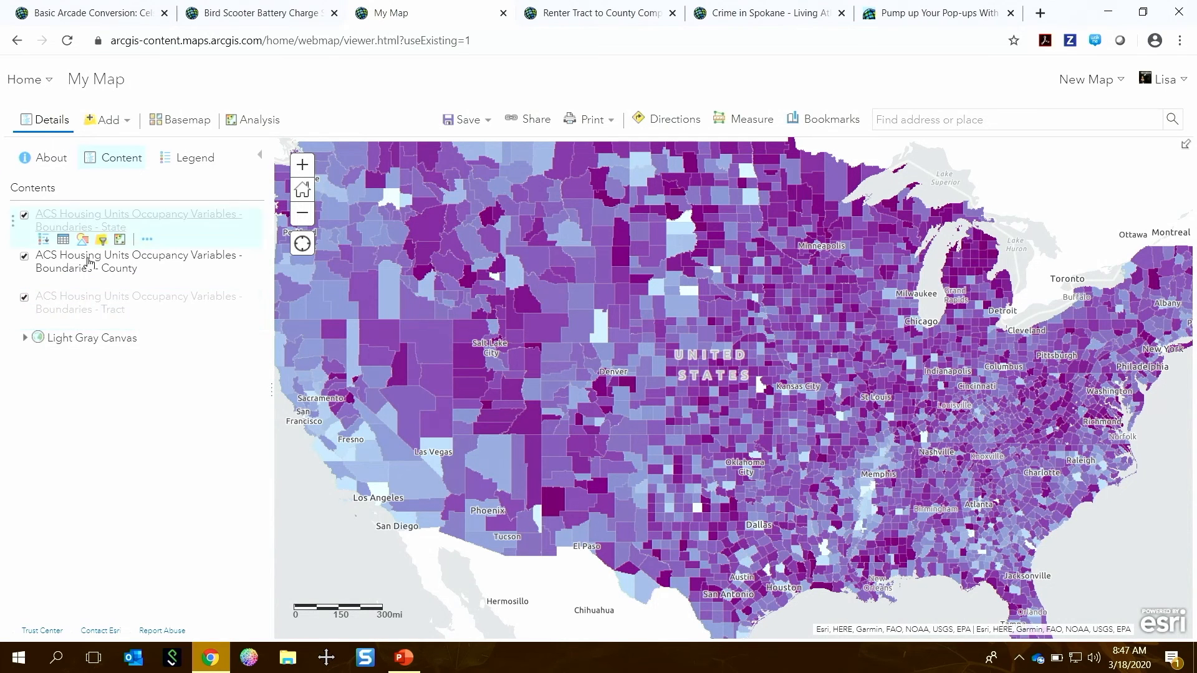
{"action": "left_click", "coordinate": [77, 308]}
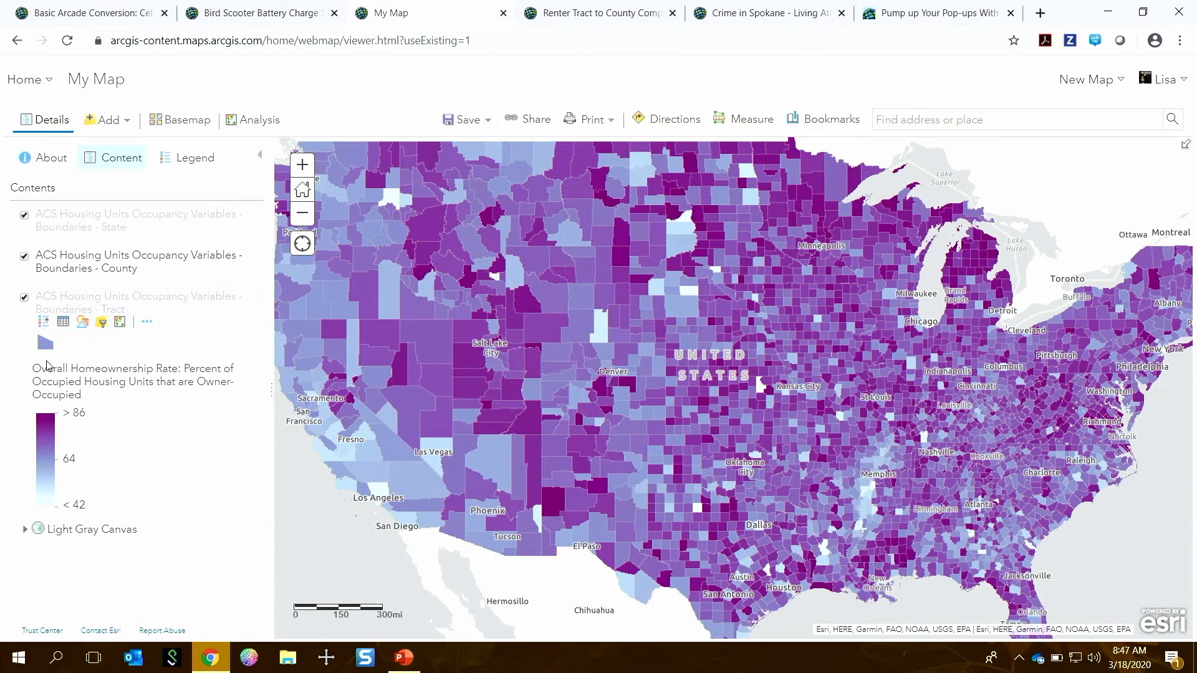
{"action": "left_click", "coordinate": [103, 310]}
- Show the item details page of the Tract layer and select the item ID in its web address
{"action": "left_click", "coordinate": [149, 323]}
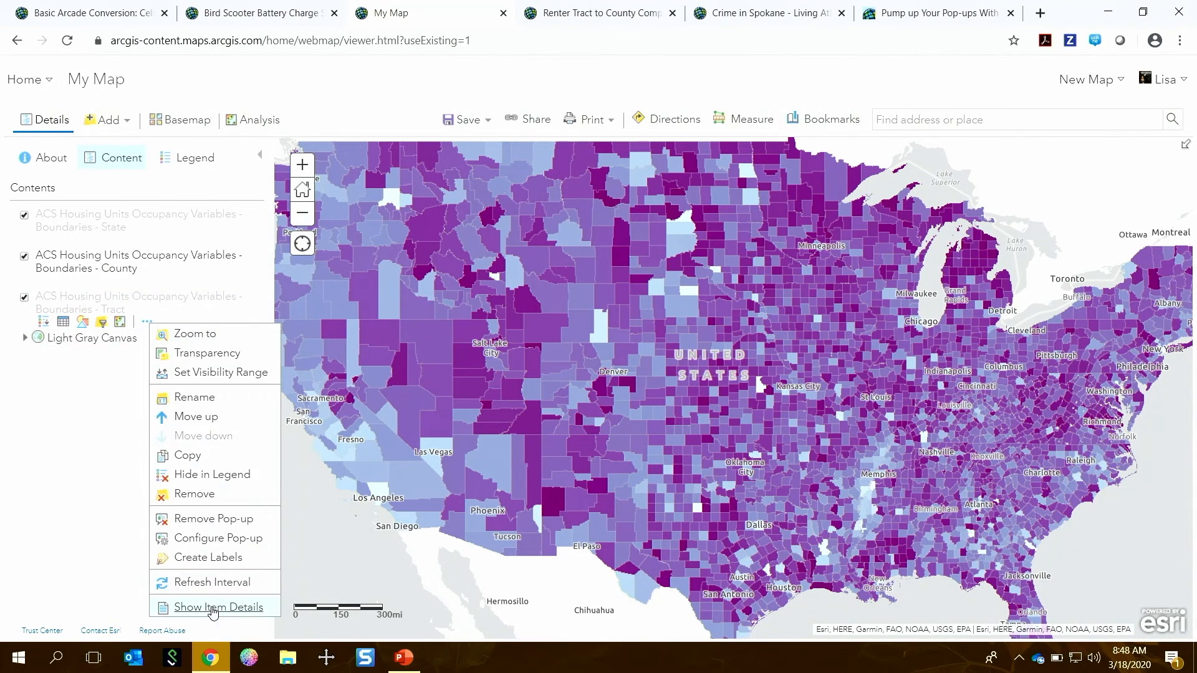
{"action": "left_click", "coordinate": [232, 606]}
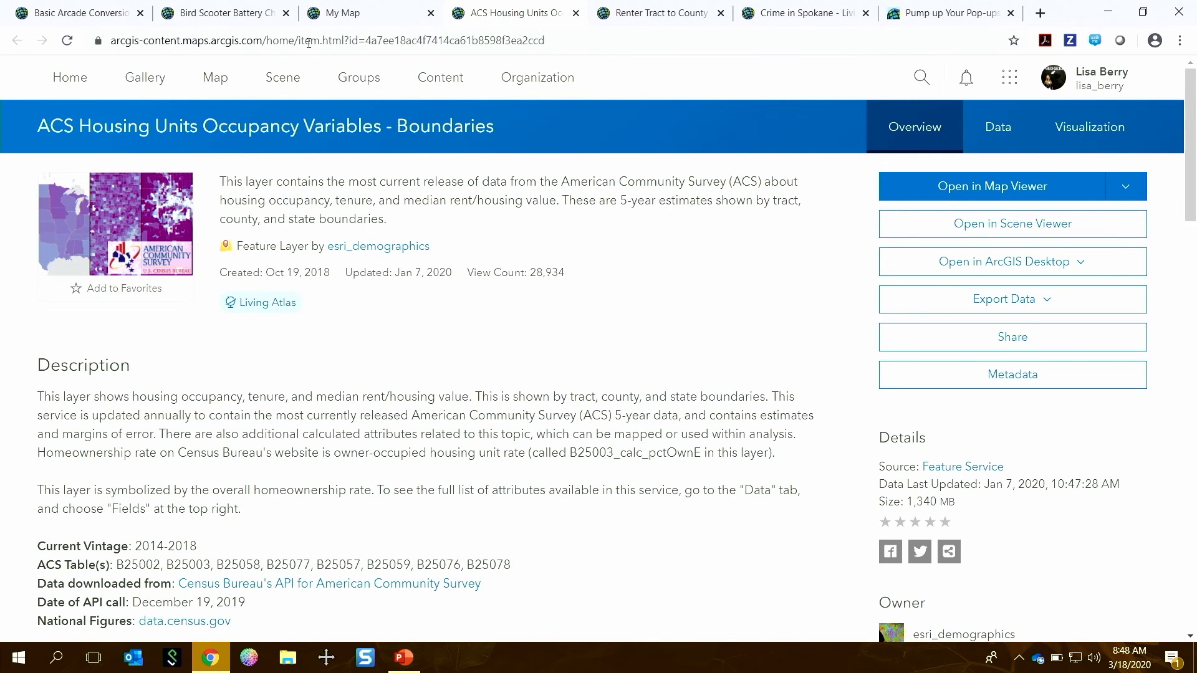
{"action": "double_click", "coordinate": [544, 40]}
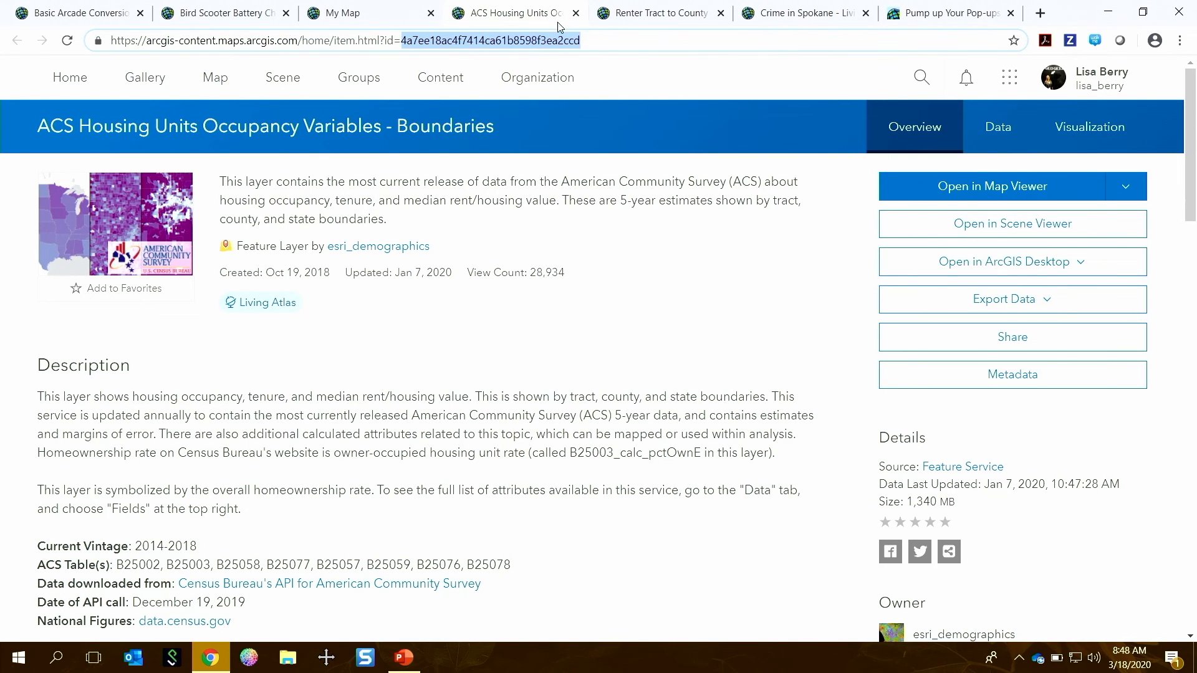
- Switch to the Renter Tract to County Comparison map, view the Renters by Census Tract legend and open the pop-up of a Redlands tract
{"action": "left_click", "coordinate": [634, 13]}
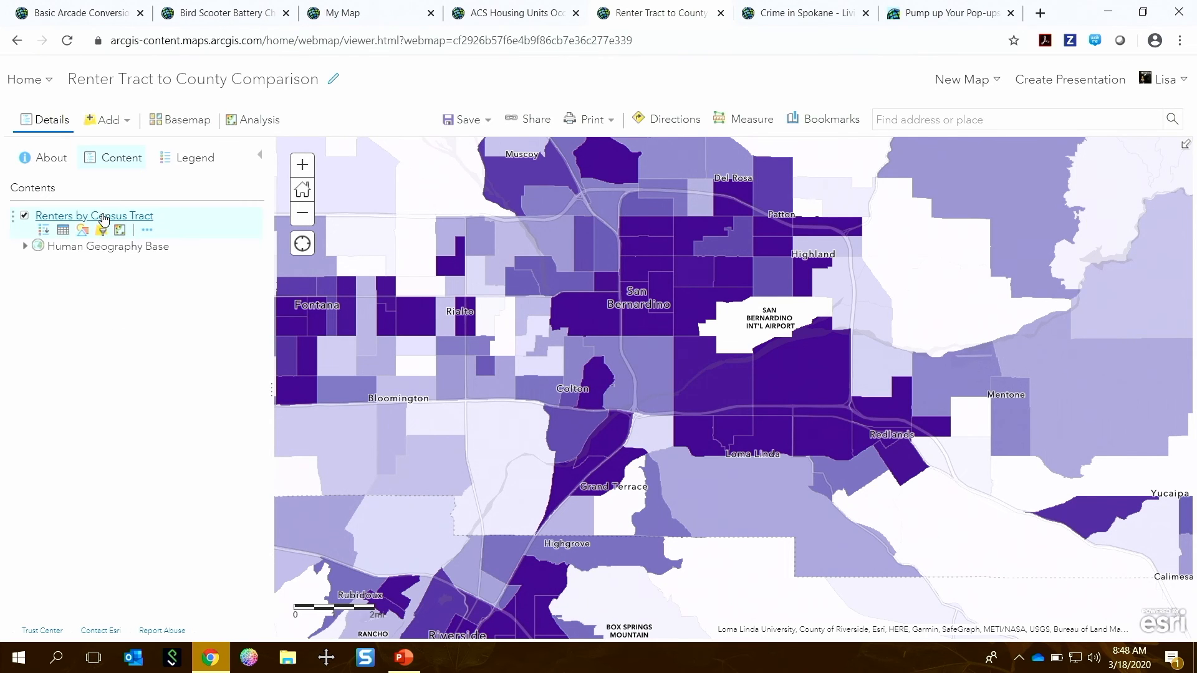
{"action": "left_click", "coordinate": [75, 218]}
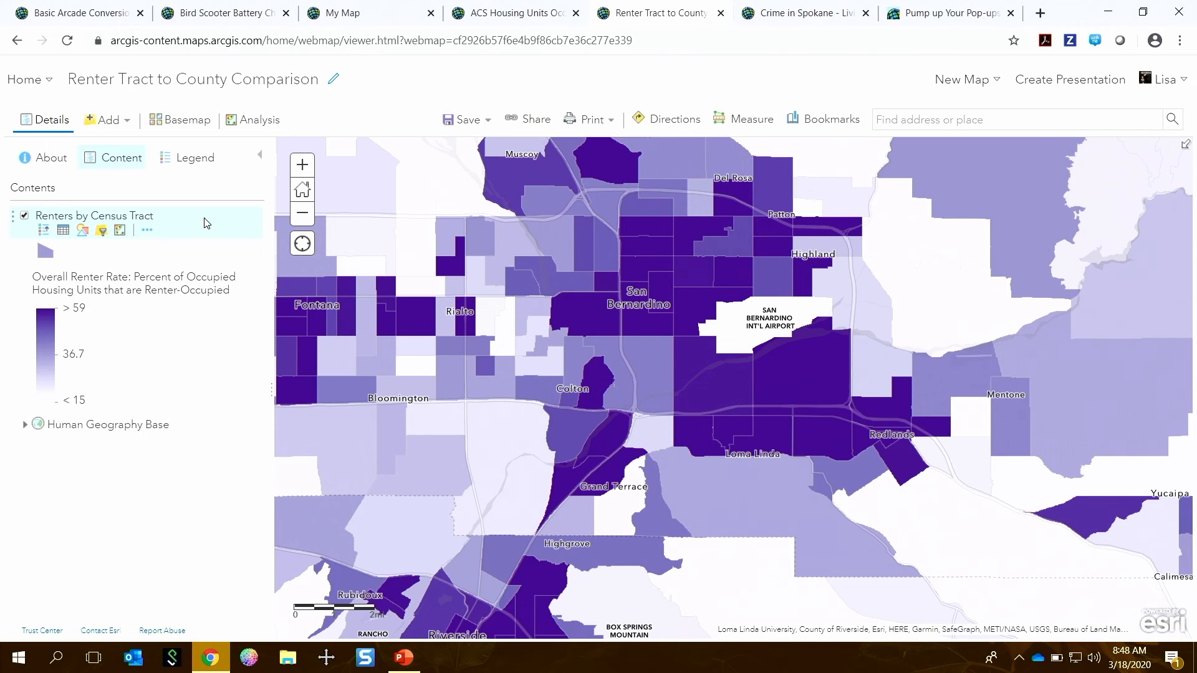
{"action": "left_click", "coordinate": [899, 450]}
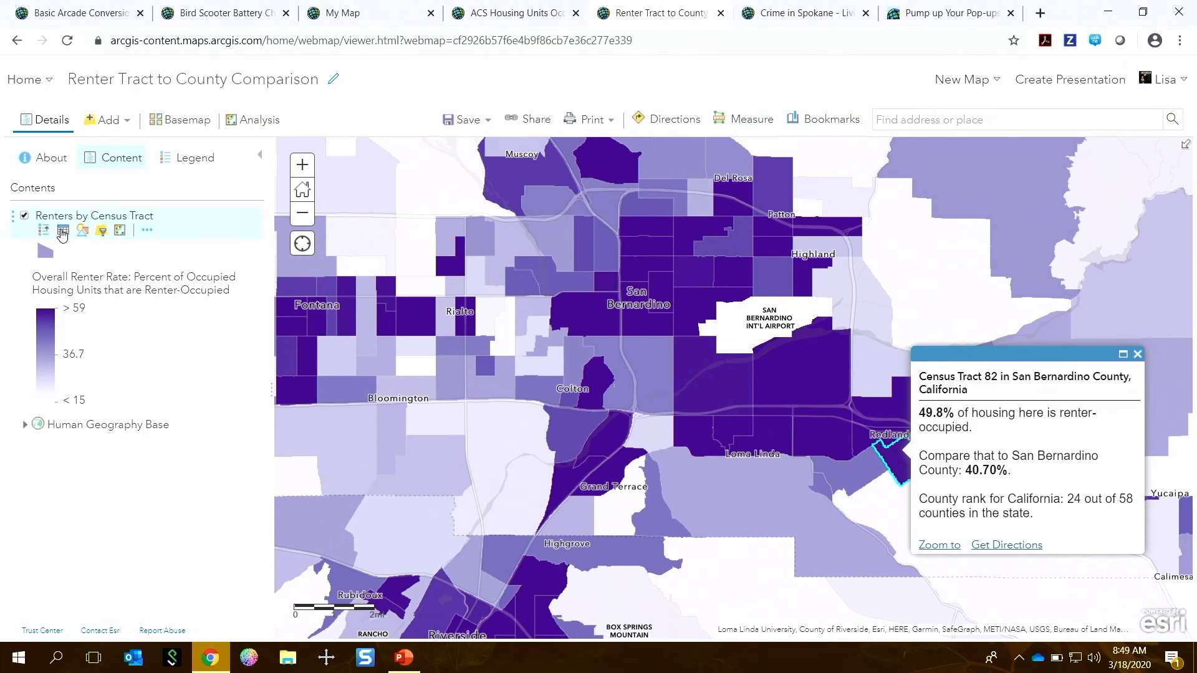
- Open the pop-up configuration of the Renters by Census Tract layer and display its County Rate of Renters expression
{"action": "left_click", "coordinate": [146, 230]}
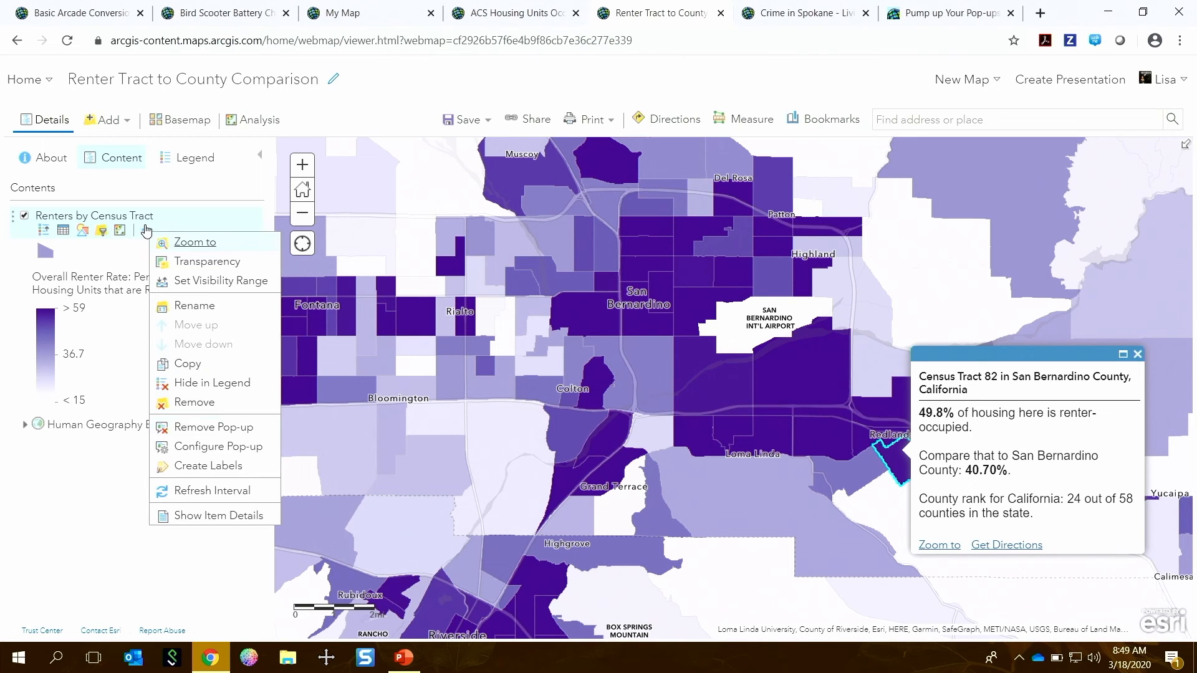
{"action": "left_click", "coordinate": [223, 448]}
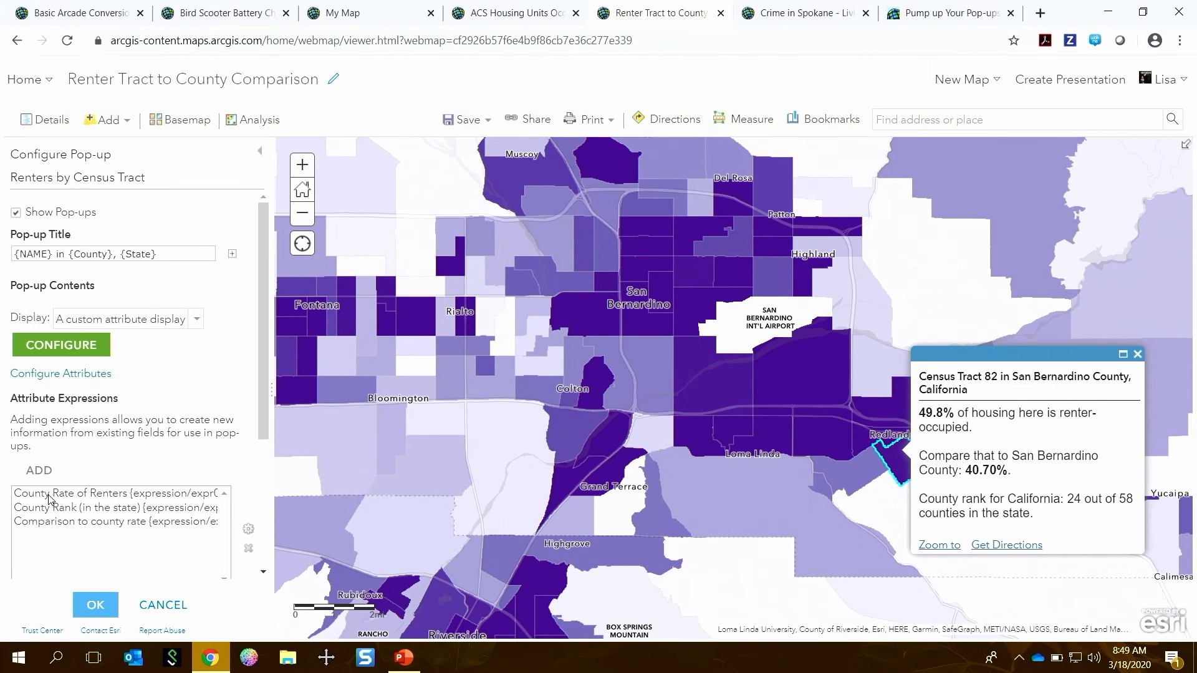
{"action": "double_click", "coordinate": [130, 499]}
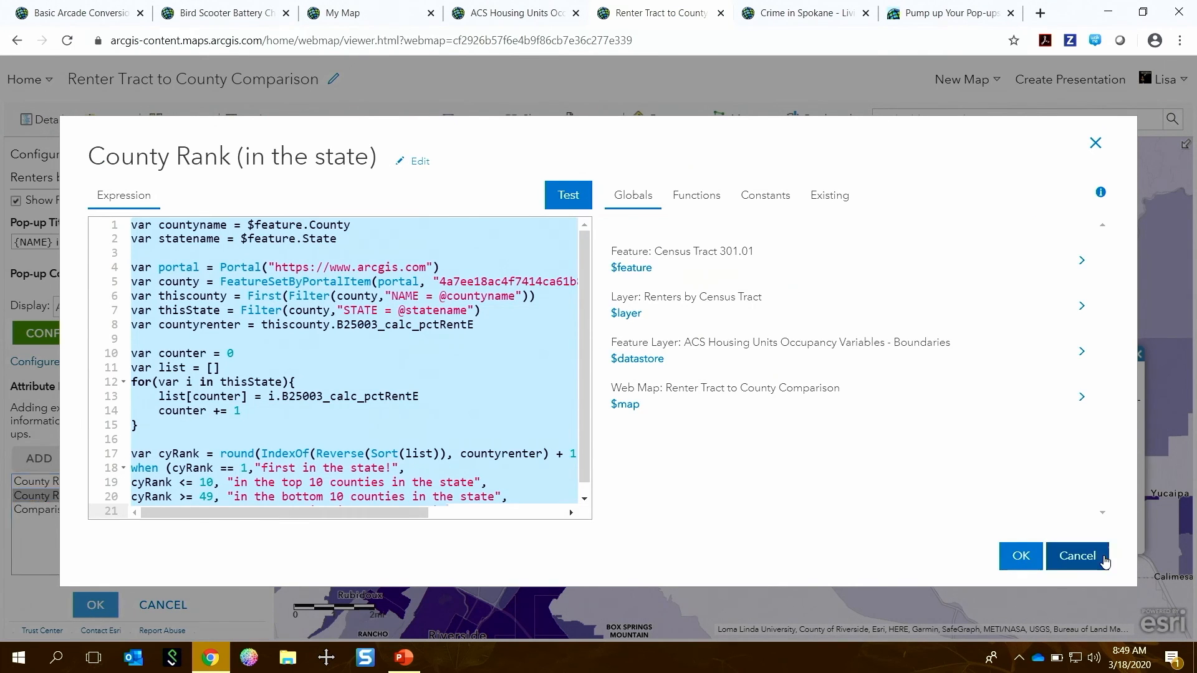
{"action": "left_click", "coordinate": [1104, 561]}
{"action": "double_click", "coordinate": [82, 487]}
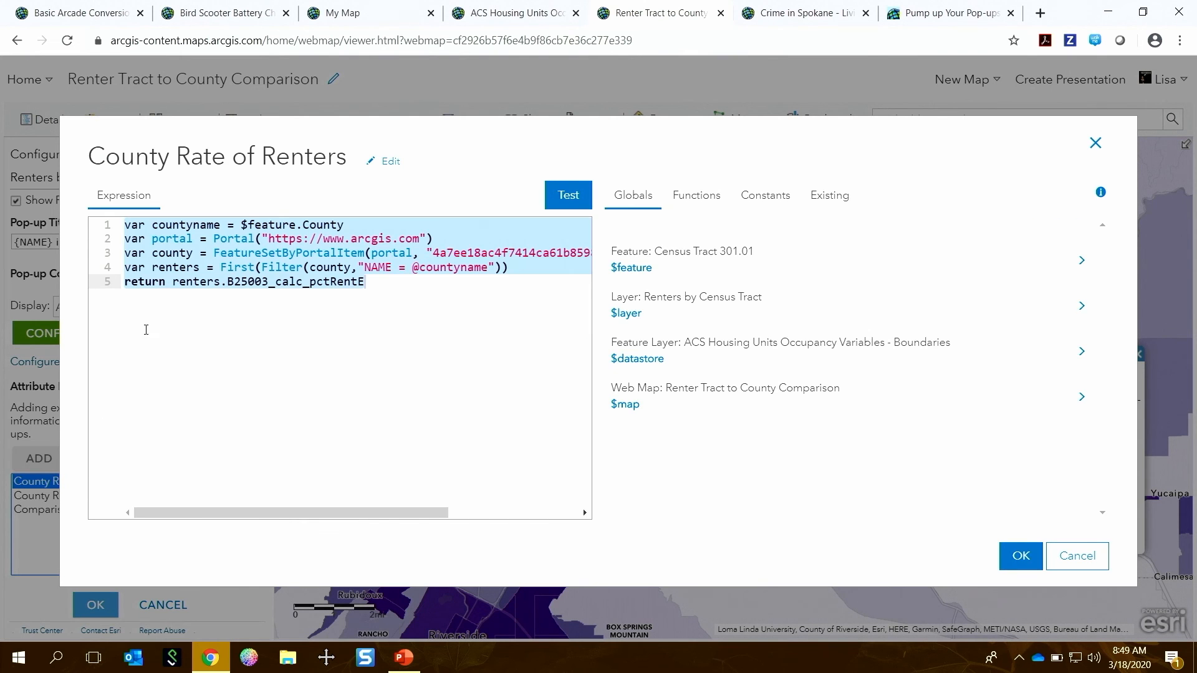
{"action": "left_click", "coordinate": [241, 316]}
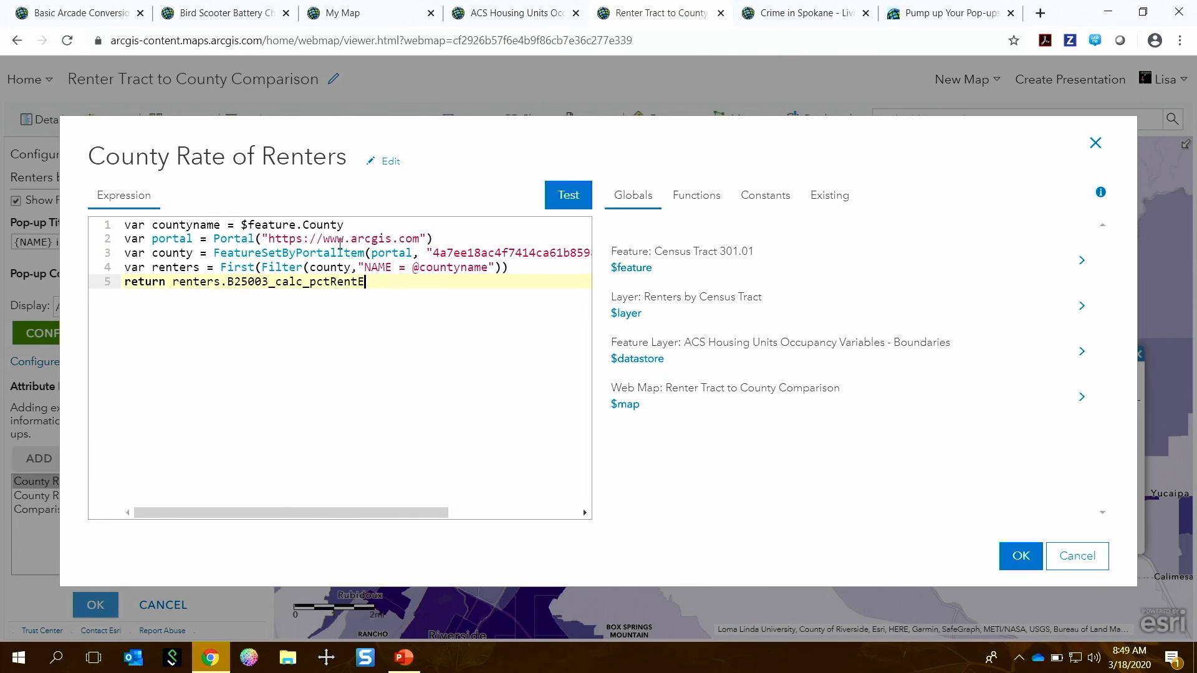
- Highlight FeatureSetByPortalItem and its item ID in the expression, and compare the ID with the web address of the ACS Housing Units item page
{"action": "left_click_drag", "start_coordinate": [215, 255], "coordinate": [365, 254]}
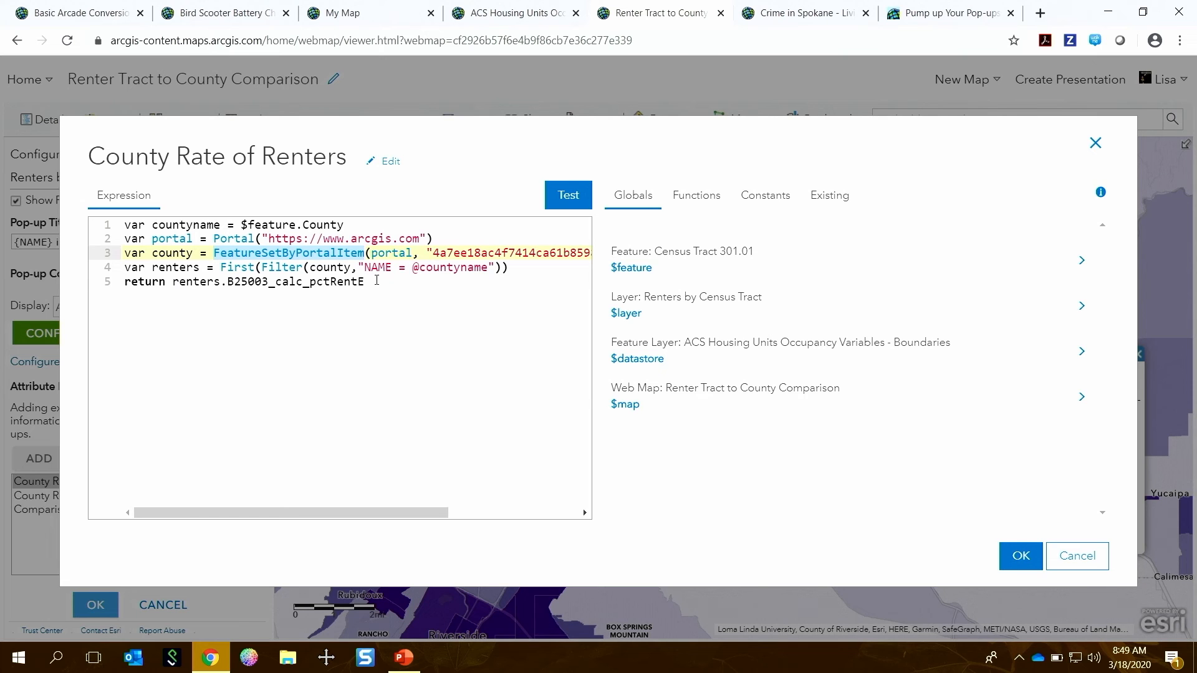
{"action": "left_click", "coordinate": [376, 282]}
{"action": "left_click_drag", "start_coordinate": [390, 512], "coordinate": [469, 512]}
{"action": "double_click", "coordinate": [481, 252]}
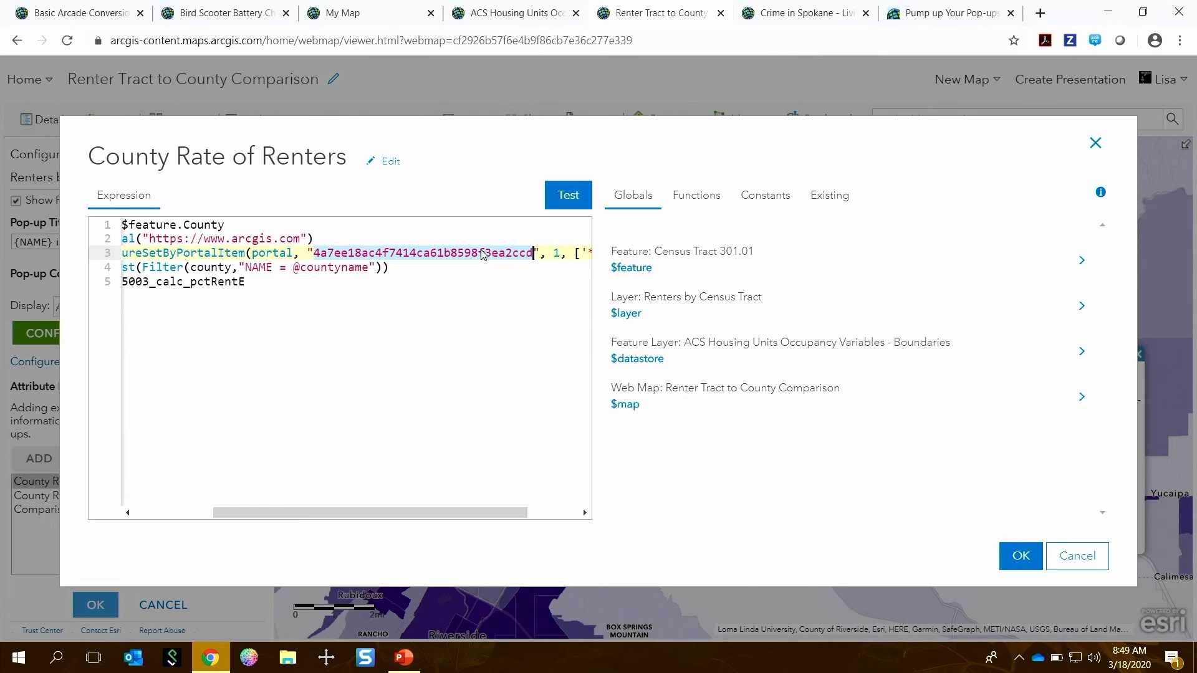
{"action": "left_click", "coordinate": [511, 12]}
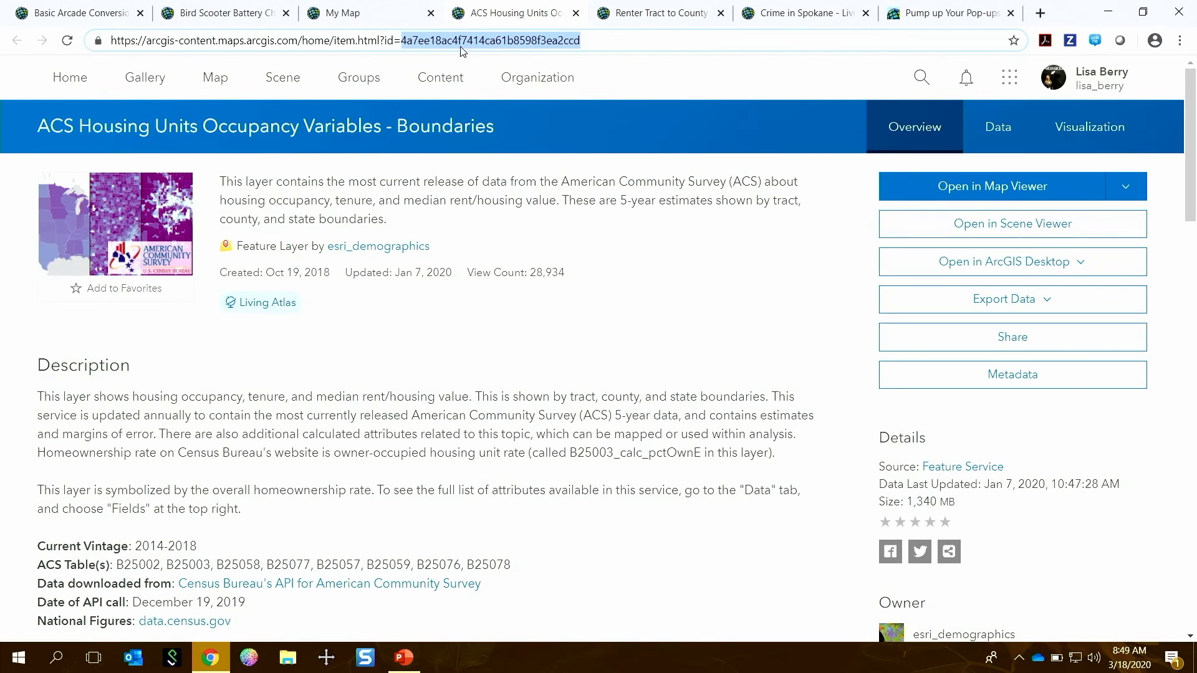
{"action": "left_click", "coordinate": [569, 41]}
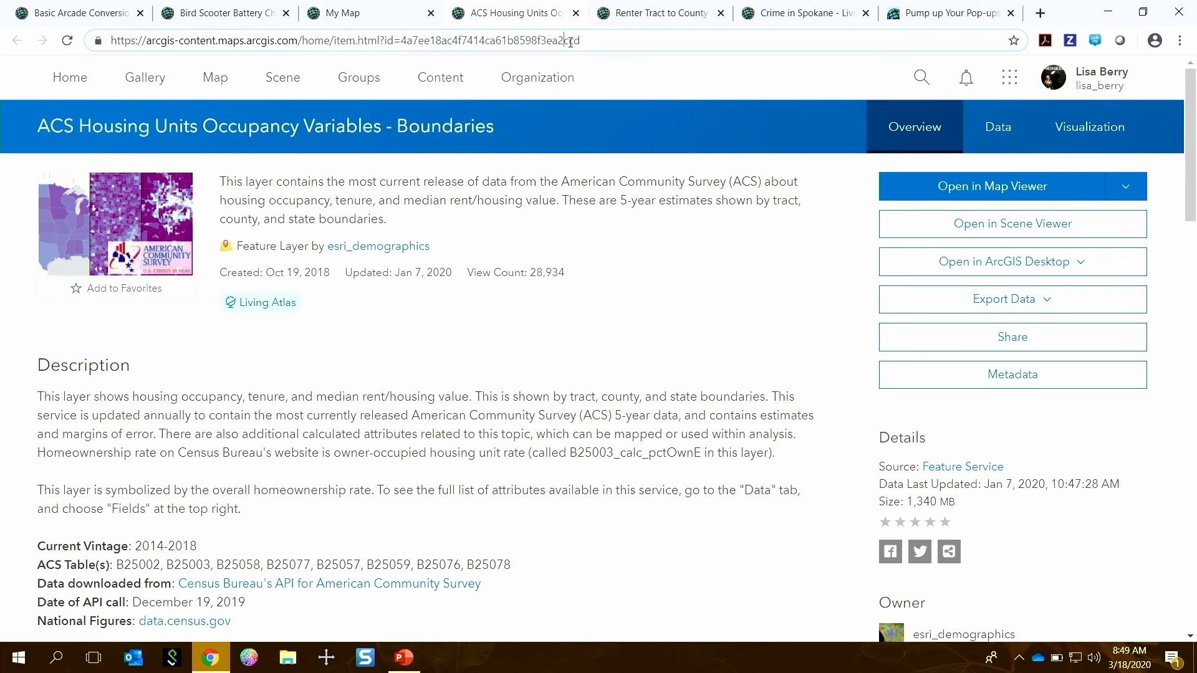
{"action": "left_click", "coordinate": [624, 14]}
{"action": "left_click", "coordinate": [525, 244]}
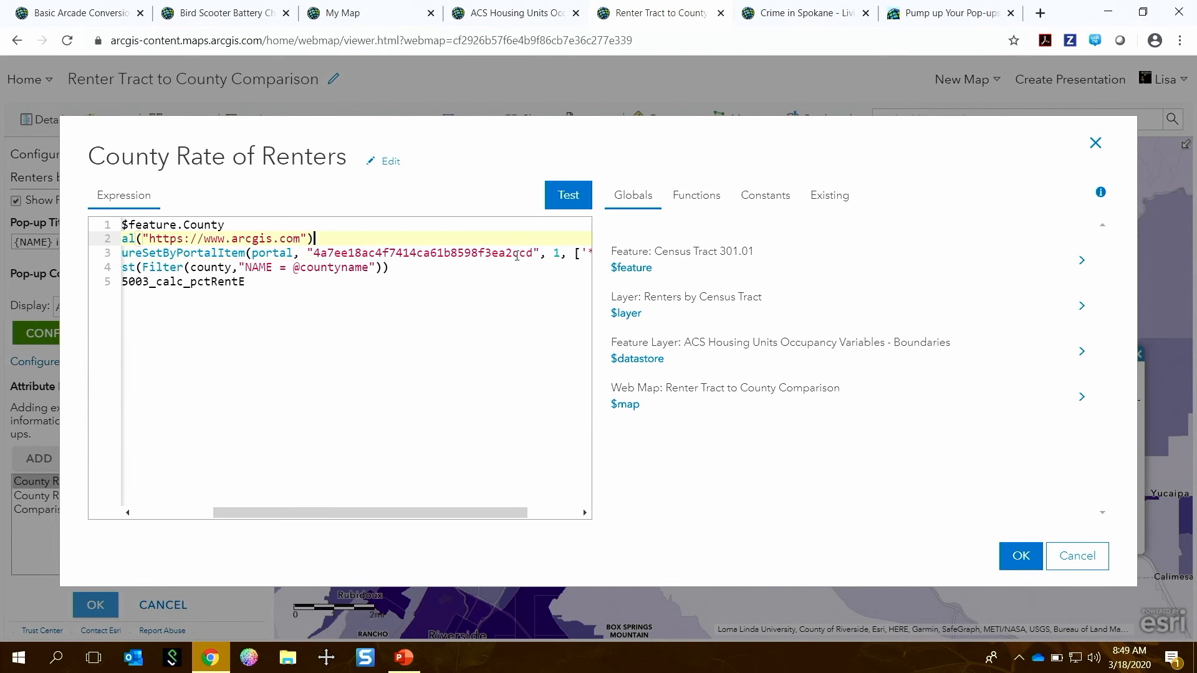
- Examine the remaining FeatureSetByPortalItem arguments, highlighting the layer index 1, and return to the start of the code lines
{"action": "left_click", "coordinate": [519, 292]}
{"action": "left_click_drag", "start_coordinate": [419, 513], "coordinate": [505, 511]}
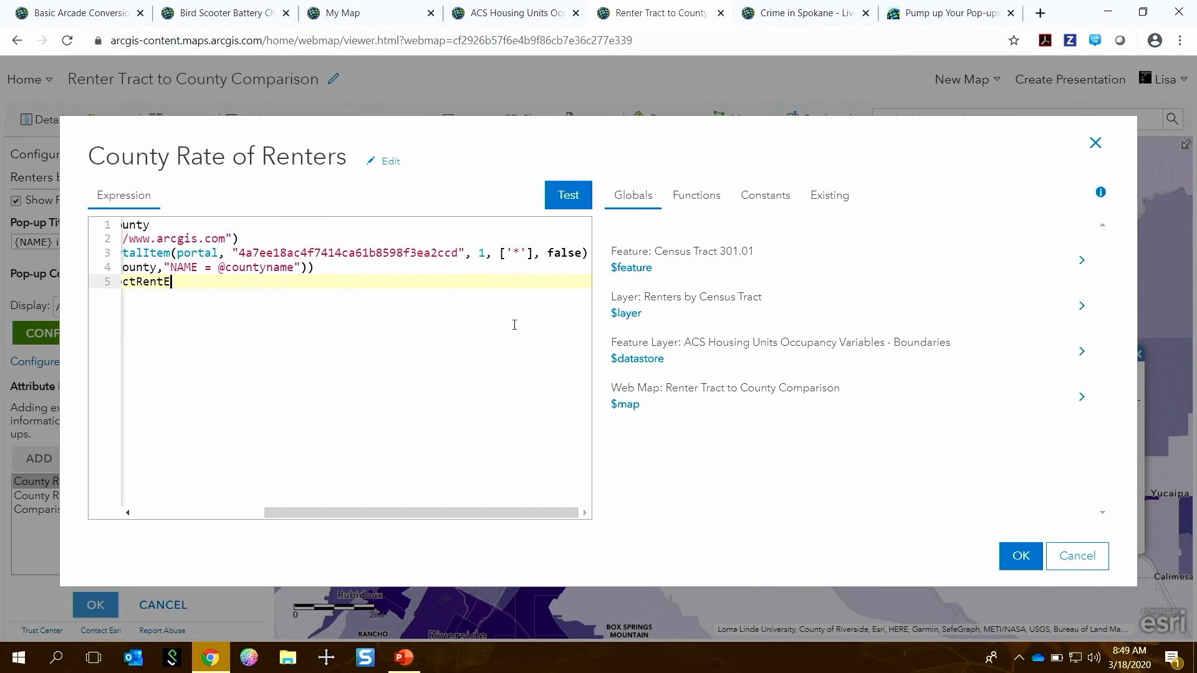
{"action": "left_click", "coordinate": [484, 253]}
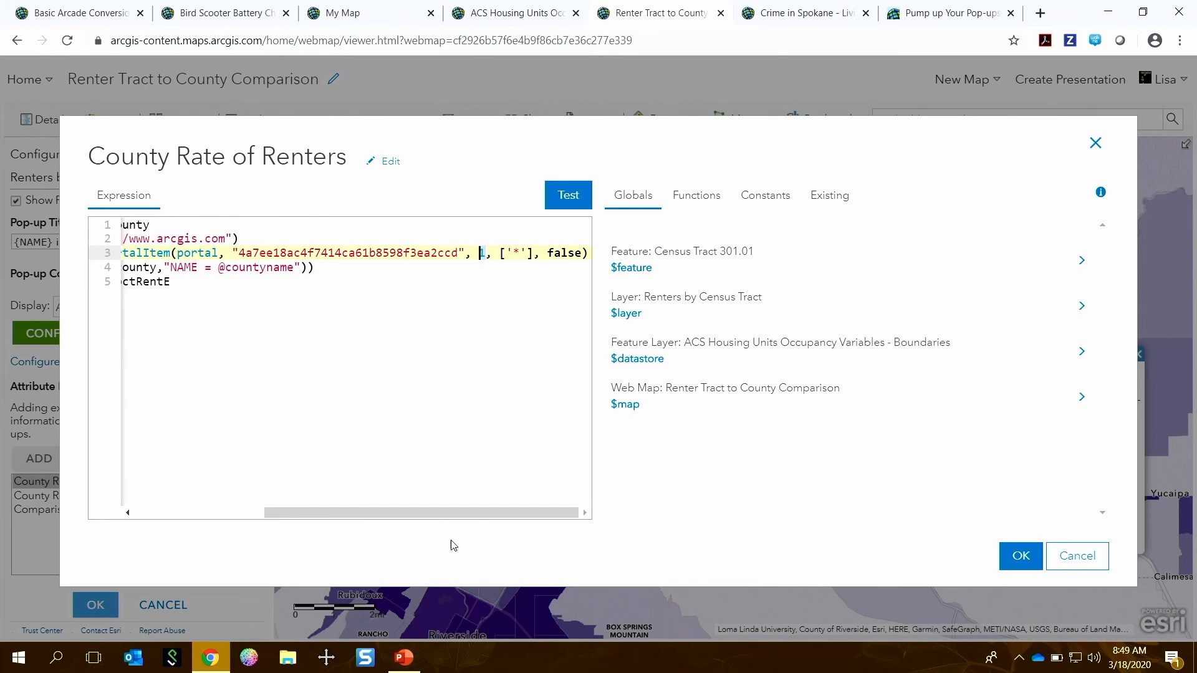
{"action": "left_click_drag", "start_coordinate": [472, 516], "coordinate": [312, 505]}
{"action": "left_click", "coordinate": [344, 315]}
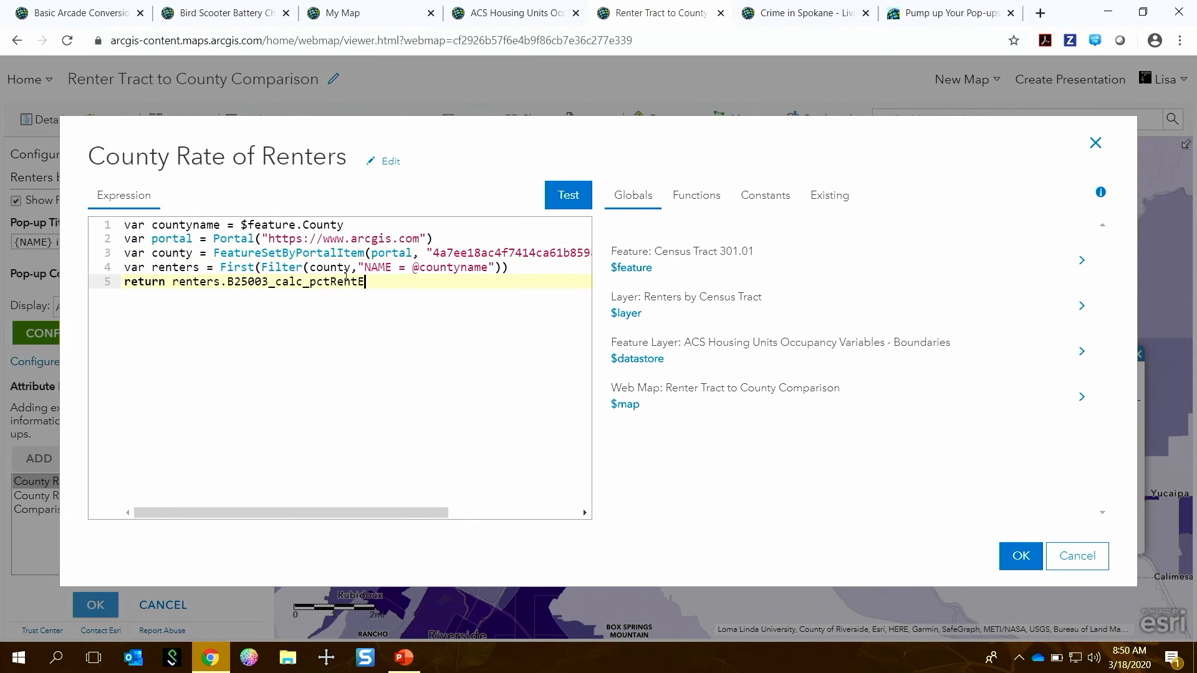
- Examine the county name filter and the returned B25003_calc_pctRentE field, and leave the expression without changes
{"action": "left_click_drag", "start_coordinate": [490, 267], "coordinate": [384, 278]}
{"action": "left_click", "coordinate": [270, 282]}
{"action": "left_click", "coordinate": [396, 282]}
{"action": "left_click", "coordinate": [1077, 555]}
- Open the County Rank (in the state) expression and examine its state filter and the loop that fills the list of county renter rates
{"action": "left_click", "coordinate": [39, 499]}
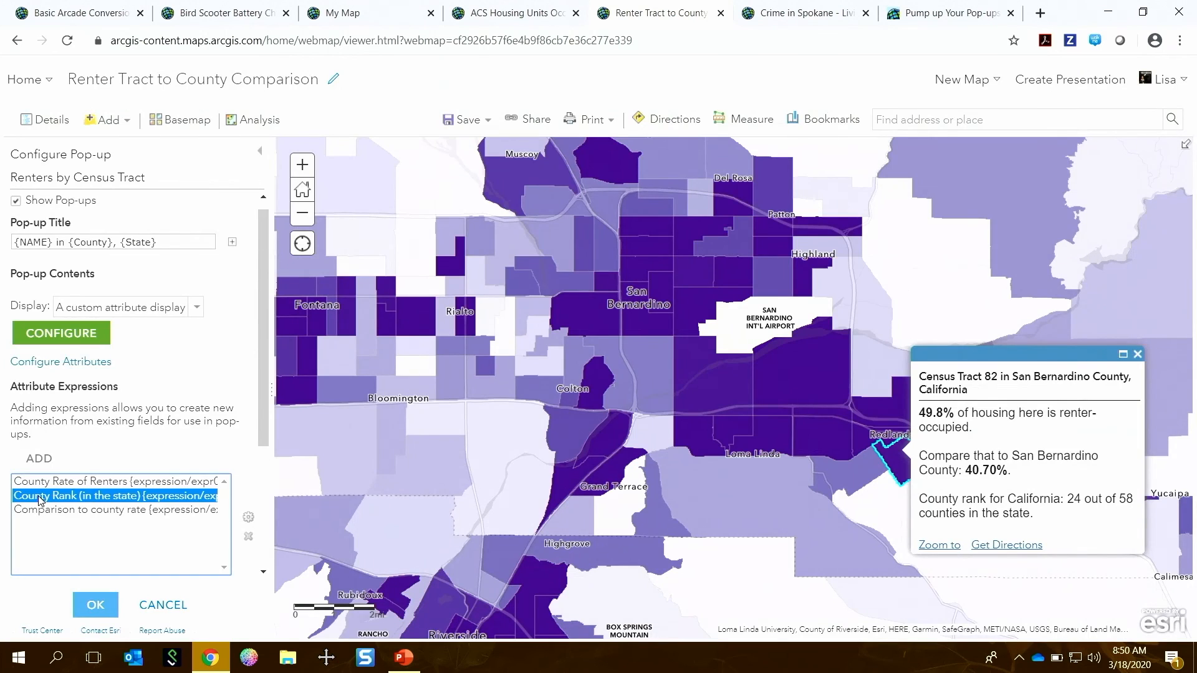
{"action": "double_click", "coordinate": [39, 498]}
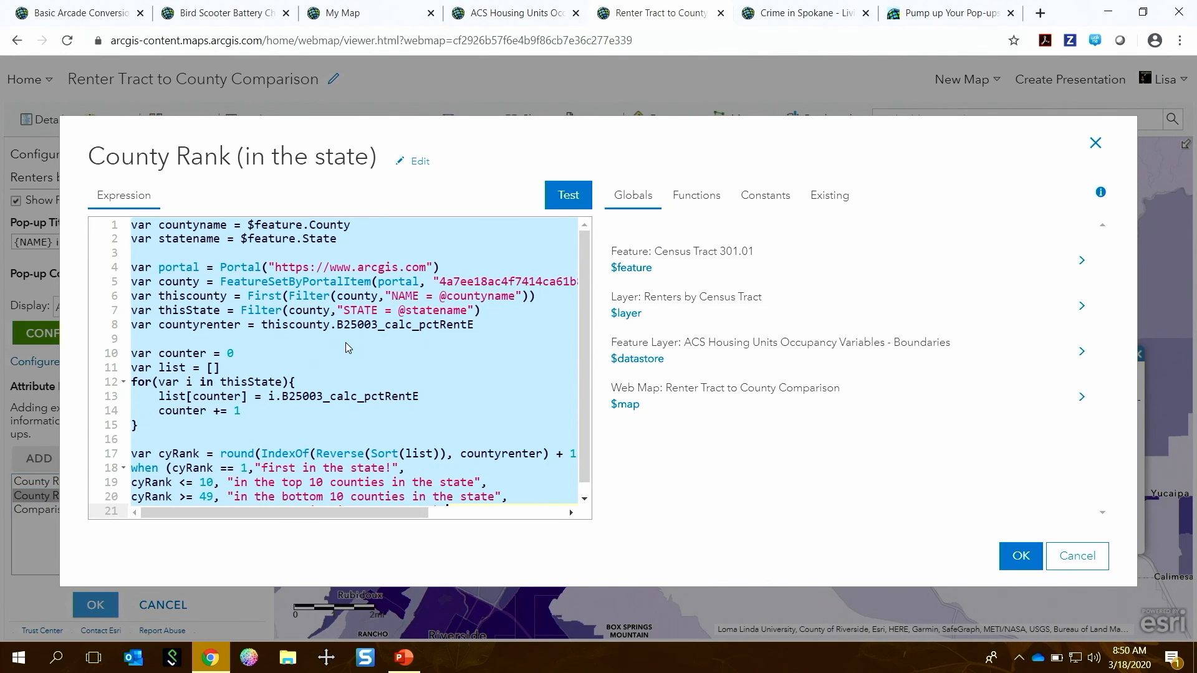
{"action": "left_click", "coordinate": [346, 342]}
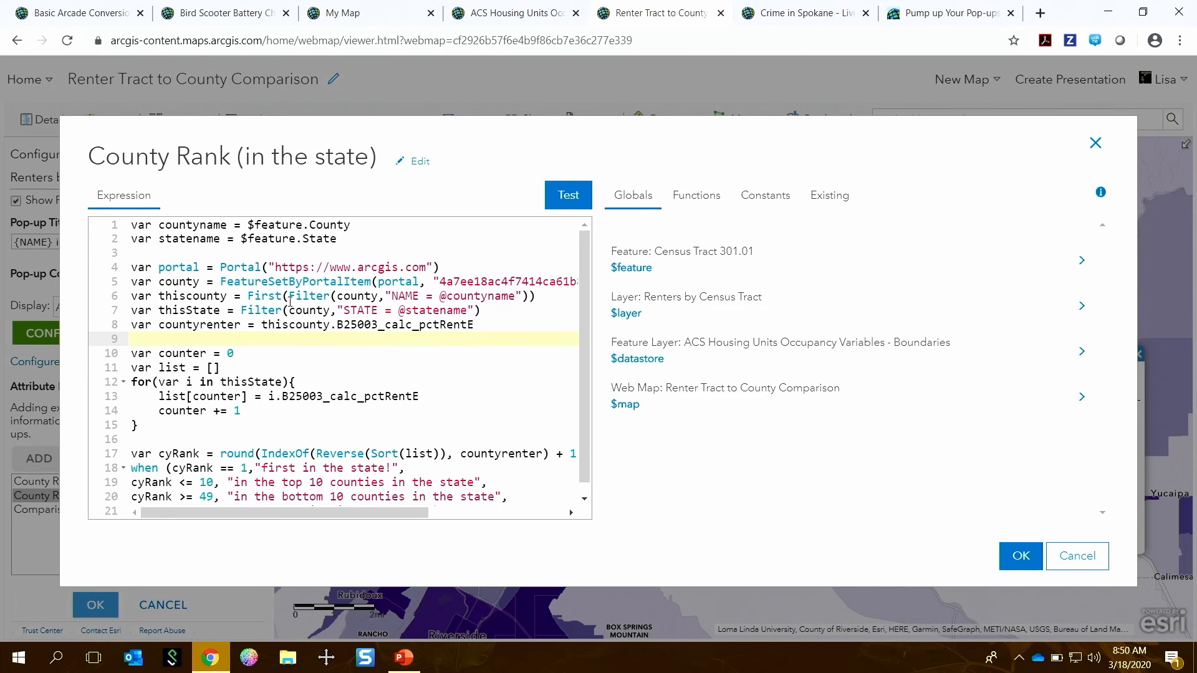
{"action": "left_click_drag", "start_coordinate": [131, 310], "coordinate": [516, 326]}
{"action": "left_click", "coordinate": [365, 410]}
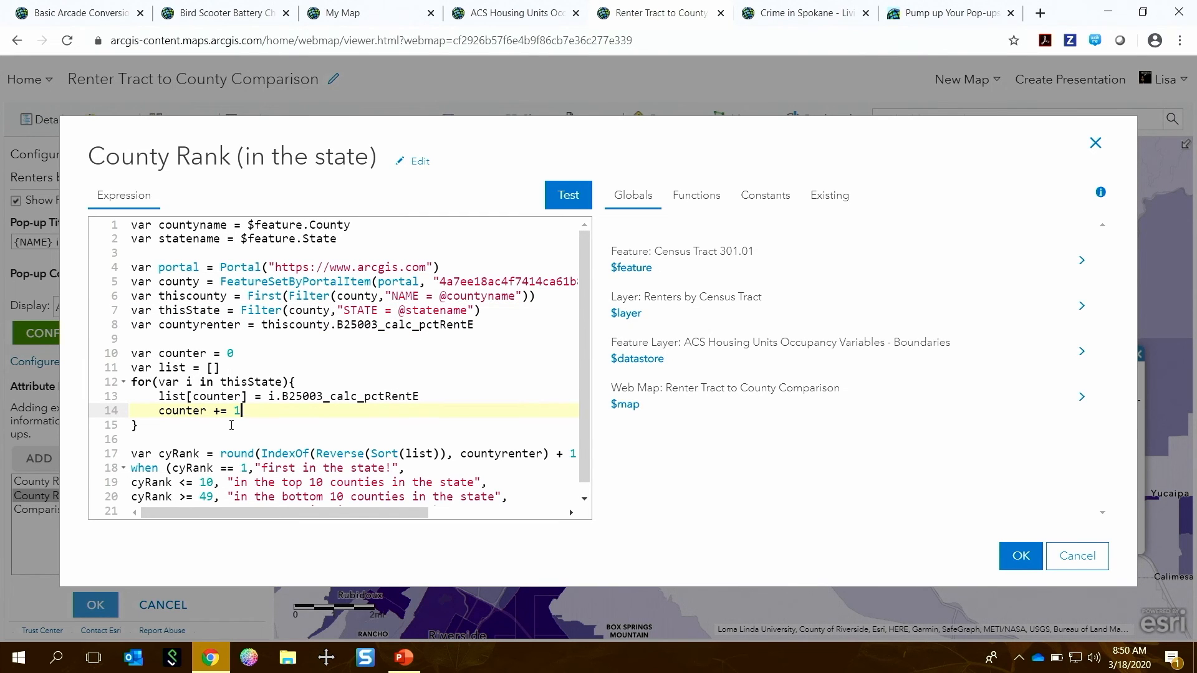
{"action": "scroll", "coordinate": [234, 421], "scroll_direction": "down", "scroll_amount": 1}
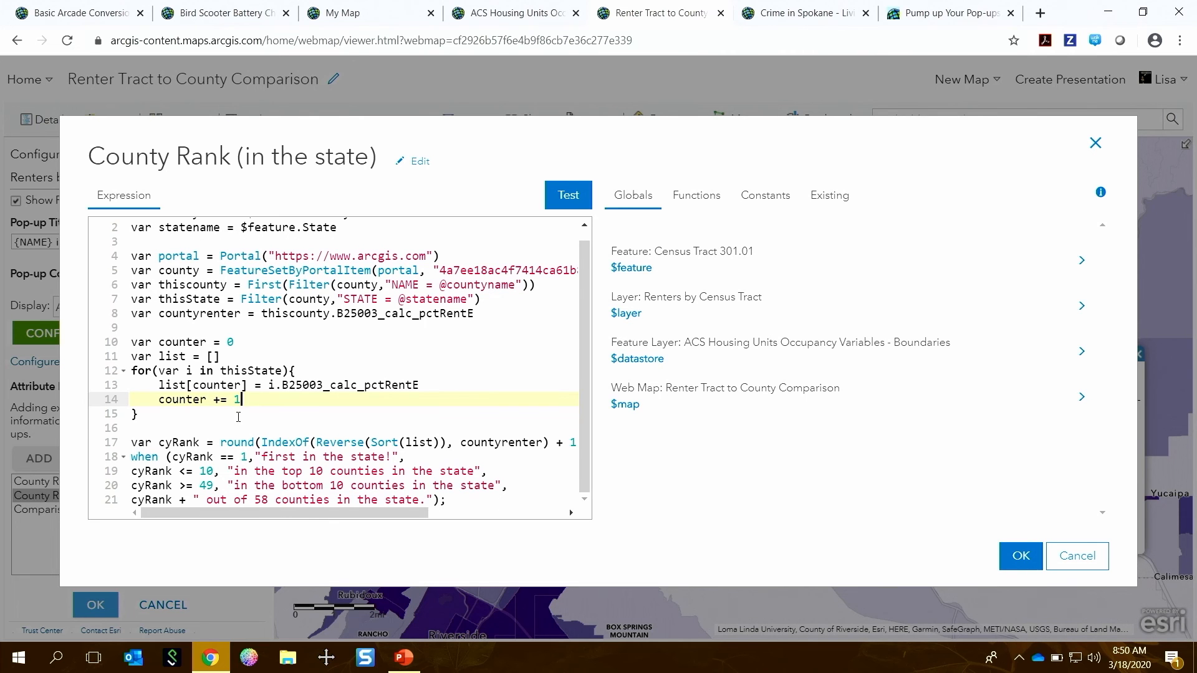
- Examine the cyRank calculation and rank text conditions, leave the pop-up configuration without changes and collapse the Renters by Census Tract legend
{"action": "double_click", "coordinate": [284, 443]}
{"action": "left_click", "coordinate": [331, 443]}
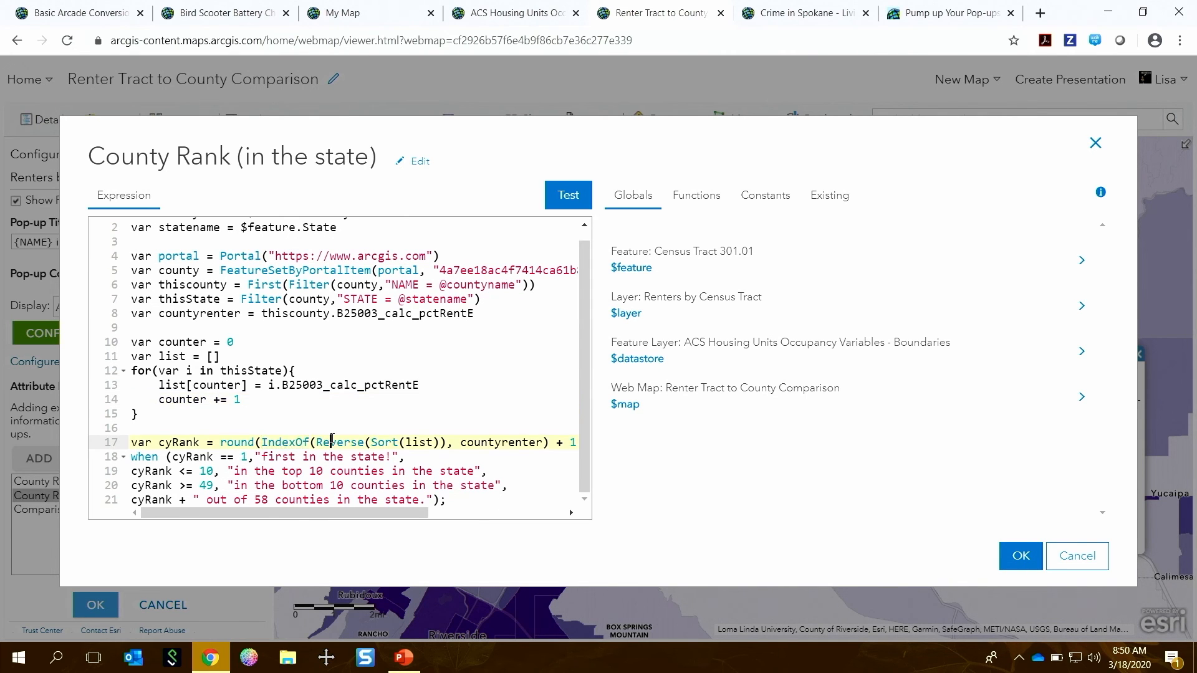
{"action": "left_click", "coordinate": [400, 443]}
{"action": "left_click", "coordinate": [366, 485]}
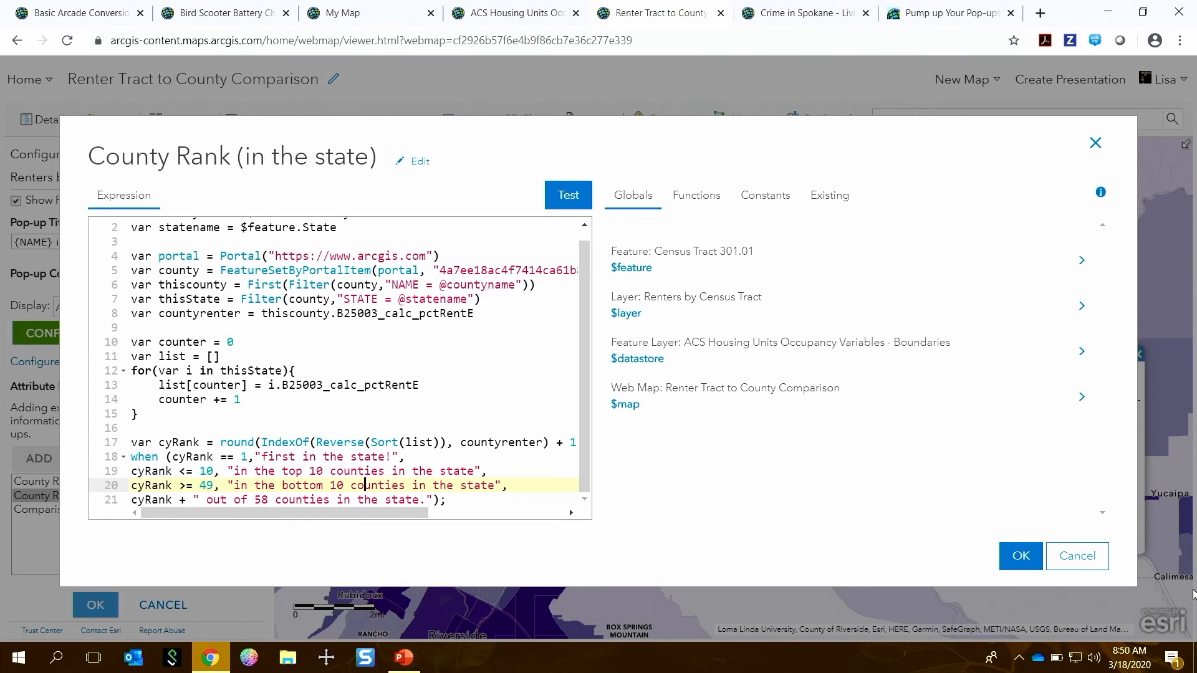
{"action": "left_click", "coordinate": [1076, 557]}
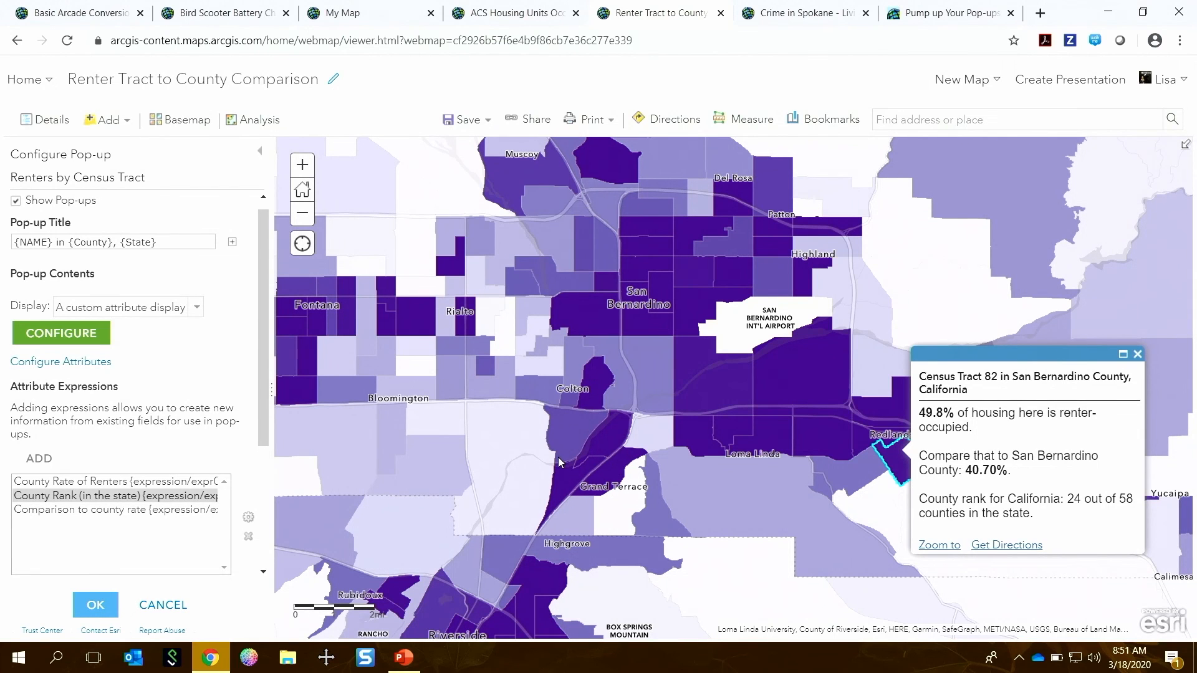
{"action": "left_click", "coordinate": [165, 605]}
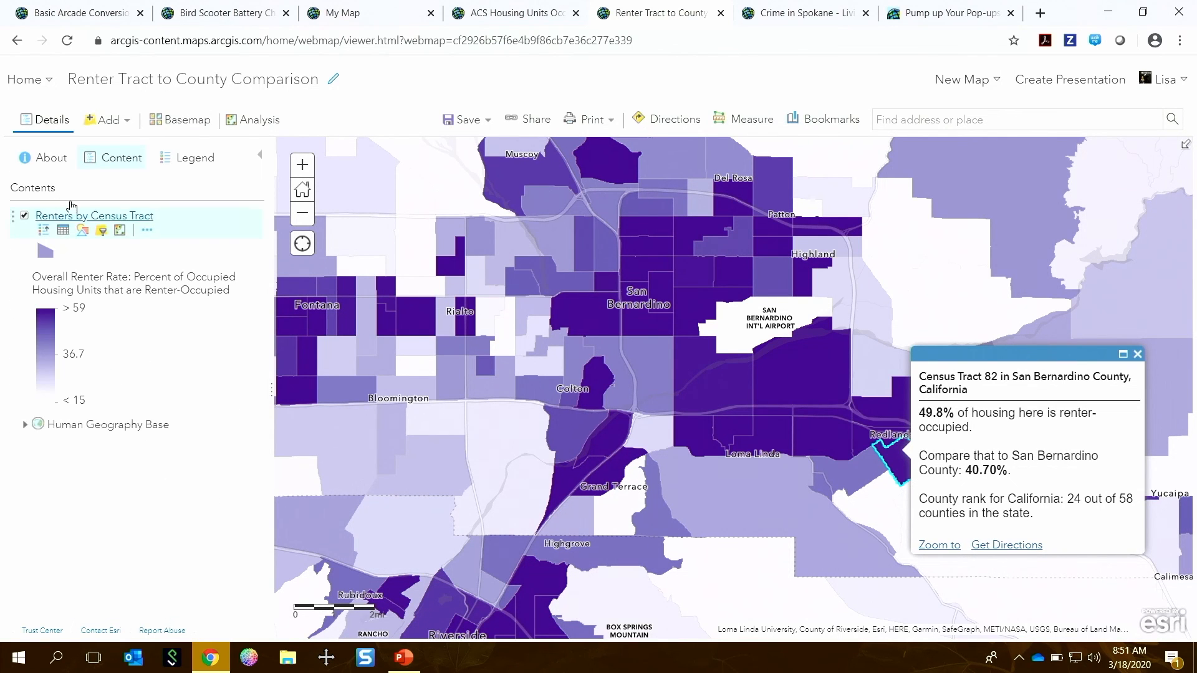
{"action": "left_click", "coordinate": [85, 216]}
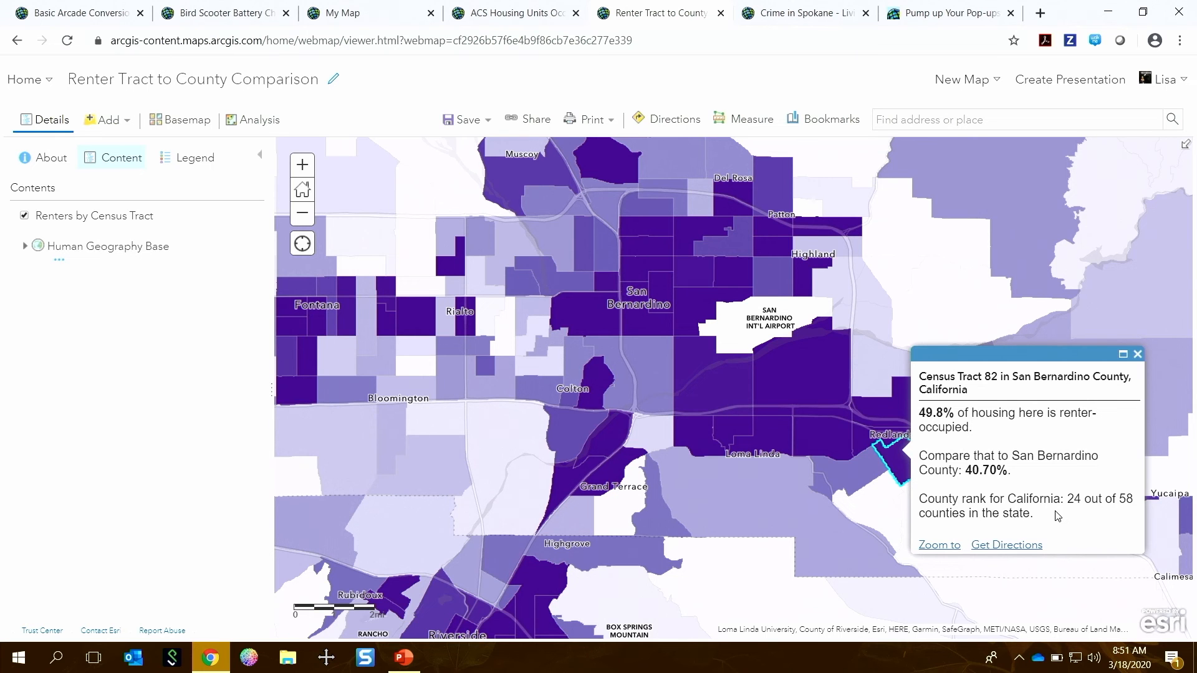
- Switch to the Crime in Spokane map and view the legend of the ACS Poverty Status Variables tract layer
{"action": "left_click", "coordinate": [810, 13]}
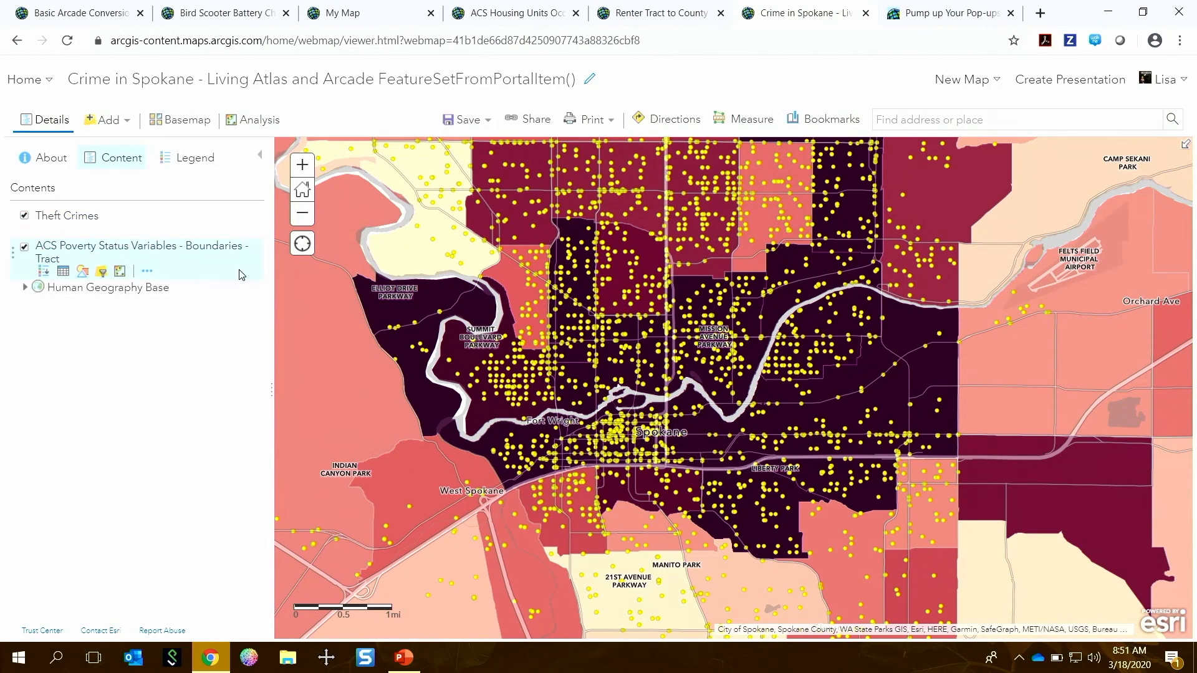
{"action": "left_click", "coordinate": [139, 247]}
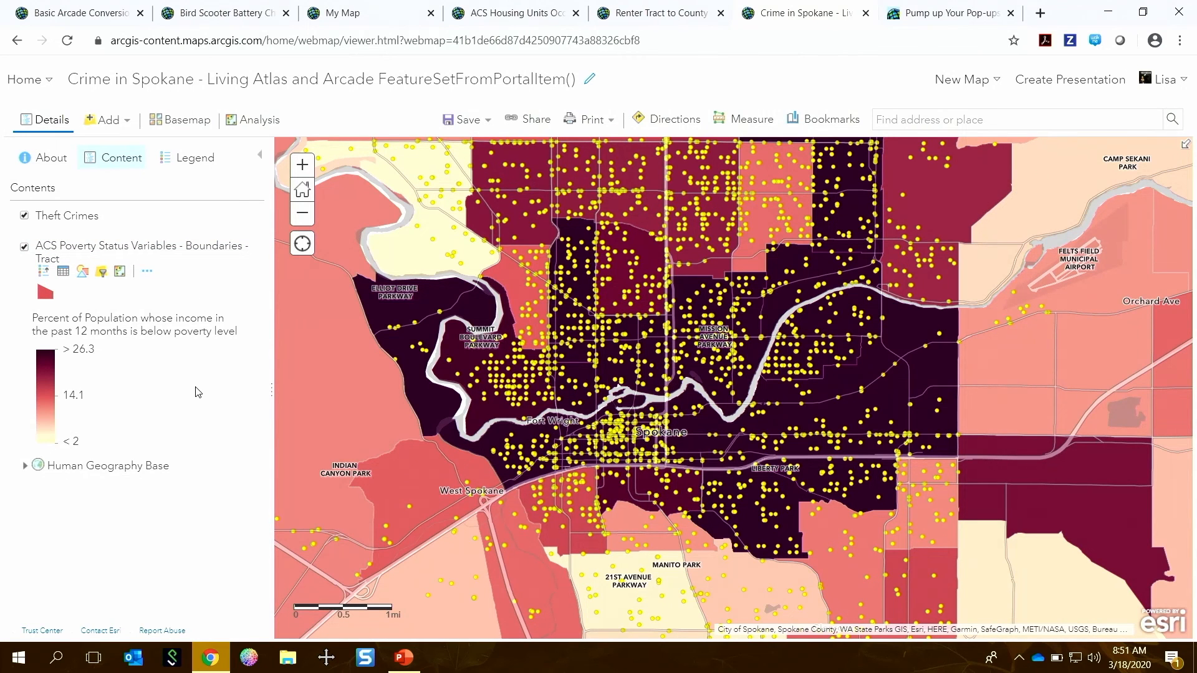
{"action": "left_click", "coordinate": [147, 252]}
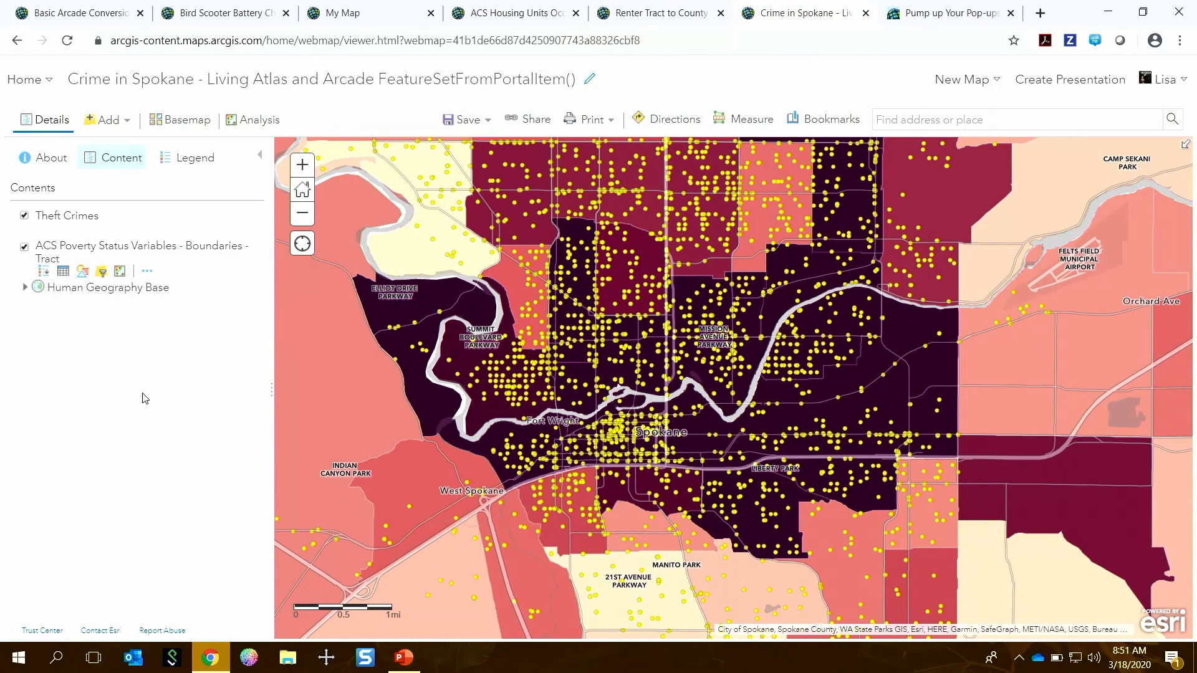
- Open the Theft Crimes pop-up configuration, review the {expression/expr0} reference in its custom attribute display and close that display without changes
{"action": "mouse_move", "coordinate": [96, 239]}
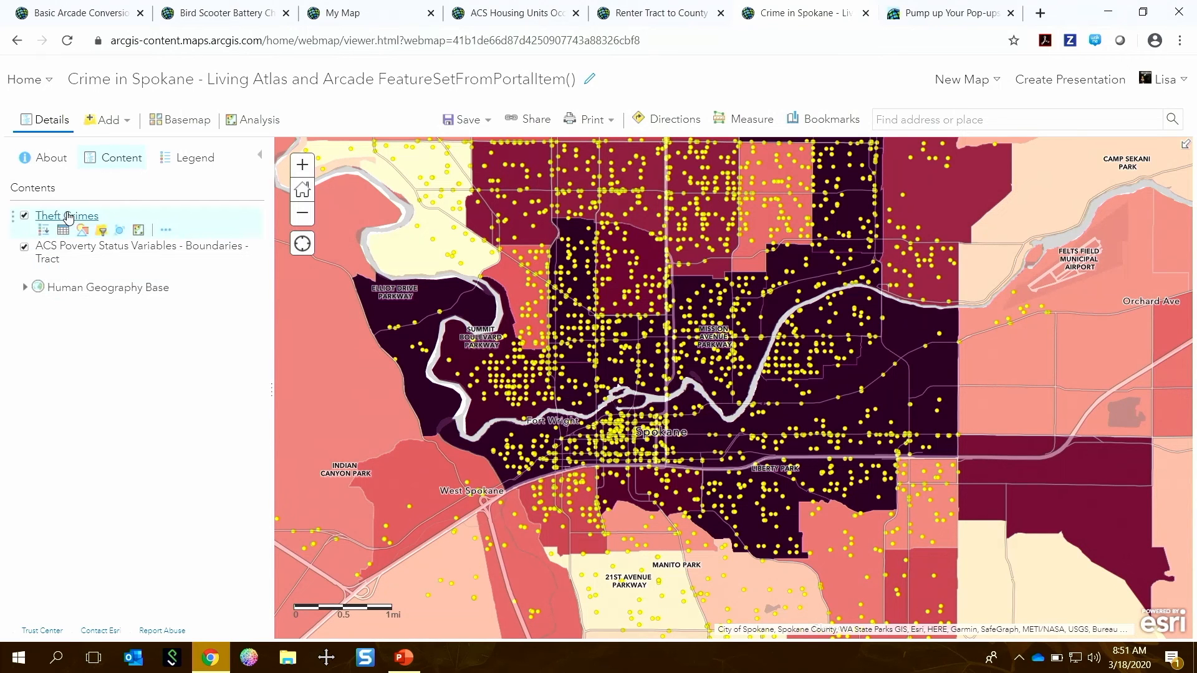
{"action": "left_click", "coordinate": [166, 232]}
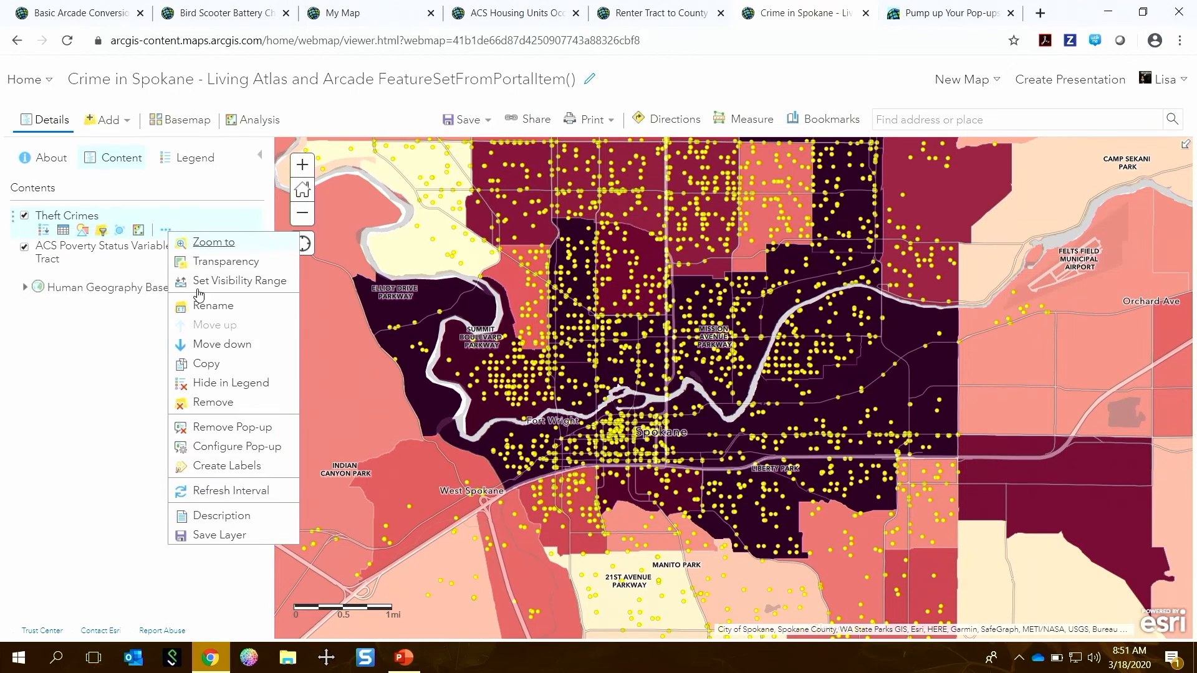
{"action": "left_click", "coordinate": [265, 453]}
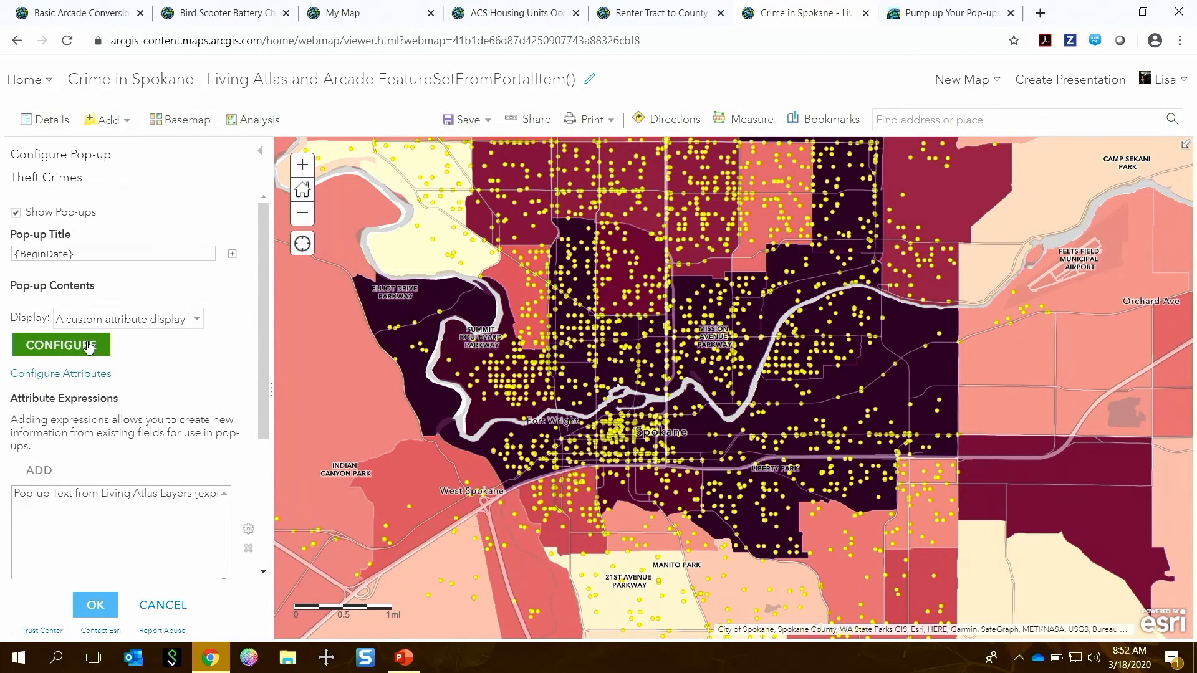
{"action": "left_click", "coordinate": [89, 348]}
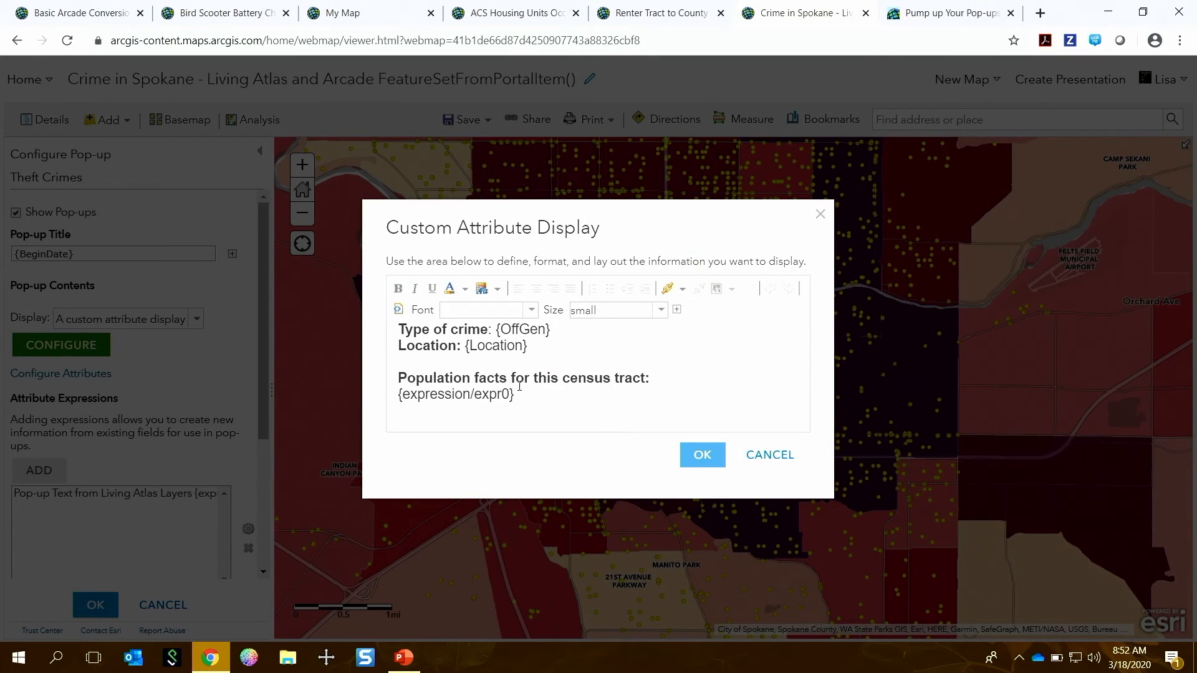
{"action": "left_click_drag", "start_coordinate": [532, 393], "coordinate": [382, 395]}
{"action": "left_click", "coordinate": [557, 391]}
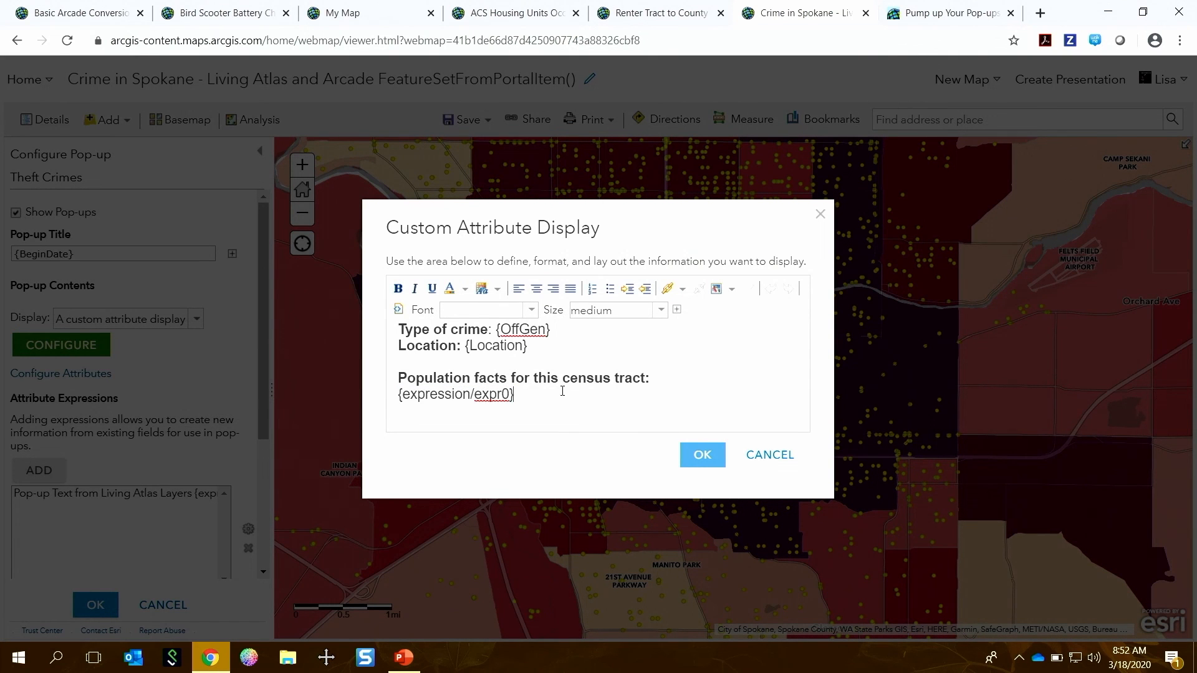
{"action": "left_click", "coordinate": [787, 464]}
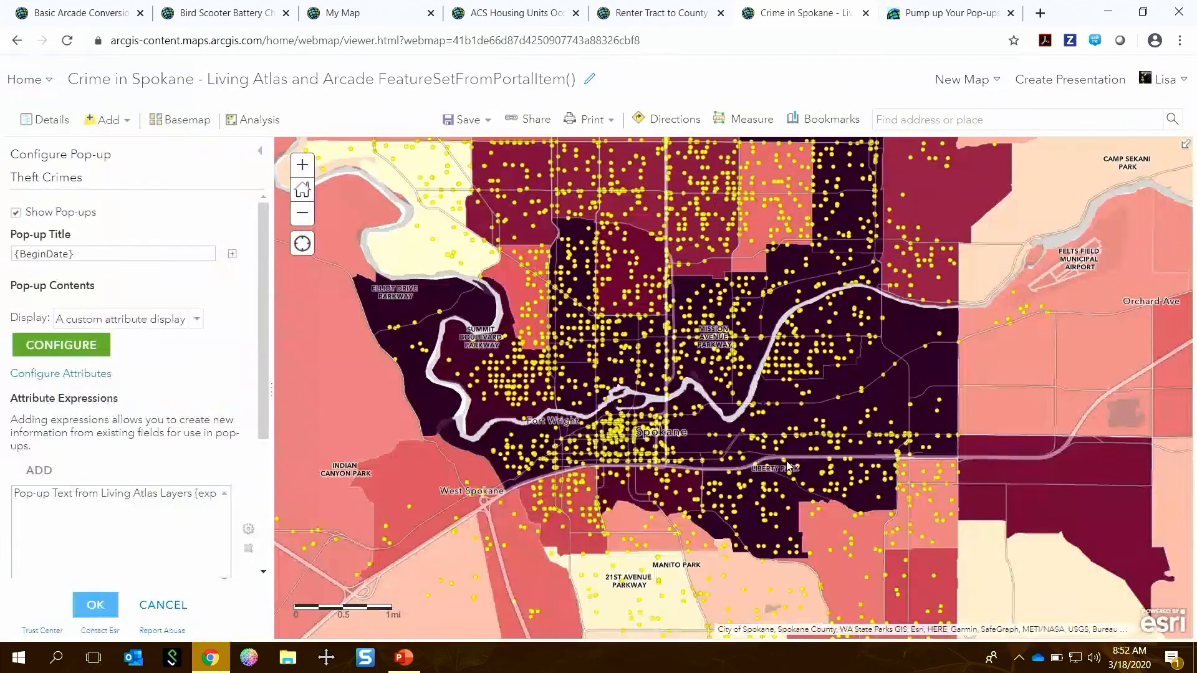
- Open the Pop-up Text from Living Atlas Layers expression and highlight the poverty intersection lines and the B17020_calc_pctPovE field
{"action": "double_click", "coordinate": [152, 493]}
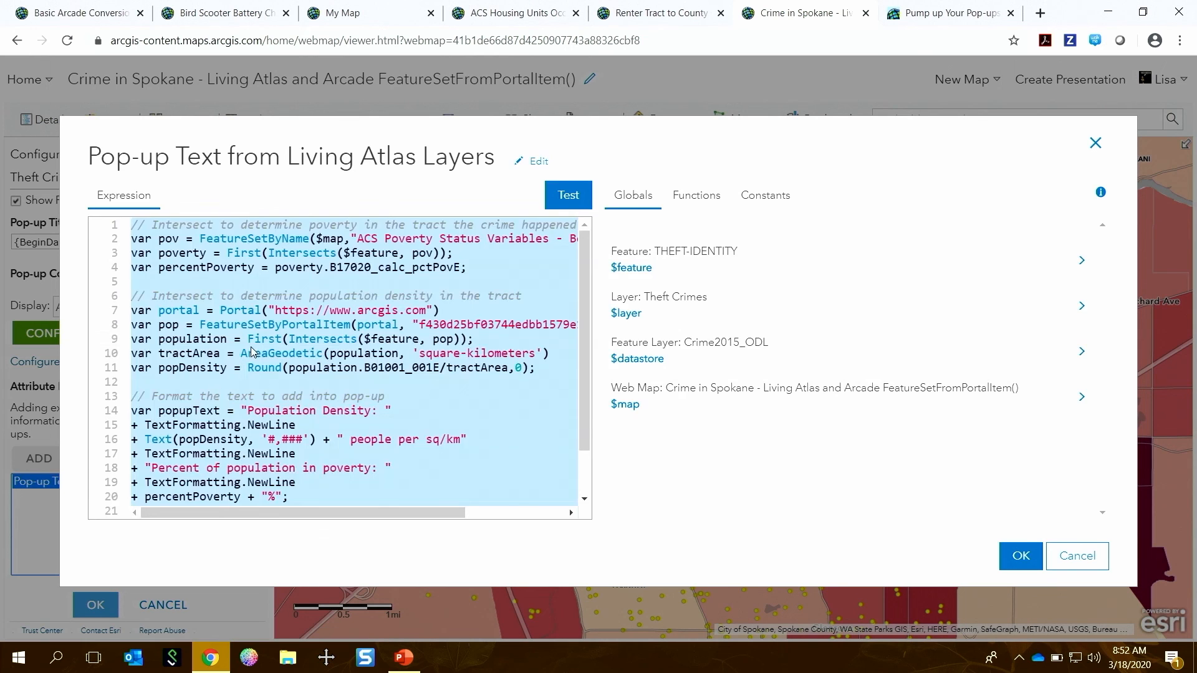
{"action": "left_click_drag", "start_coordinate": [470, 268], "coordinate": [132, 238]}
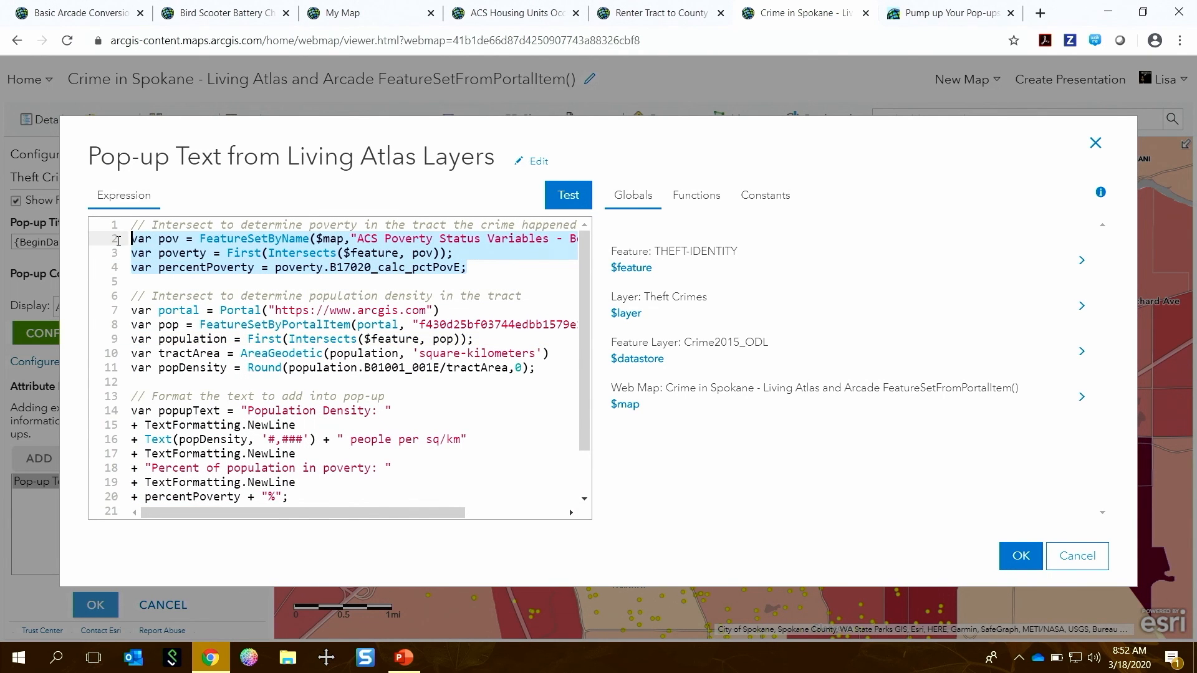
{"action": "left_click", "coordinate": [489, 269]}
{"action": "double_click", "coordinate": [407, 267]}
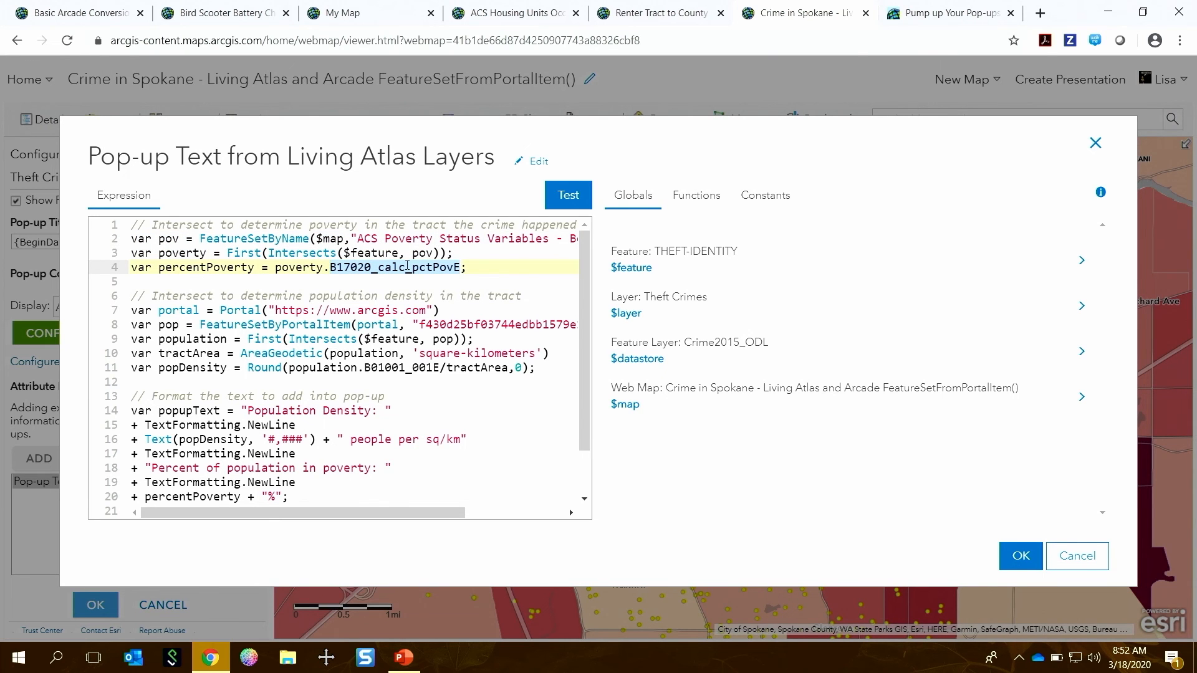
- Highlight the FeatureSetByPortalItem function and its portal item ID, and examine the intersect line that defines the population variable
{"action": "double_click", "coordinate": [276, 326]}
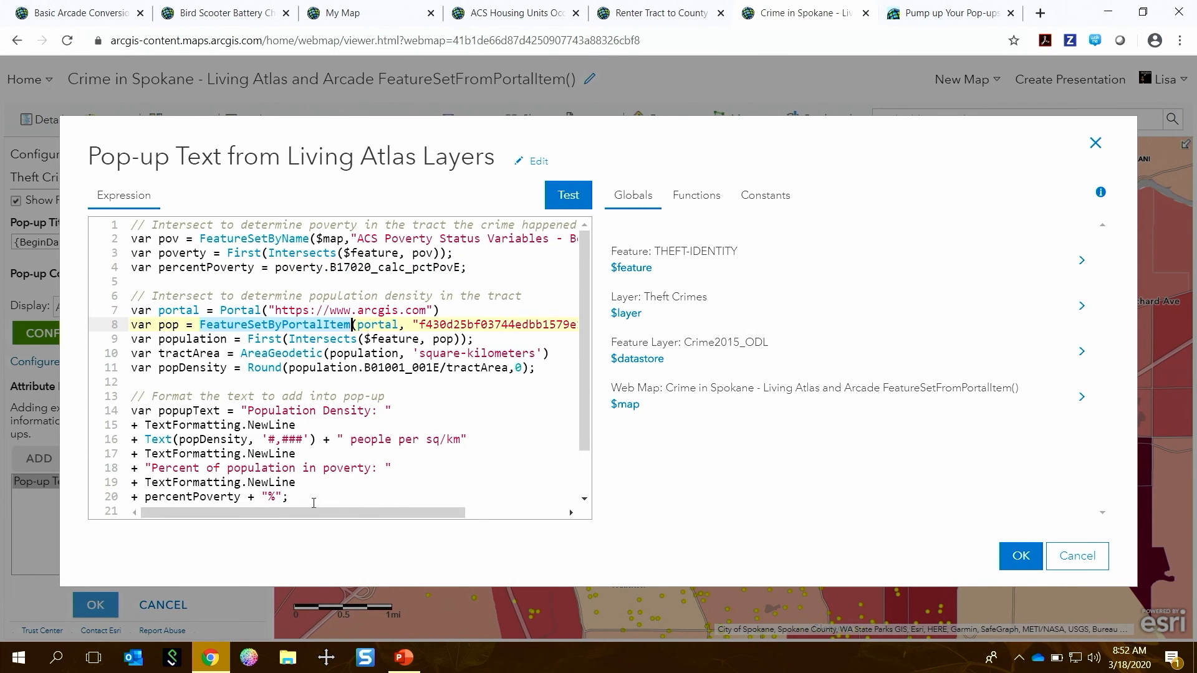
{"action": "left_click_drag", "start_coordinate": [310, 511], "coordinate": [406, 517]}
{"action": "left_click_drag", "start_coordinate": [510, 321], "coordinate": [285, 328]}
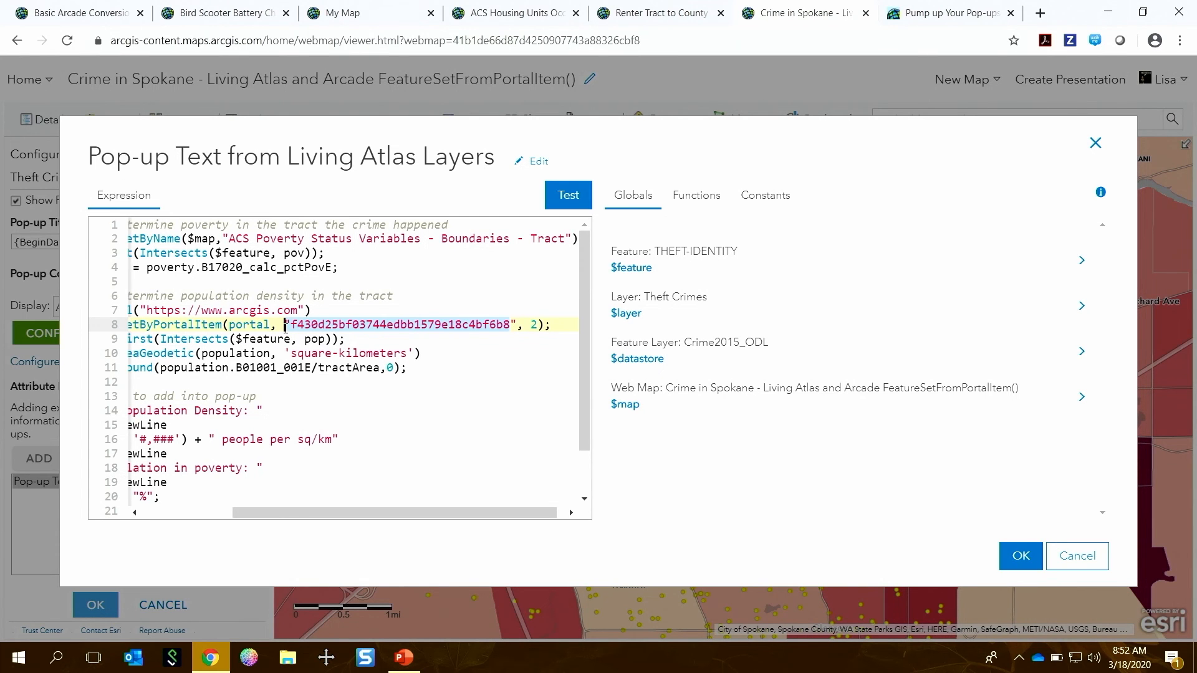
{"action": "left_click", "coordinate": [381, 350]}
{"action": "left_click_drag", "start_coordinate": [462, 516], "coordinate": [368, 507]}
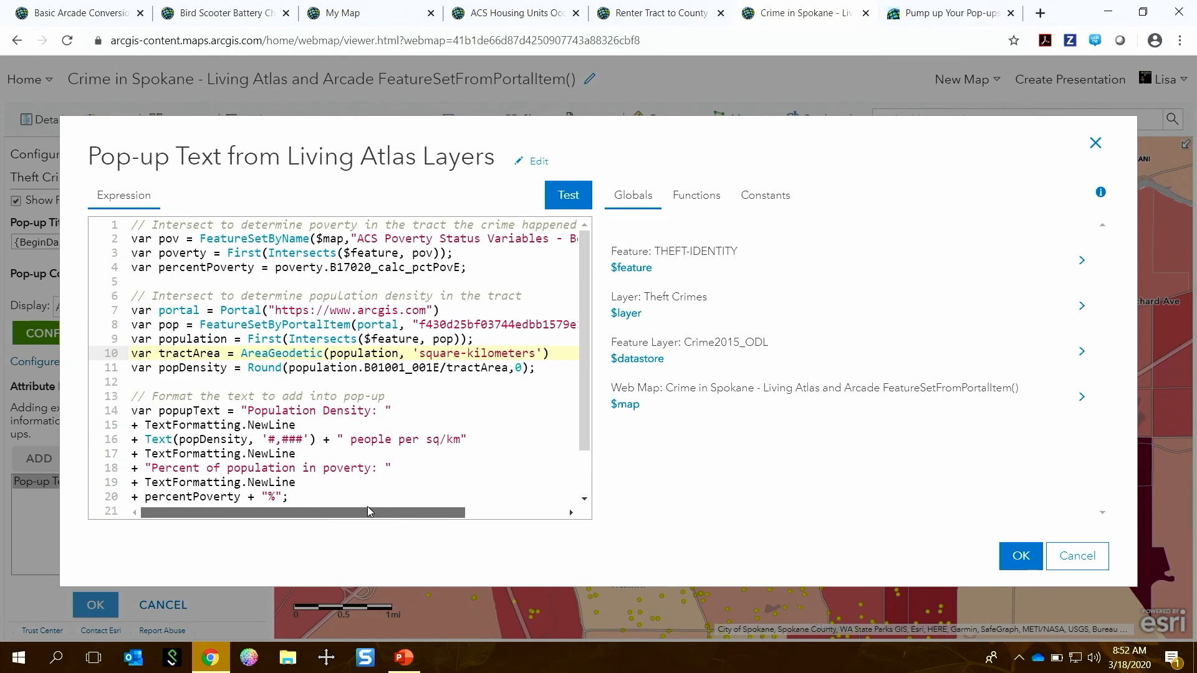
{"action": "left_click", "coordinate": [245, 343]}
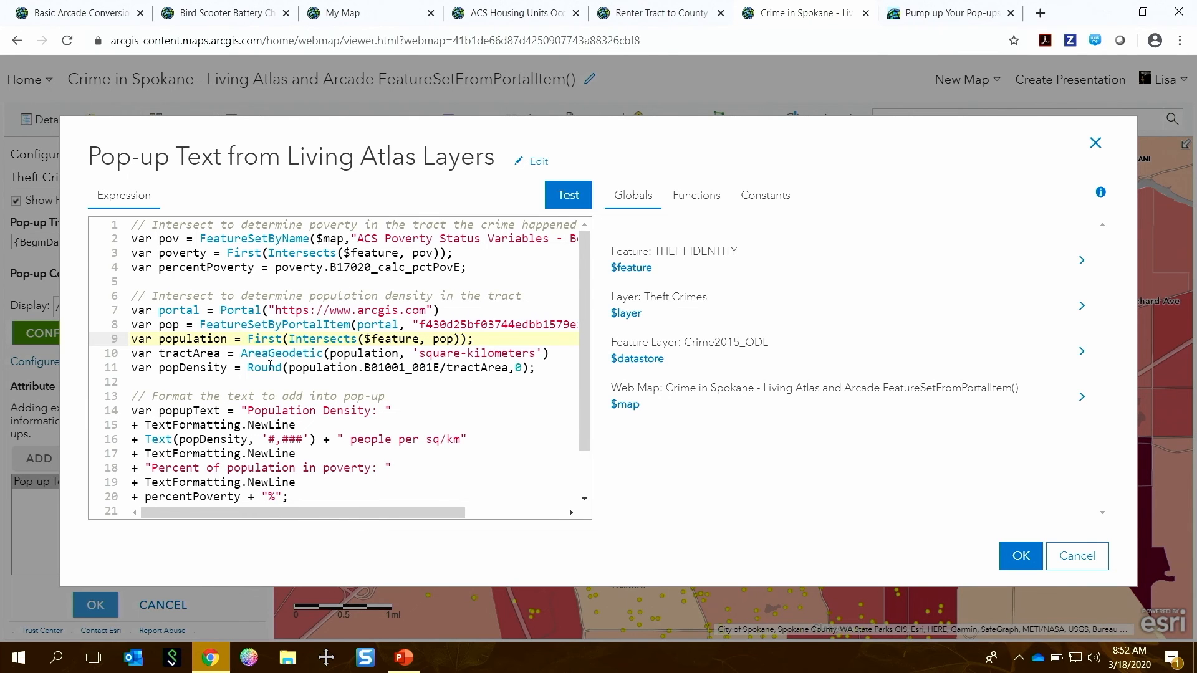
- Highlight the parts of the tractArea and popDensity calculations, including B01001_001E and Round, plus the population and poverty code blocks
{"action": "double_click", "coordinate": [372, 354]}
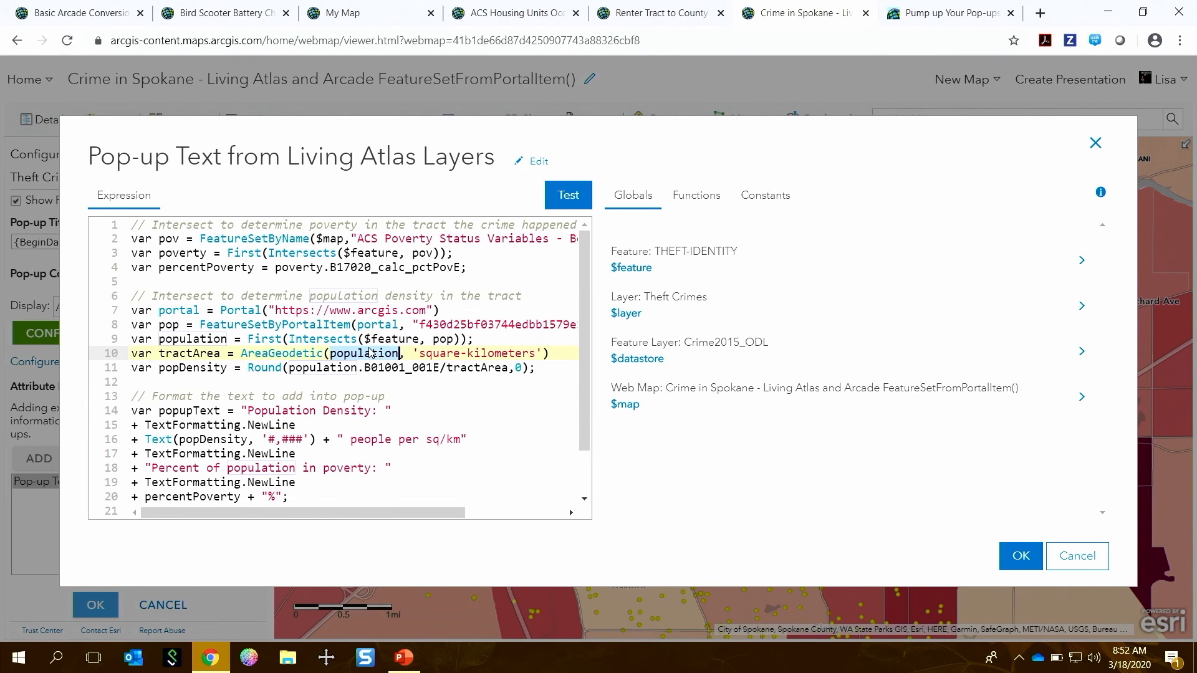
{"action": "double_click", "coordinate": [265, 368]}
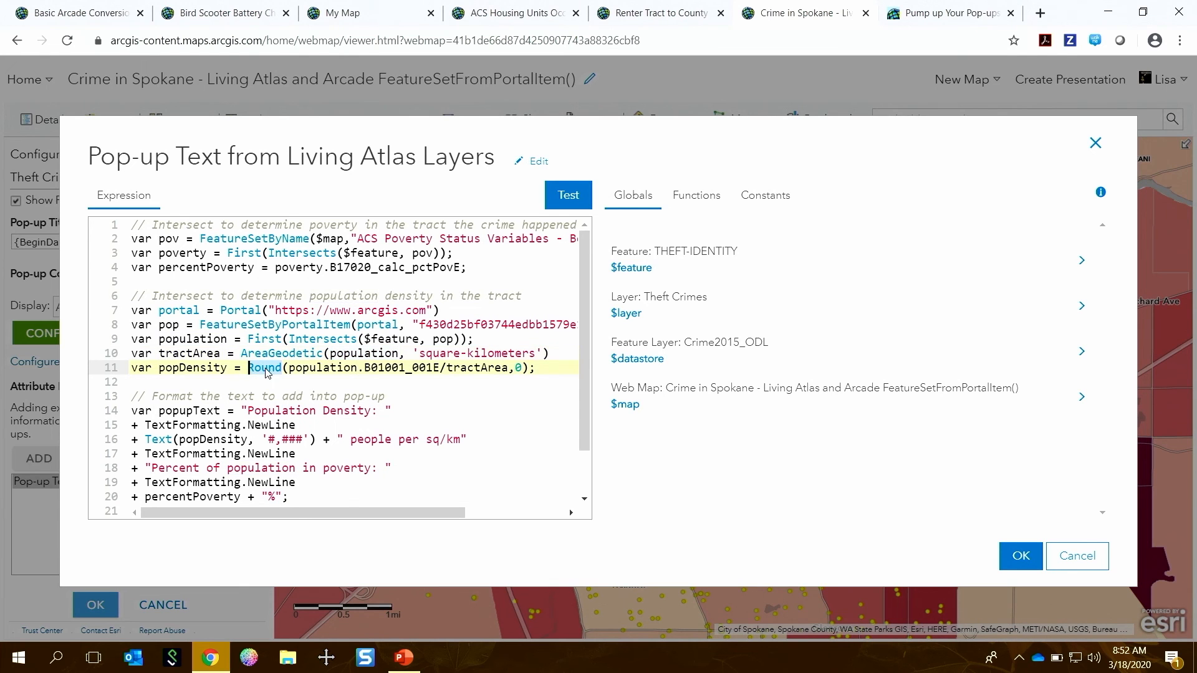
{"action": "double_click", "coordinate": [416, 367]}
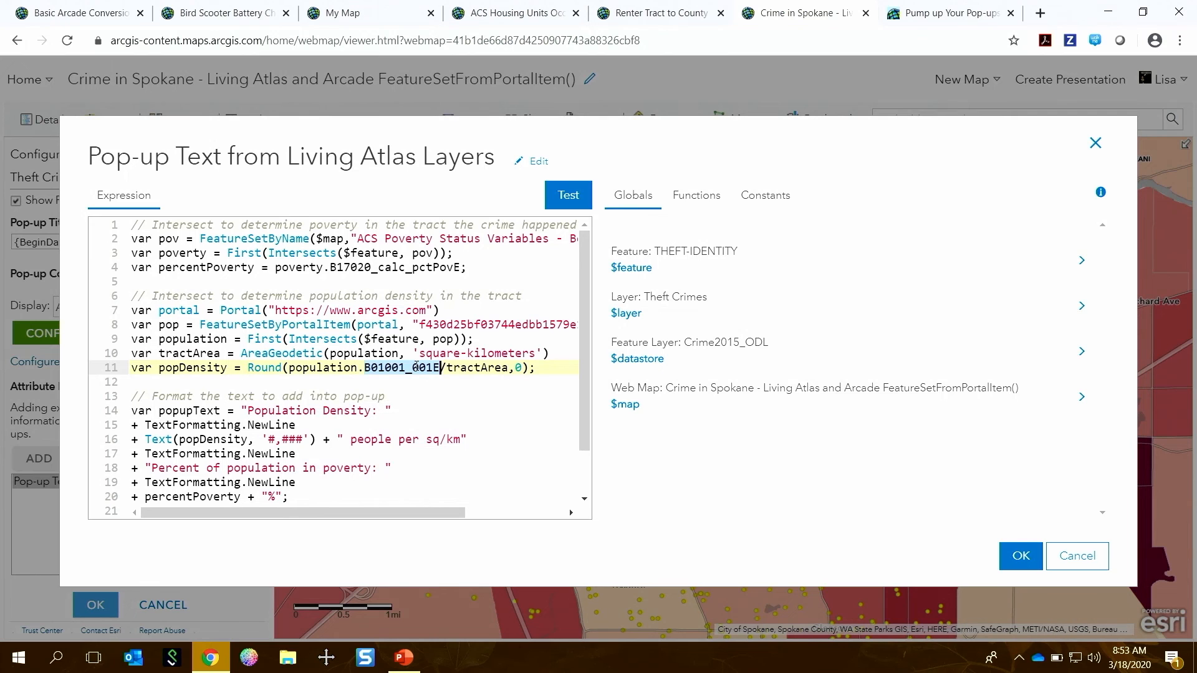
{"action": "double_click", "coordinate": [477, 369]}
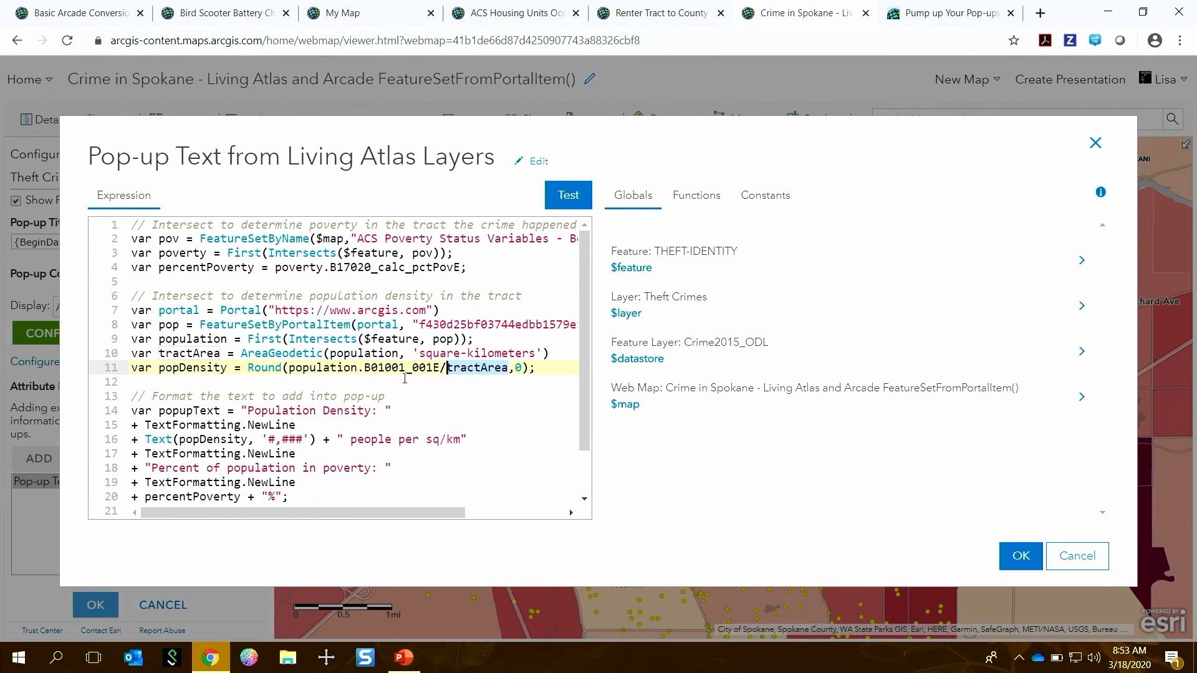
{"action": "double_click", "coordinate": [265, 373]}
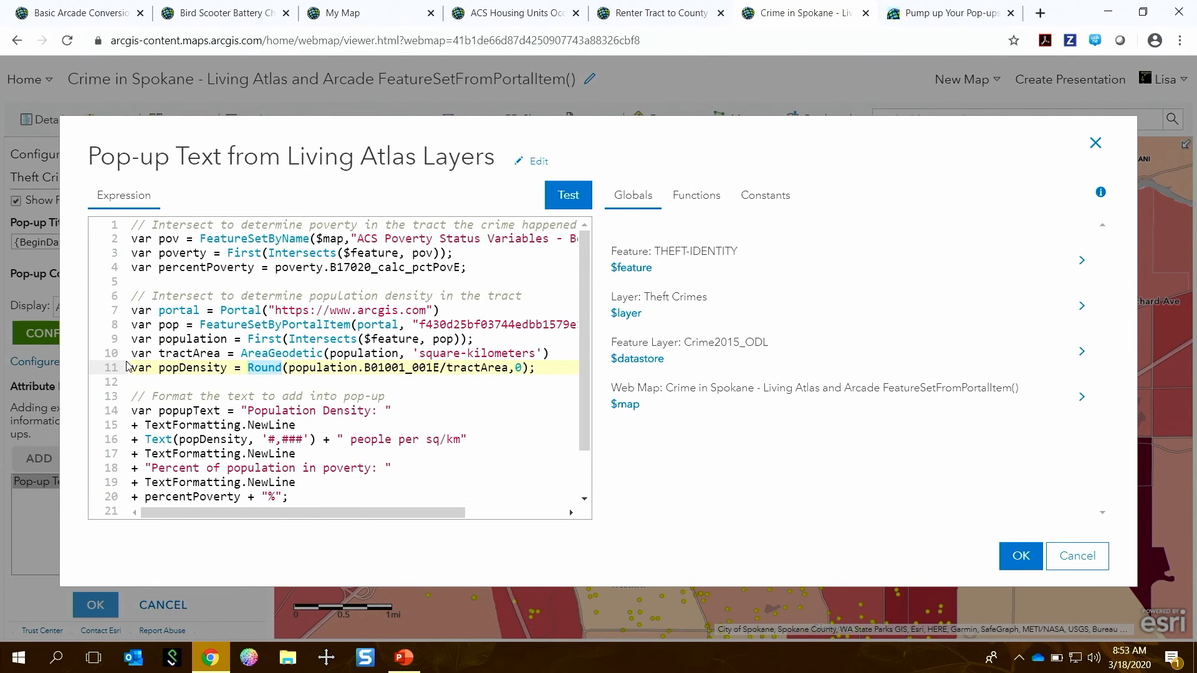
{"action": "left_click_drag", "start_coordinate": [556, 369], "coordinate": [132, 310]}
{"action": "left_click_drag", "start_coordinate": [466, 267], "coordinate": [124, 238]}
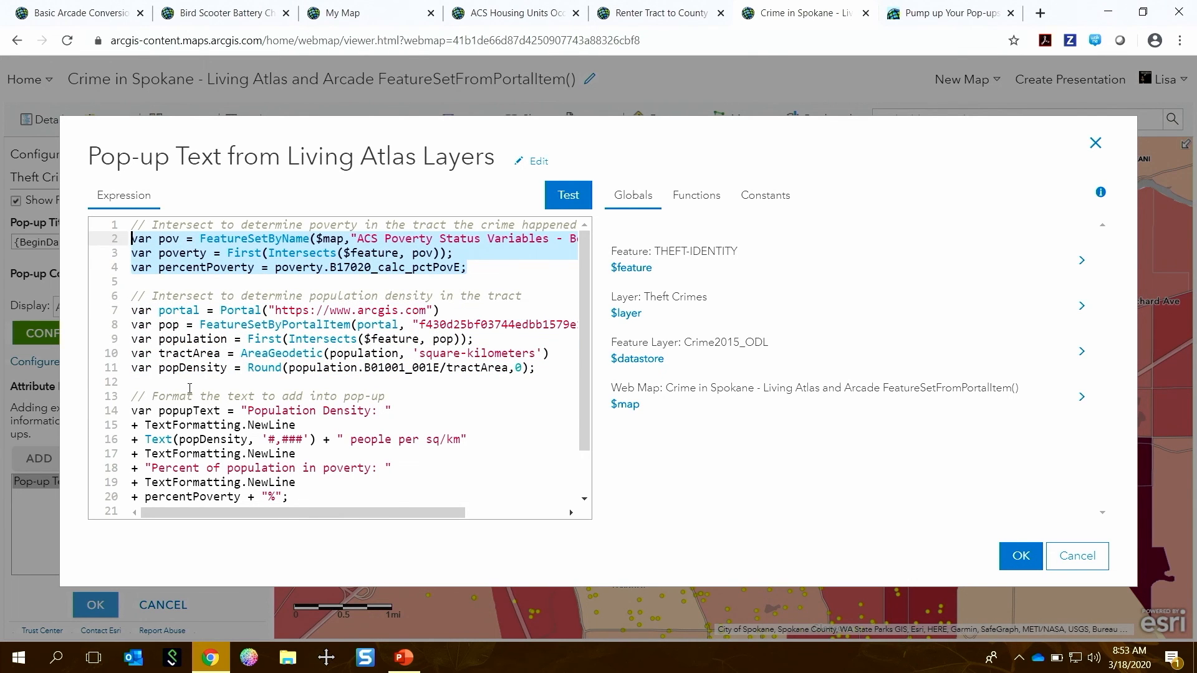
- Review the popupText formatting lines, highlighting Text(popDensity, '#,###'), through to the return popupText statement
{"action": "left_click", "coordinate": [138, 453]}
{"action": "scroll", "coordinate": [138, 374], "scroll_direction": "down", "scroll_amount": 1}
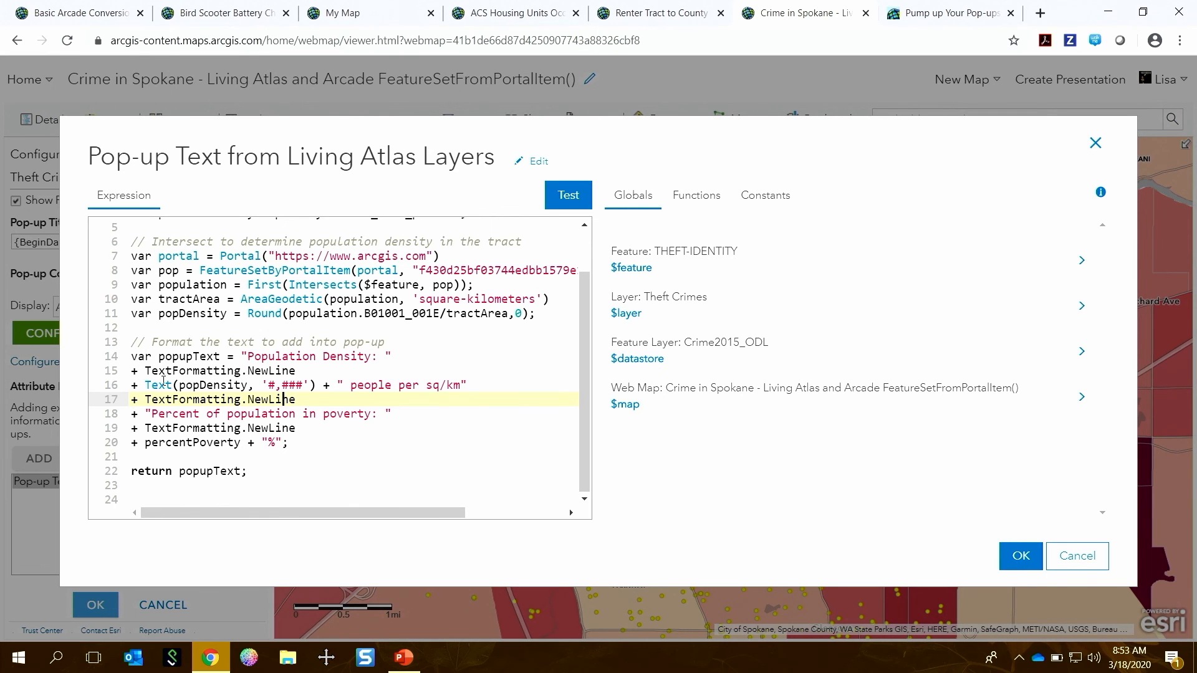
{"action": "left_click_drag", "start_coordinate": [145, 386], "coordinate": [317, 386]}
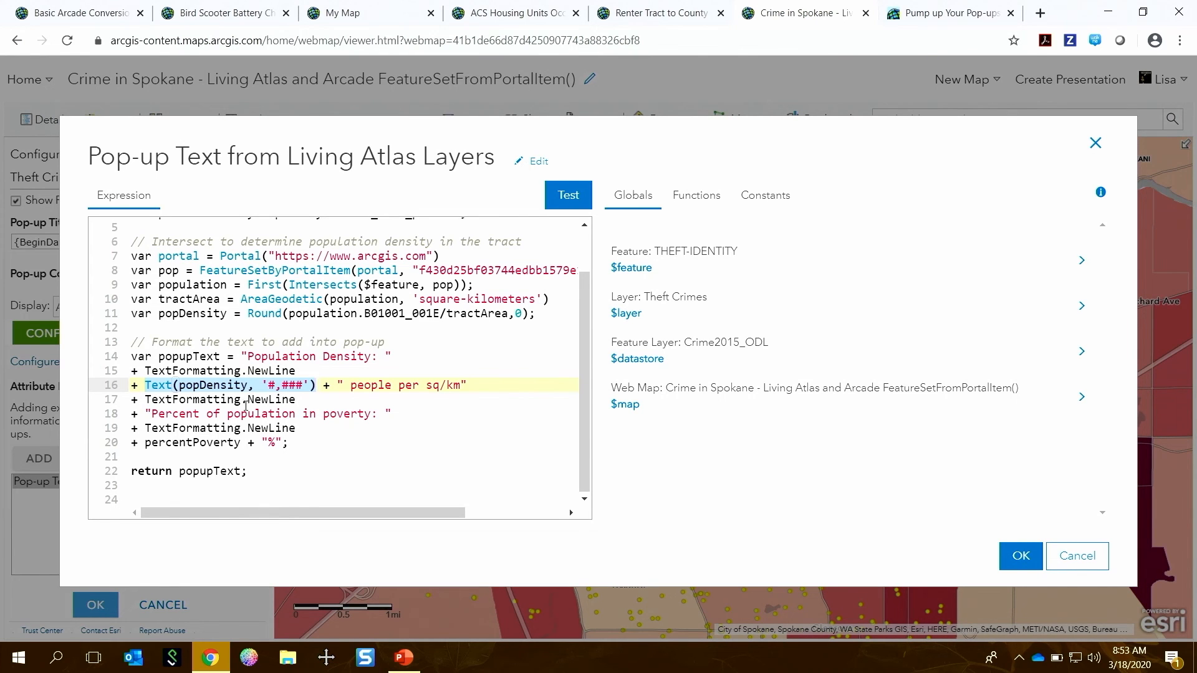
{"action": "left_click", "coordinate": [349, 470]}
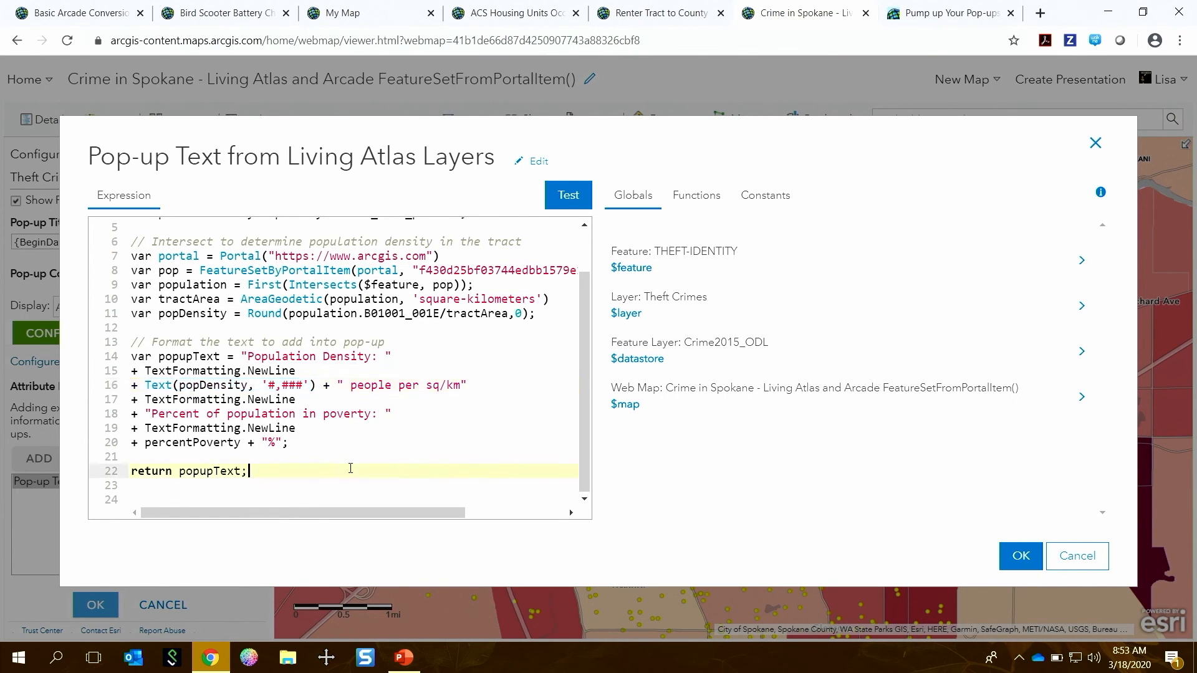
- Test the expression, review its population density and poverty result, and leave the expression and pop-up configuration without changes
{"action": "left_click", "coordinate": [574, 197]}
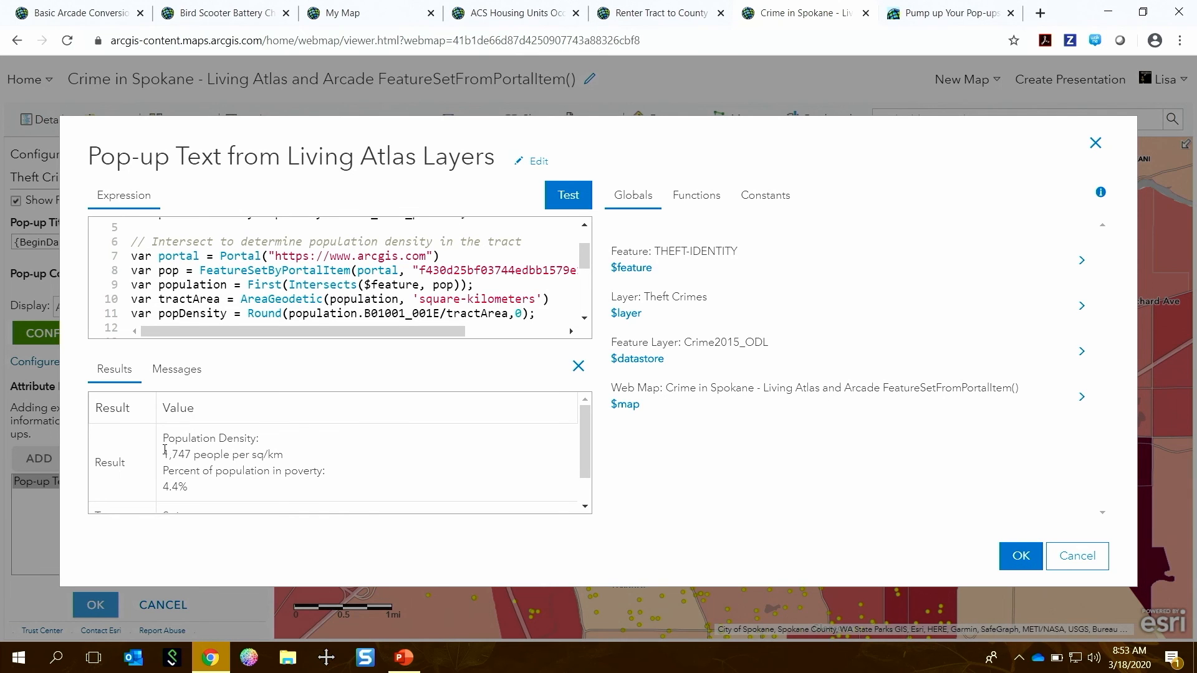
{"action": "left_click", "coordinate": [191, 519]}
{"action": "left_click_drag", "start_coordinate": [162, 487], "coordinate": [205, 486]}
{"action": "left_click", "coordinate": [205, 486]}
{"action": "left_click", "coordinate": [1084, 557]}
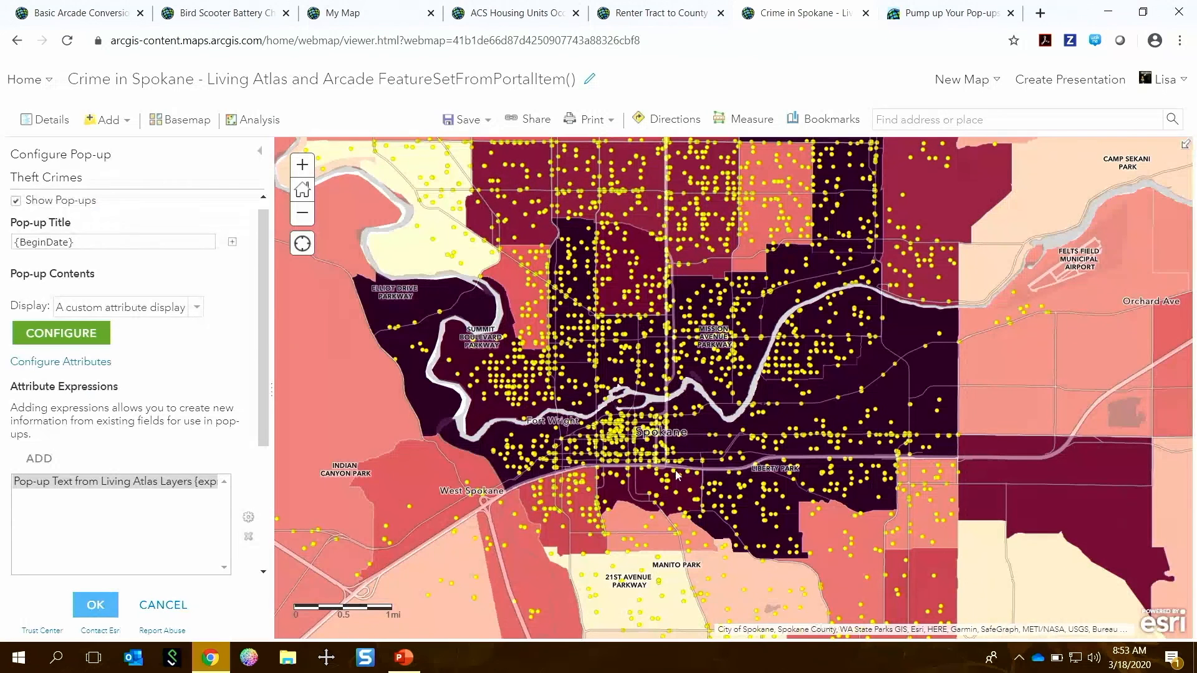
{"action": "left_click", "coordinate": [167, 604]}
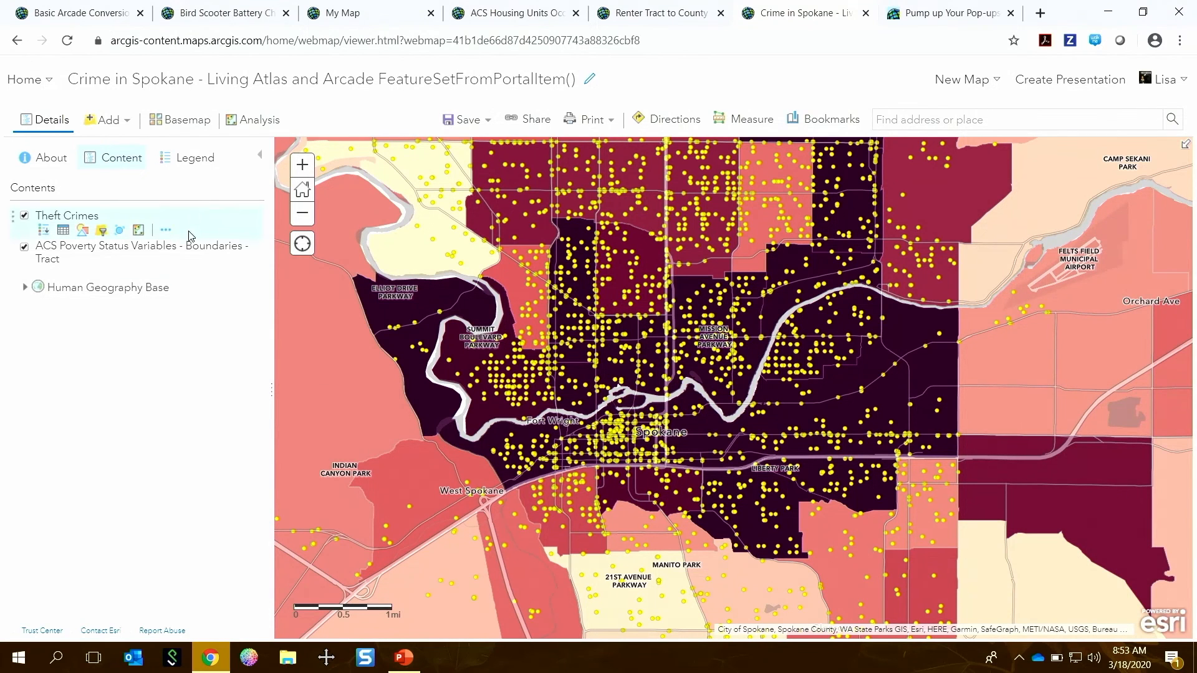
- With the ACS poverty legend shown, examine the population facts in a theft point's pop-up near Mission Avenue Parkway, and close both
{"action": "left_click", "coordinate": [162, 247]}
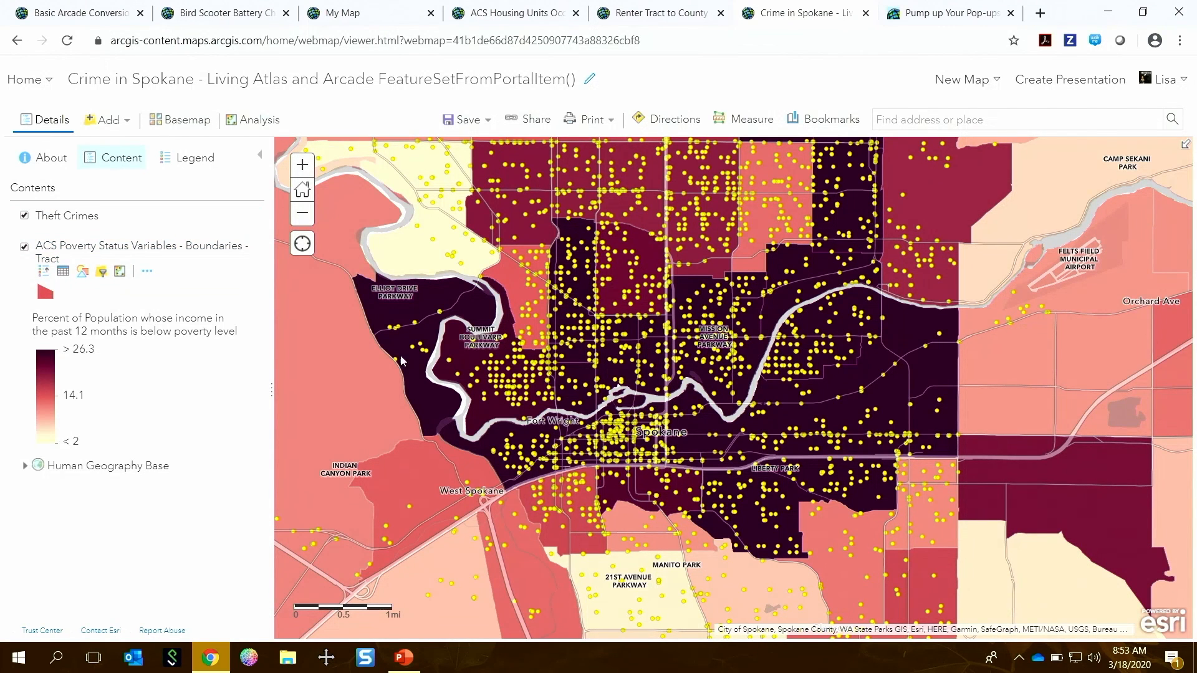
{"action": "left_click", "coordinate": [762, 320]}
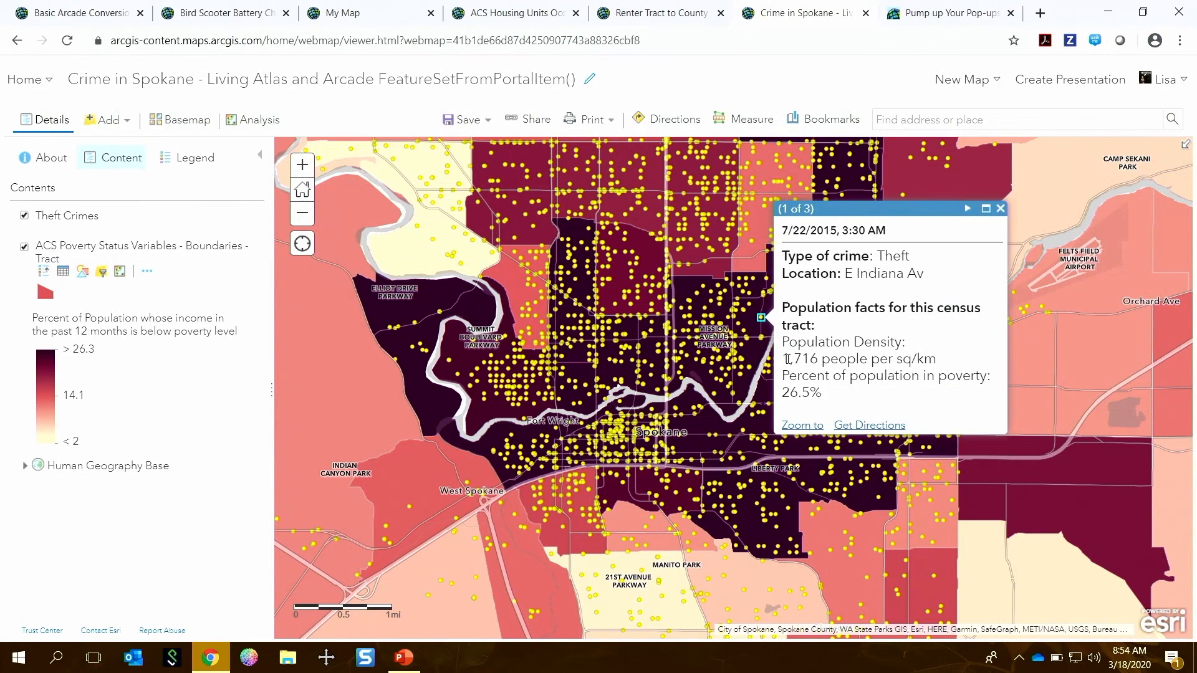
{"action": "left_click_drag", "start_coordinate": [784, 360], "coordinate": [955, 362]}
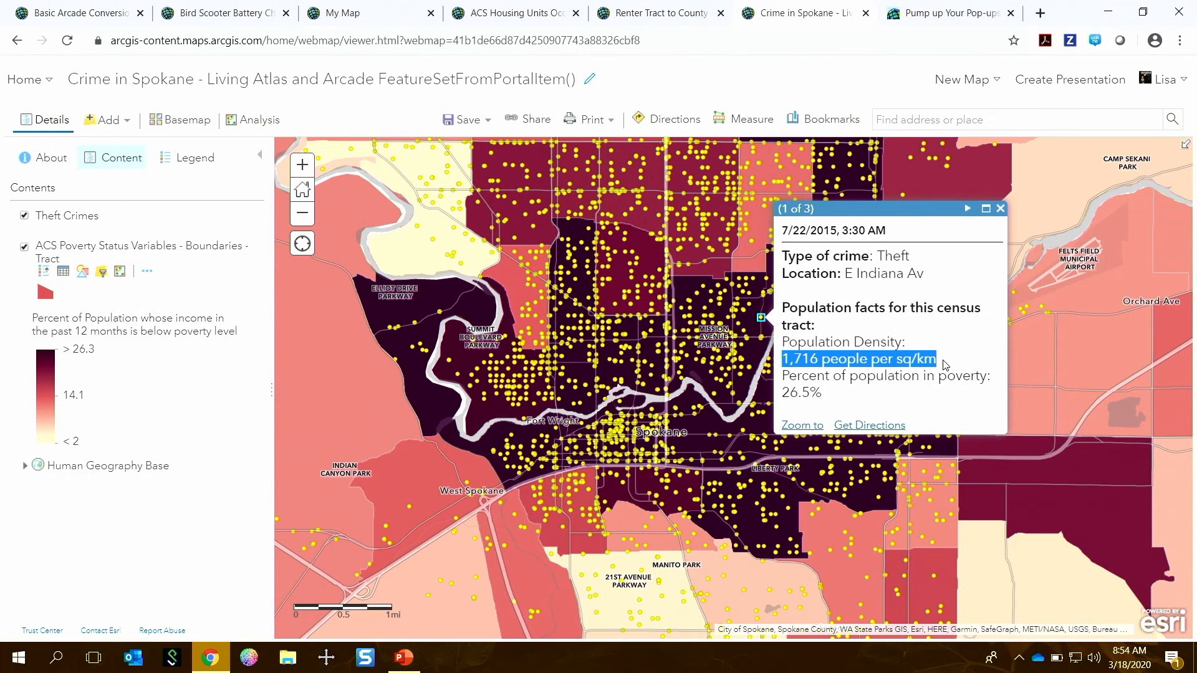
{"action": "left_click", "coordinate": [830, 391]}
{"action": "left_click_drag", "start_coordinate": [829, 391], "coordinate": [782, 391]}
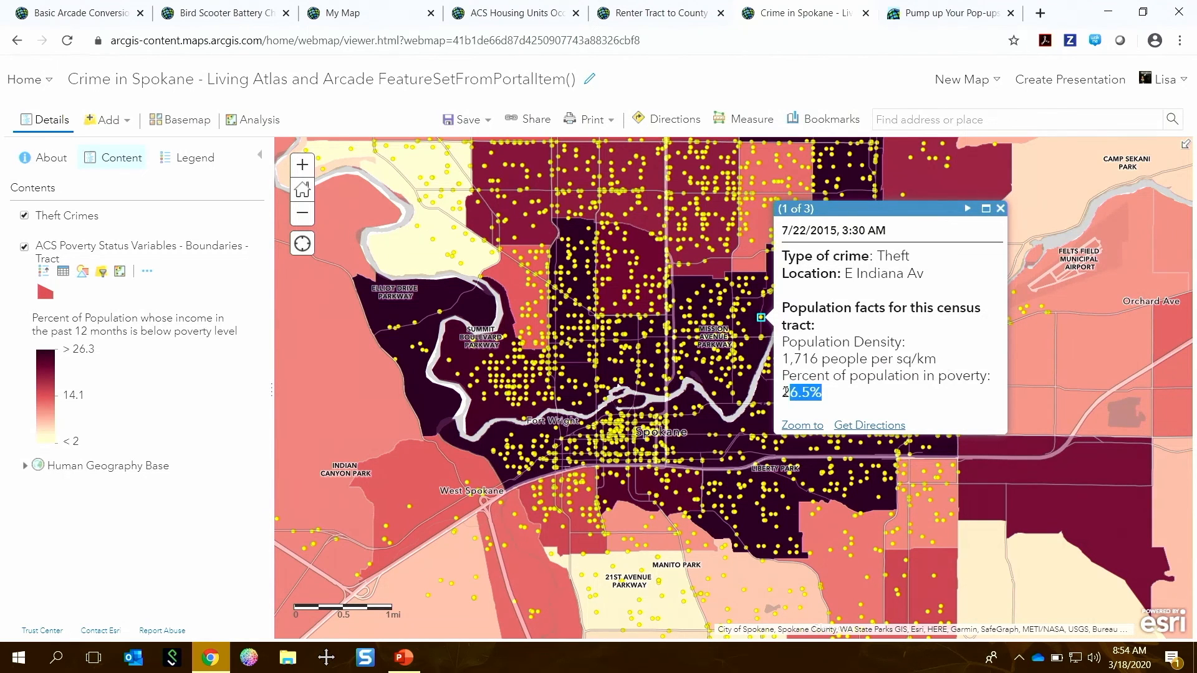
{"action": "left_click", "coordinate": [876, 402]}
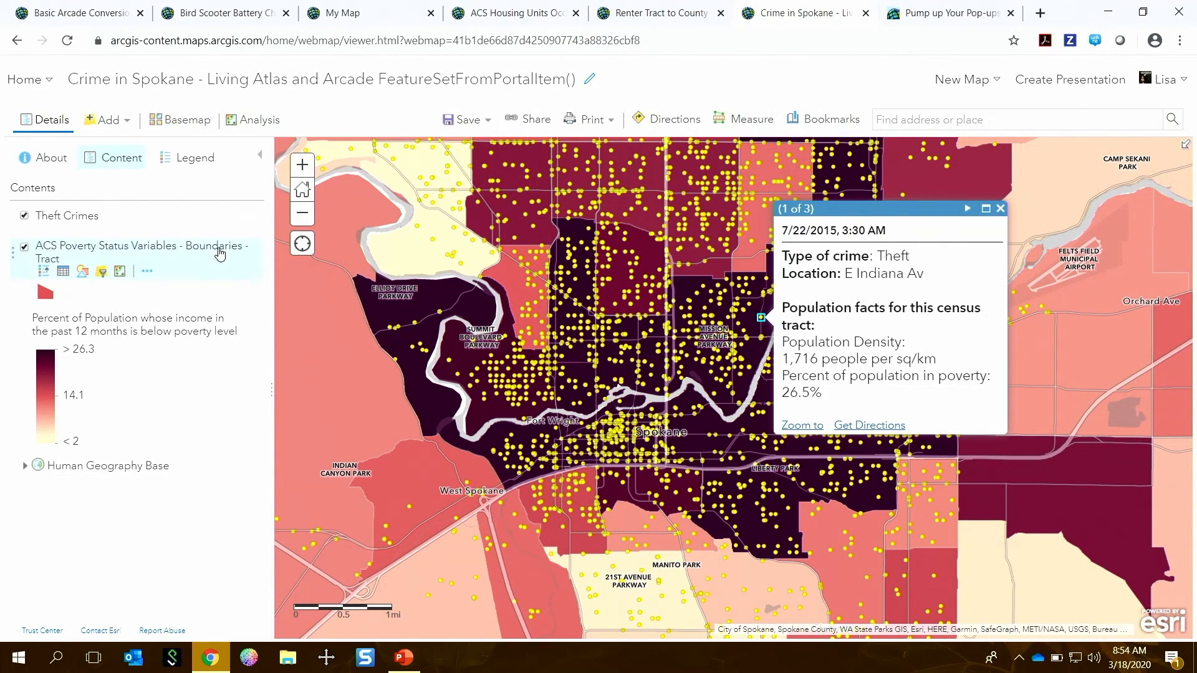
{"action": "left_click", "coordinate": [188, 245]}
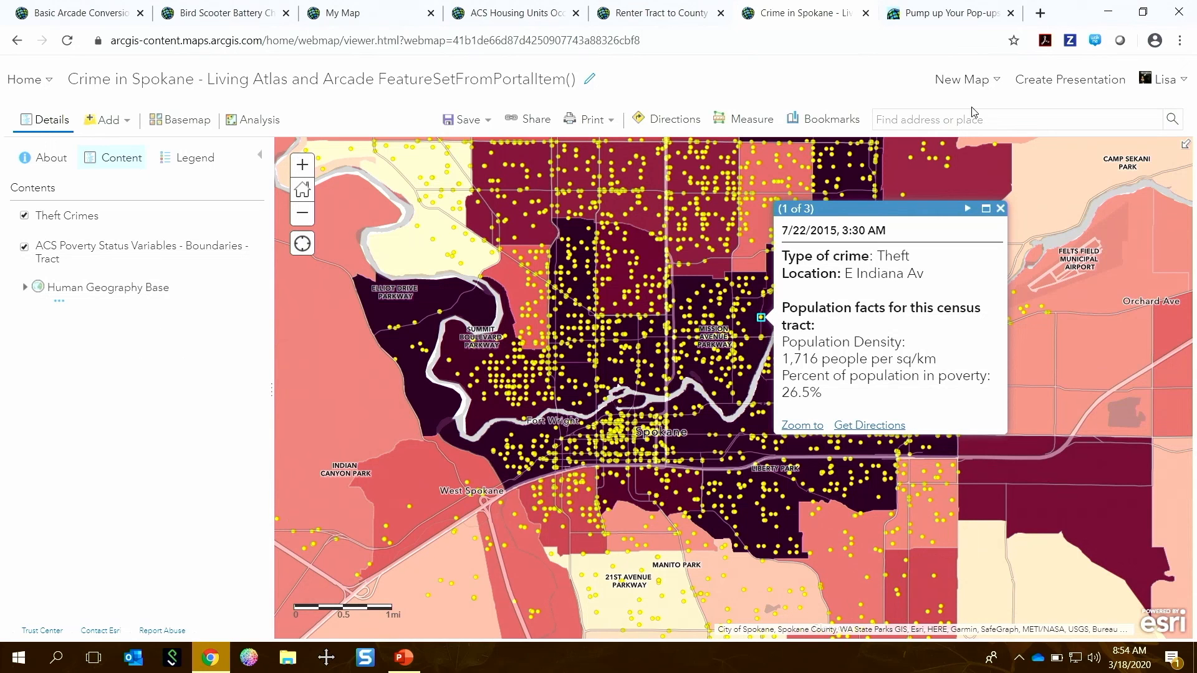
{"action": "left_click", "coordinate": [1000, 209]}
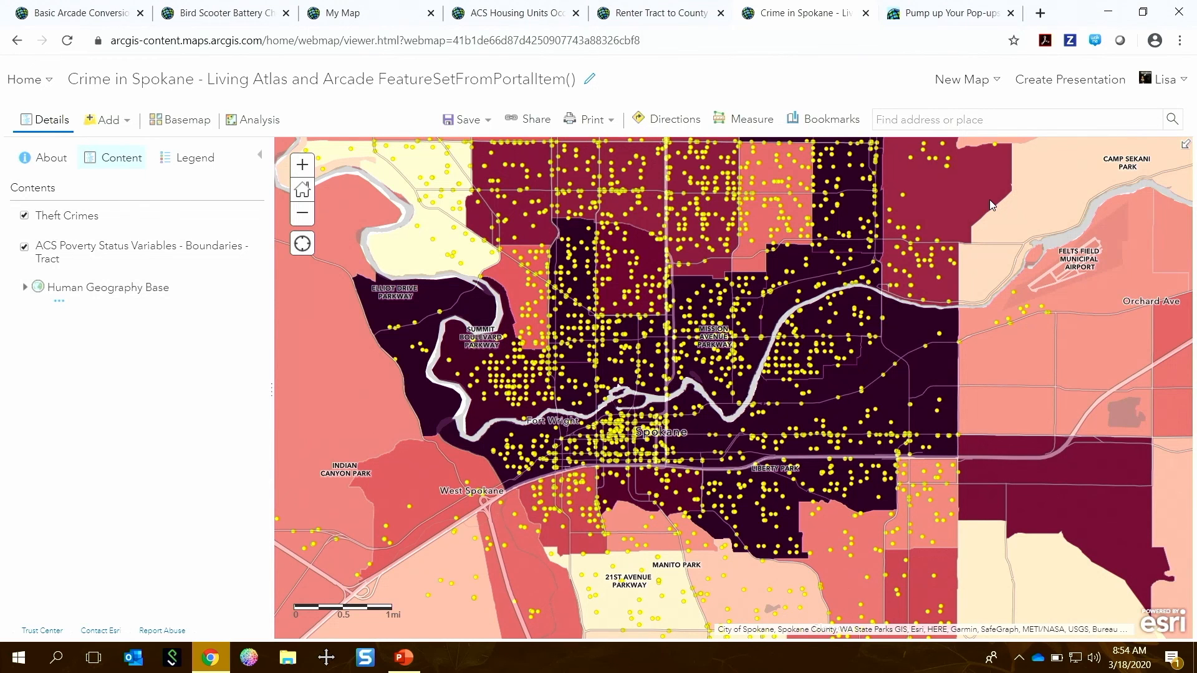
- Switch to the "Pump up Your Pop-ups With Arcade FeatureSets and the Living Atlas" blog article and skim its introduction
{"action": "left_click", "coordinate": [906, 17]}
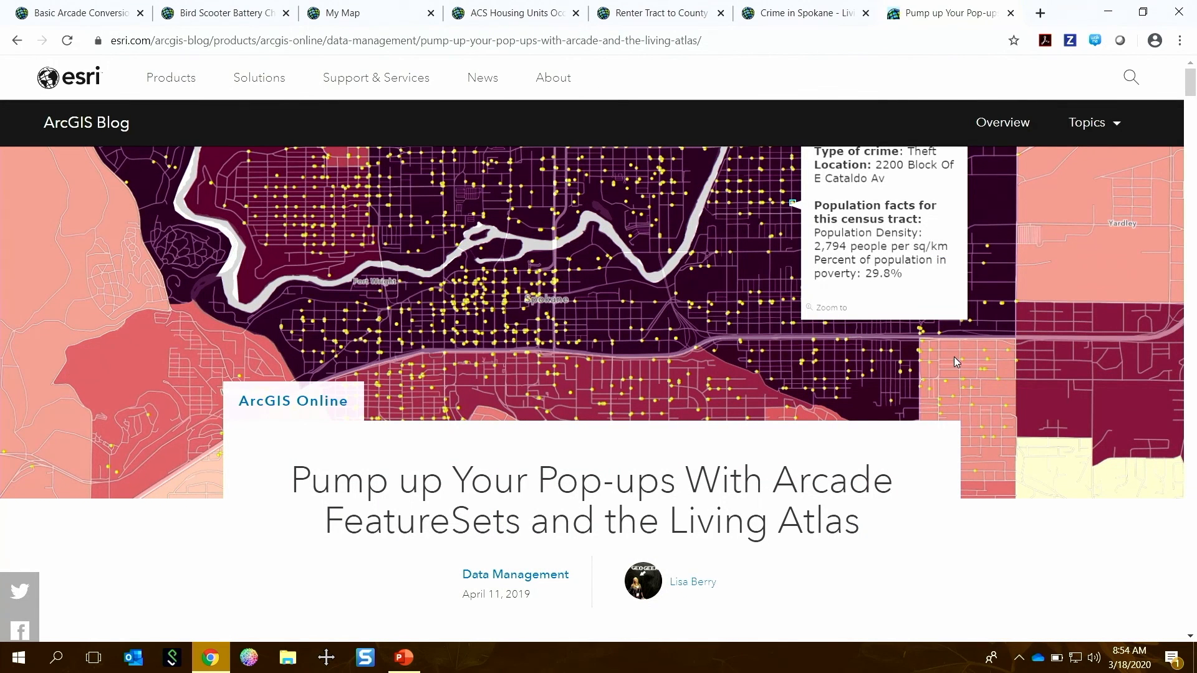
{"action": "scroll", "coordinate": [954, 357], "scroll_direction": "down", "scroll_amount": 3}
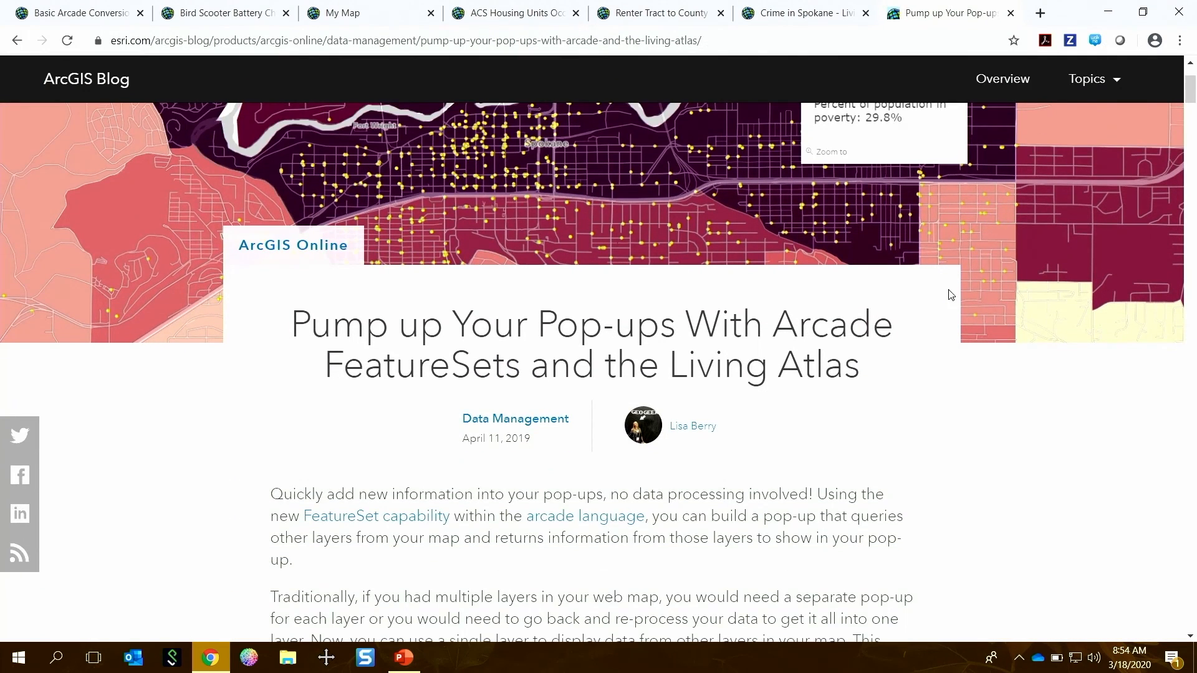
{"action": "scroll", "coordinate": [951, 294], "scroll_direction": "down", "scroll_amount": 8}
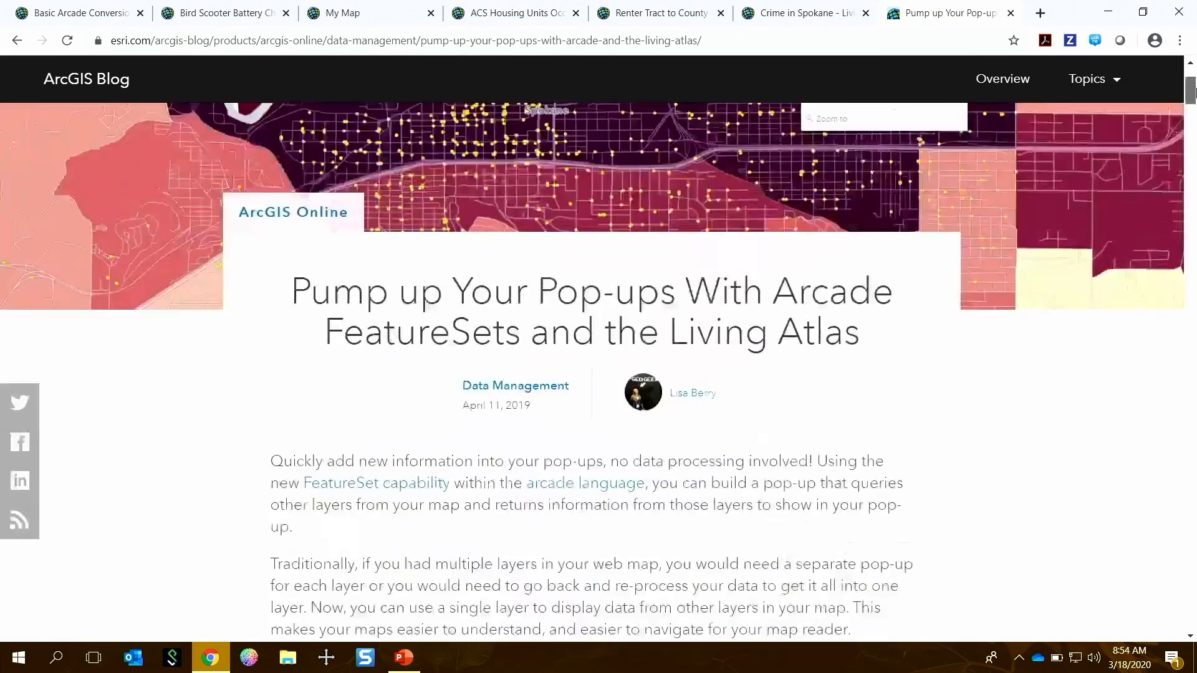
{"action": "left_click_drag", "start_coordinate": [1188, 111], "coordinate": [1191, 77]}
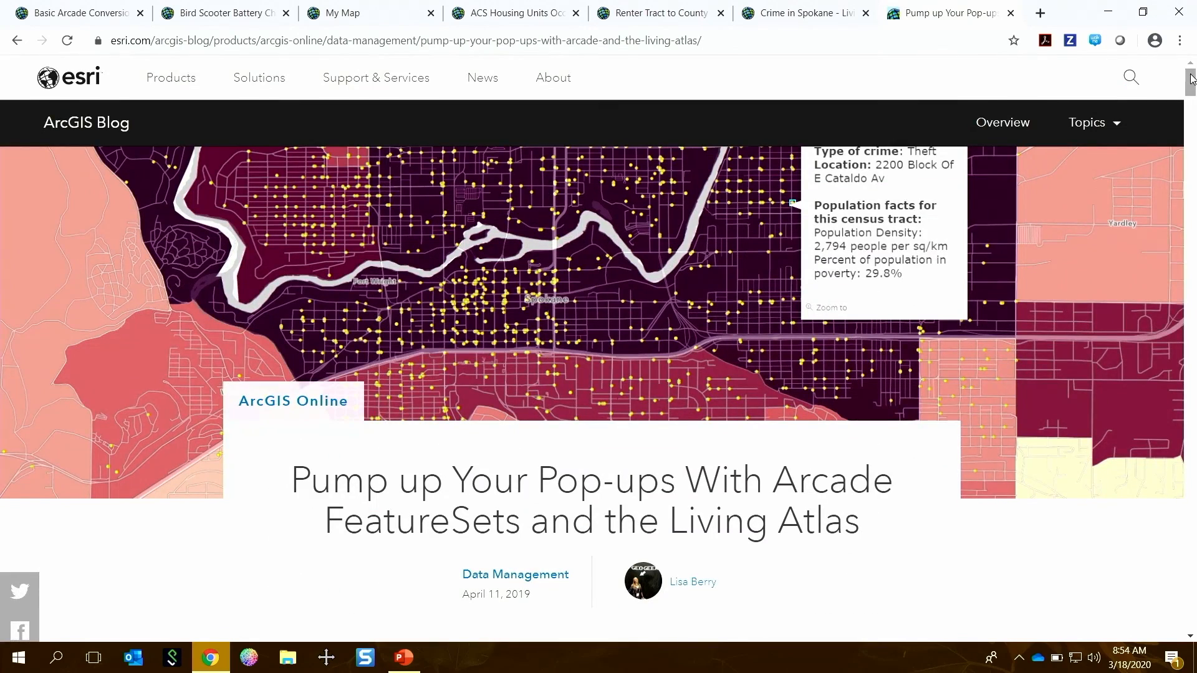